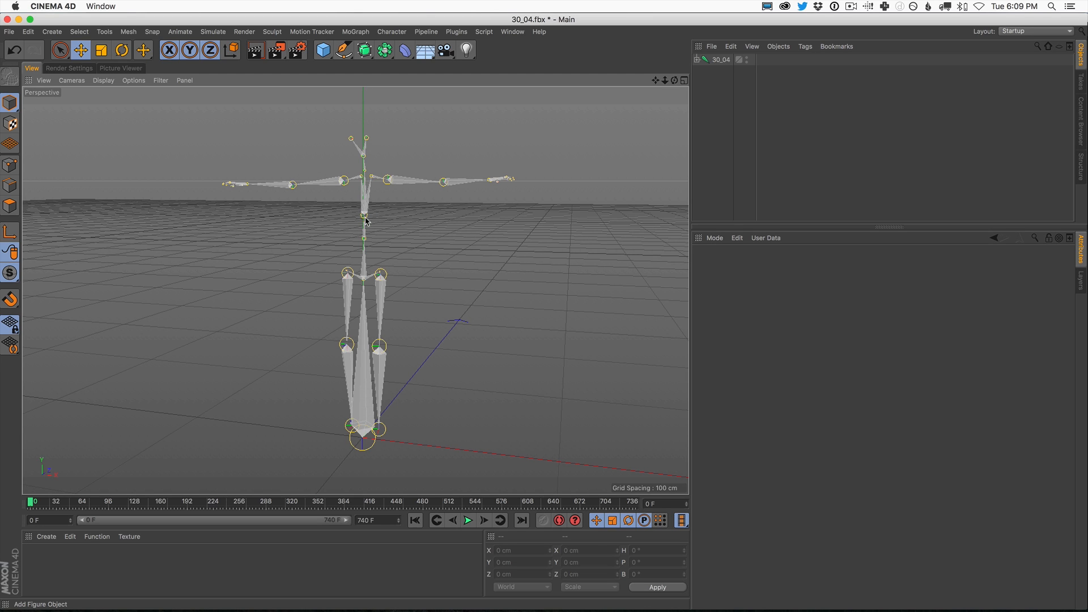
Play the start of the 30_04 skeleton's motion capture animation, return to frame 0 and examine the rig's initial T-pose.
click(468, 522)
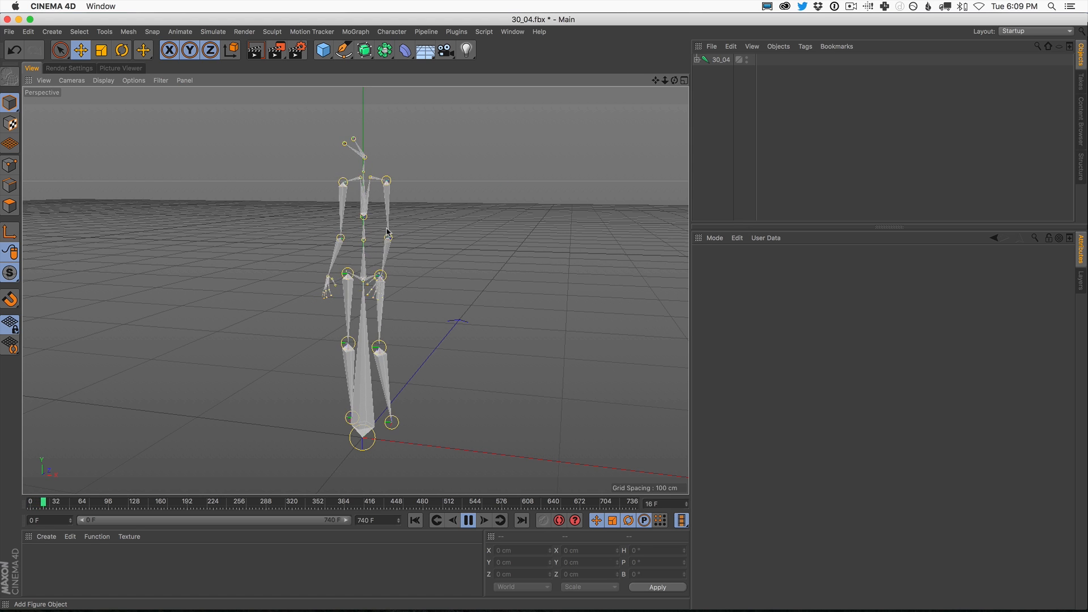
click(415, 521)
alt+drag(373, 329, 354, 223)
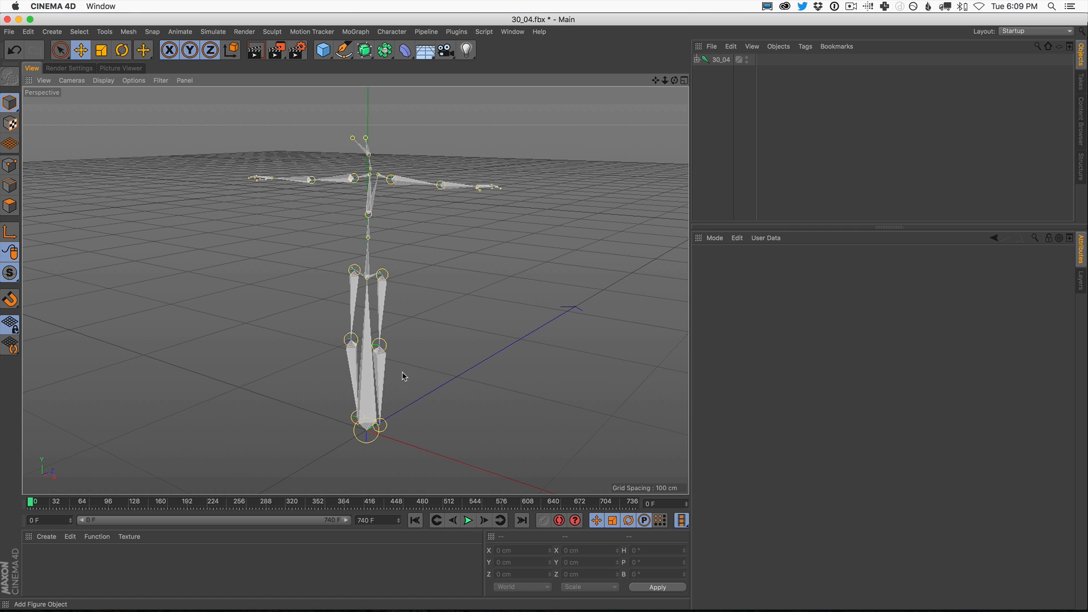
alt+drag(378, 258, 331, 329)
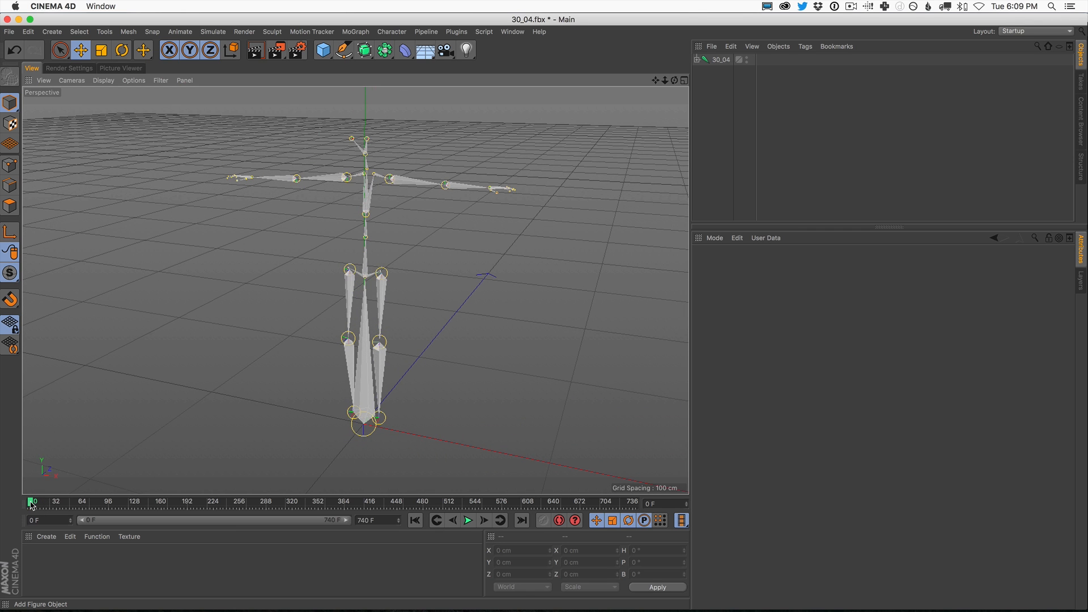
Switch to the northern_soul_floor_combo.fbx document, preview the robot character's dance animation and return to the first frame.
click(512, 32)
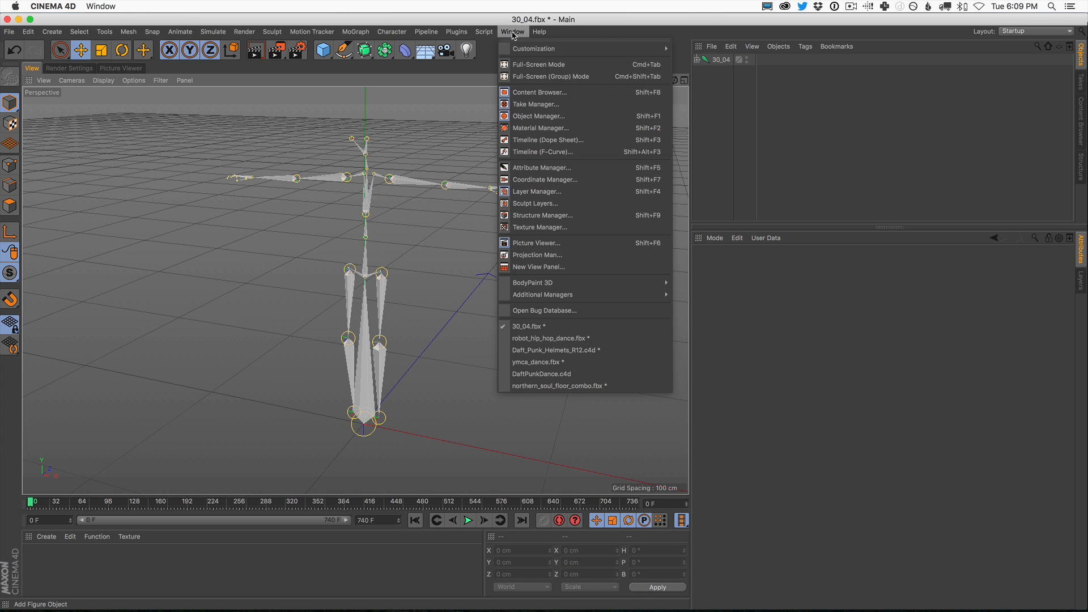
click(552, 386)
click(415, 521)
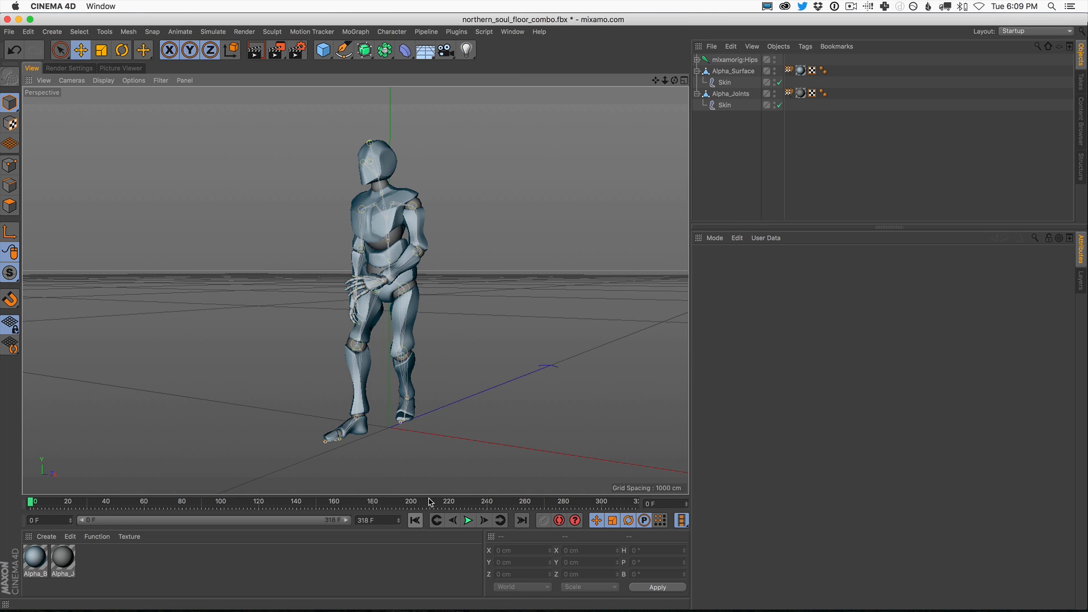
alt+drag(386, 281, 432, 272)
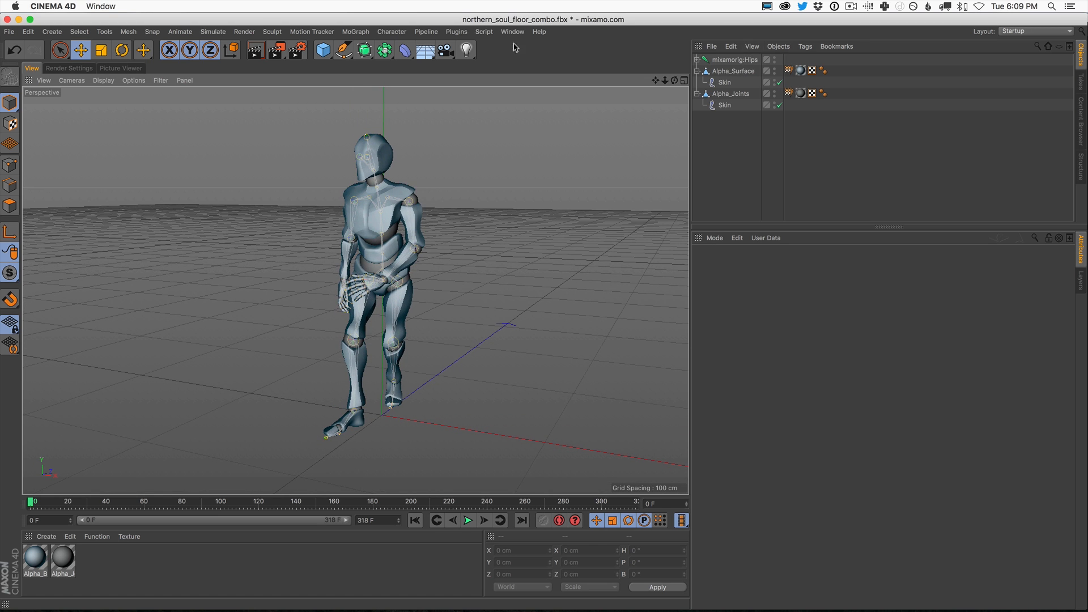
click(468, 520)
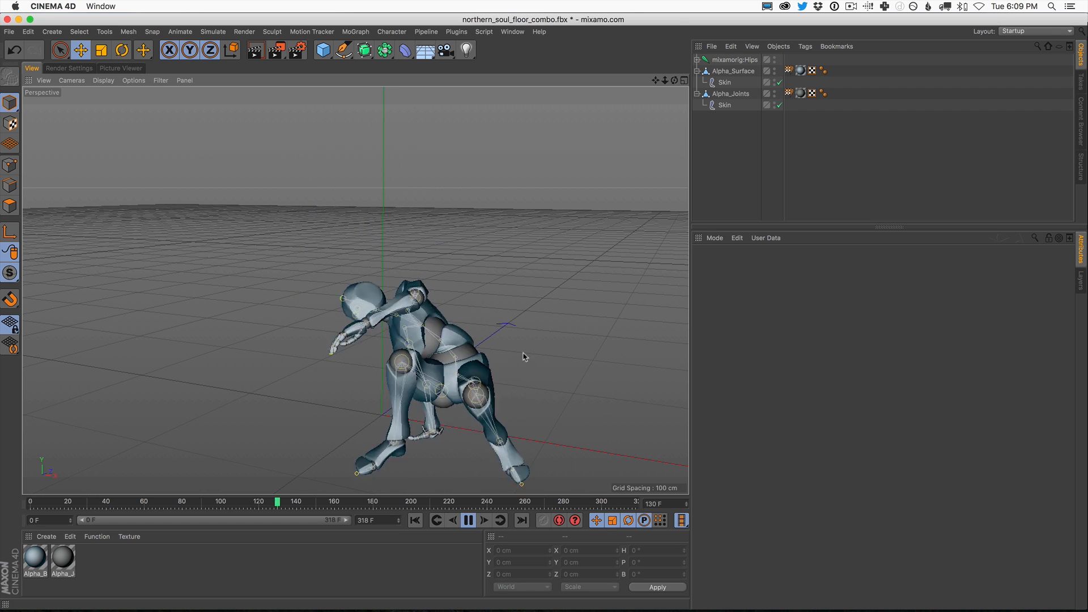
click(468, 520)
click(415, 521)
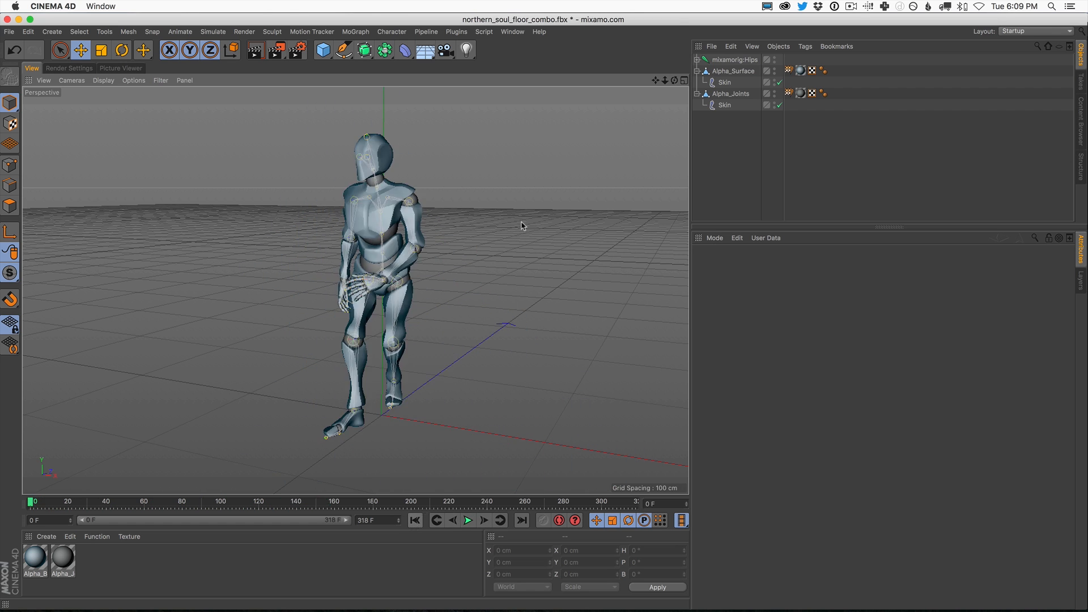
Return to the 30_04.fbx document and add a Figure primitive at the skeleton's origin for comparison with the rig.
click(515, 32)
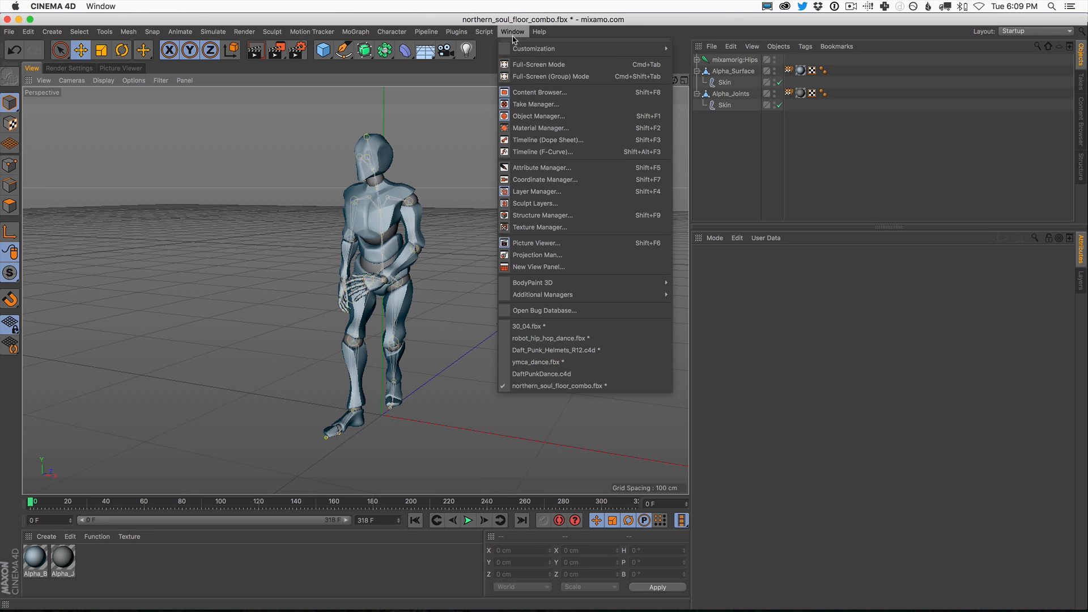
click(542, 328)
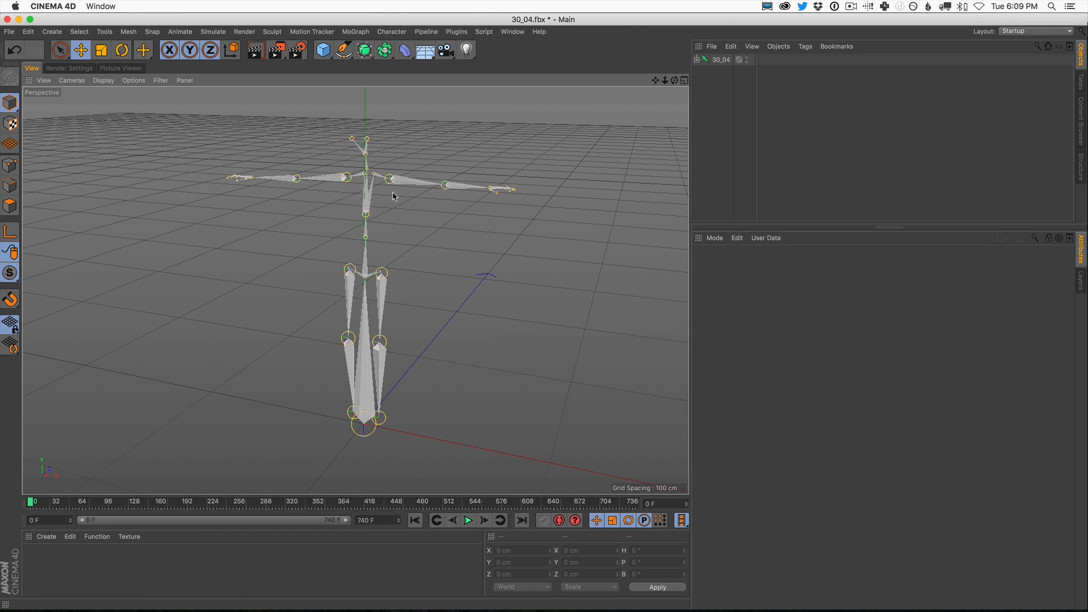
click(329, 50)
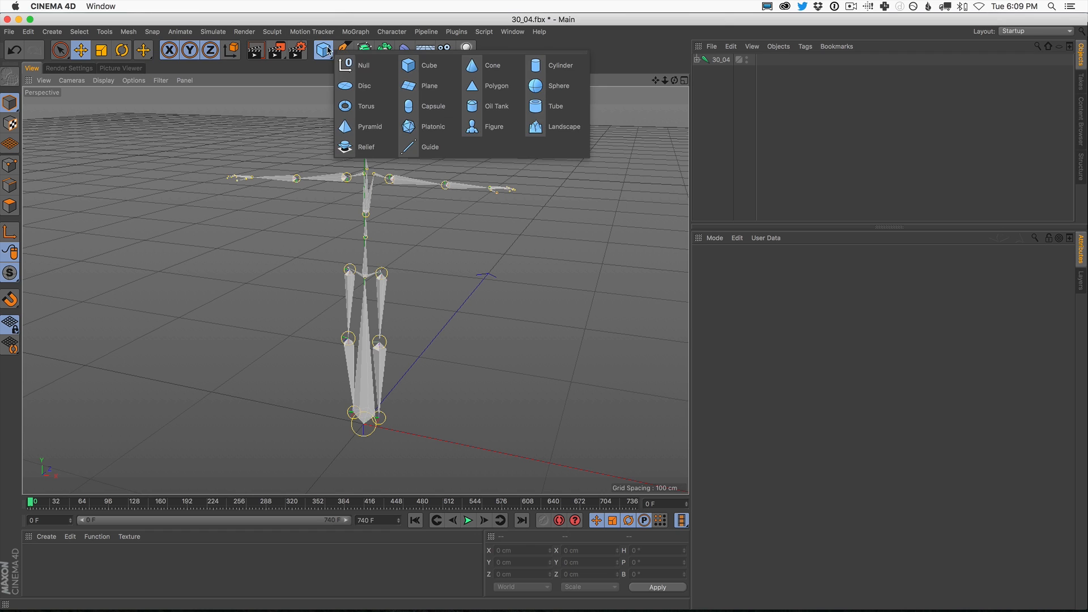
click(487, 128)
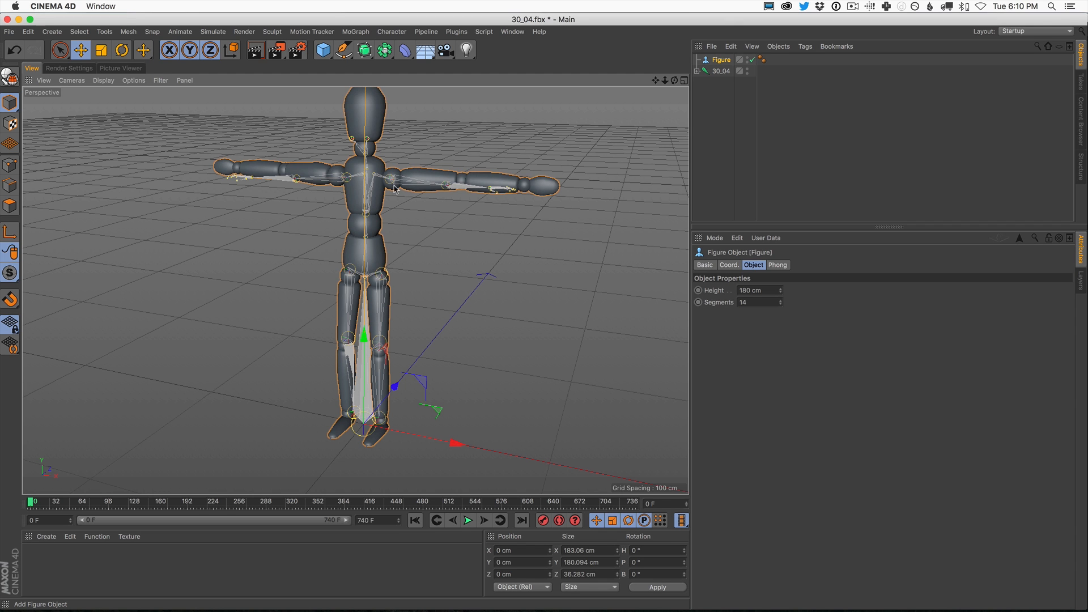
alt+drag(369, 293, 420, 185)
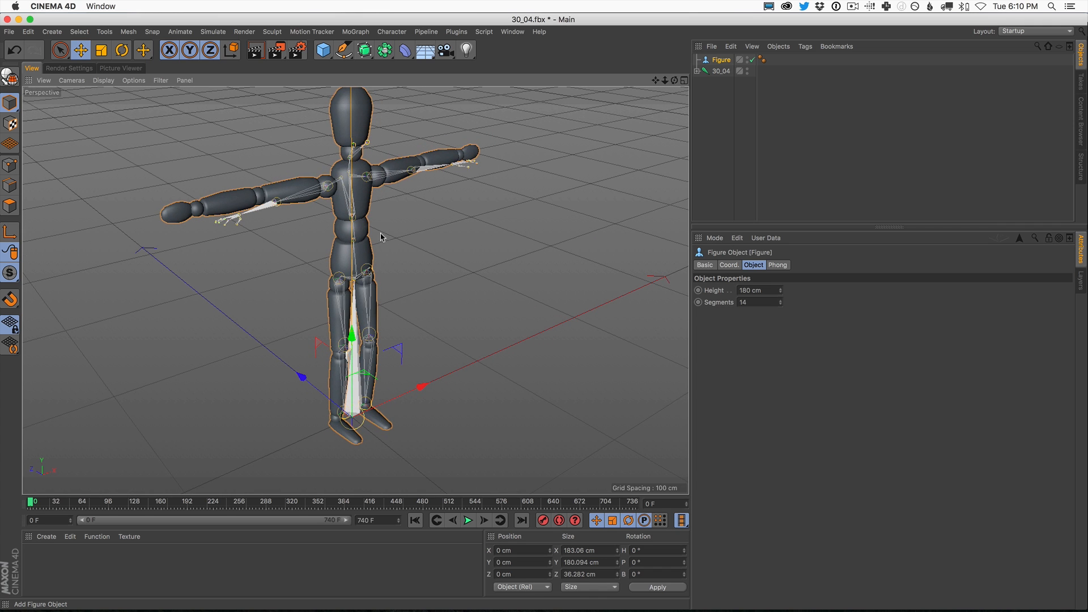
scroll(377, 210, down, 4)
alt+middle_drag(369, 256, 367, 254)
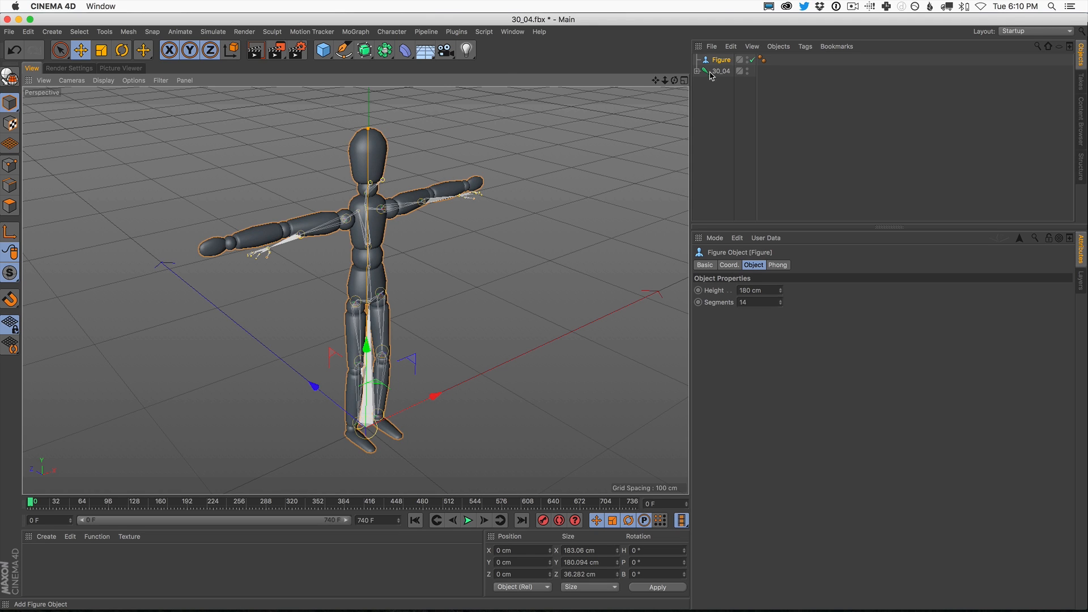
alt+drag(376, 241, 313, 167)
alt+drag(386, 262, 379, 255)
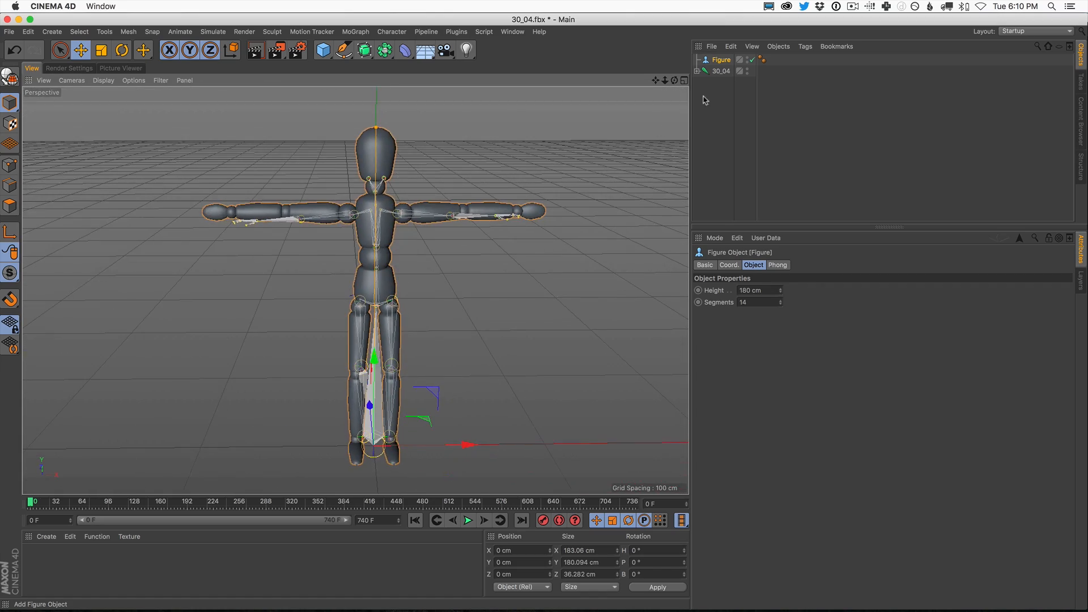
Make the Figure editable and expand its hierarchy through Pelvis and Left Thigh down to the Left Shin's children.
click(723, 64)
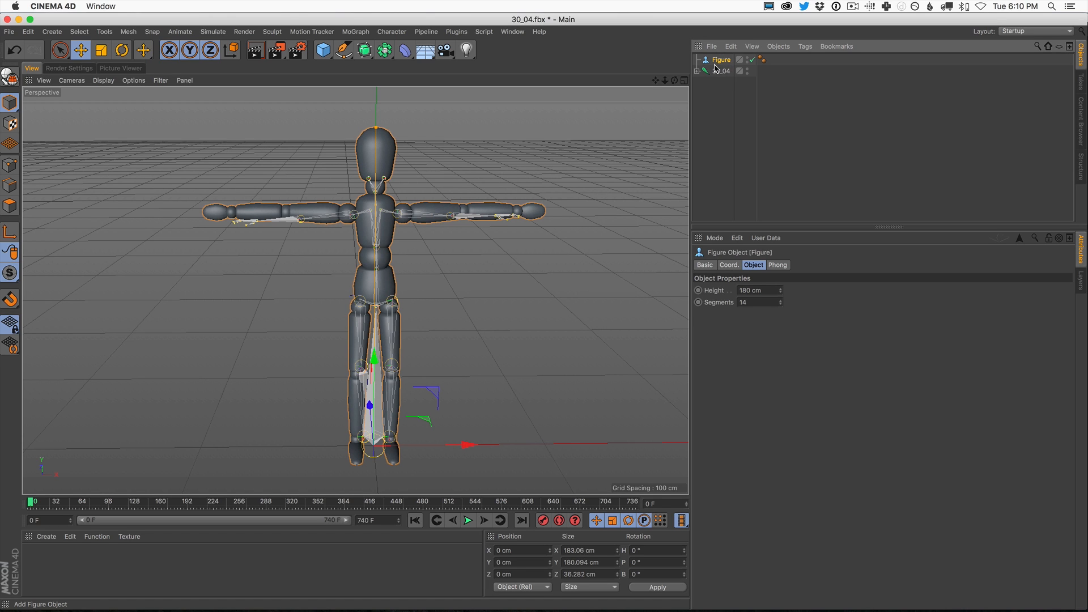
key(c)
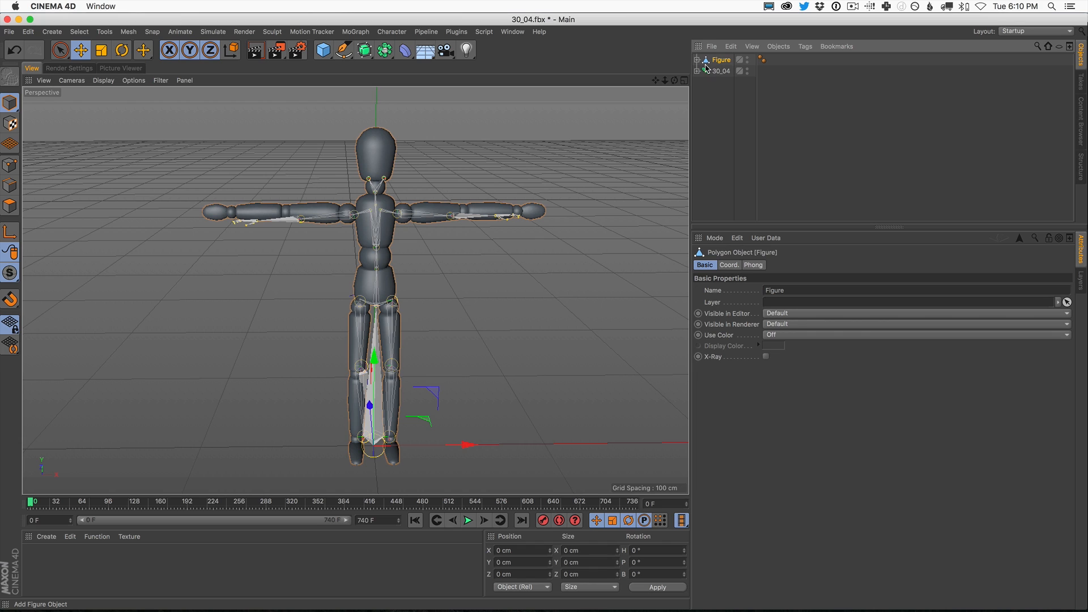
click(698, 60)
click(704, 71)
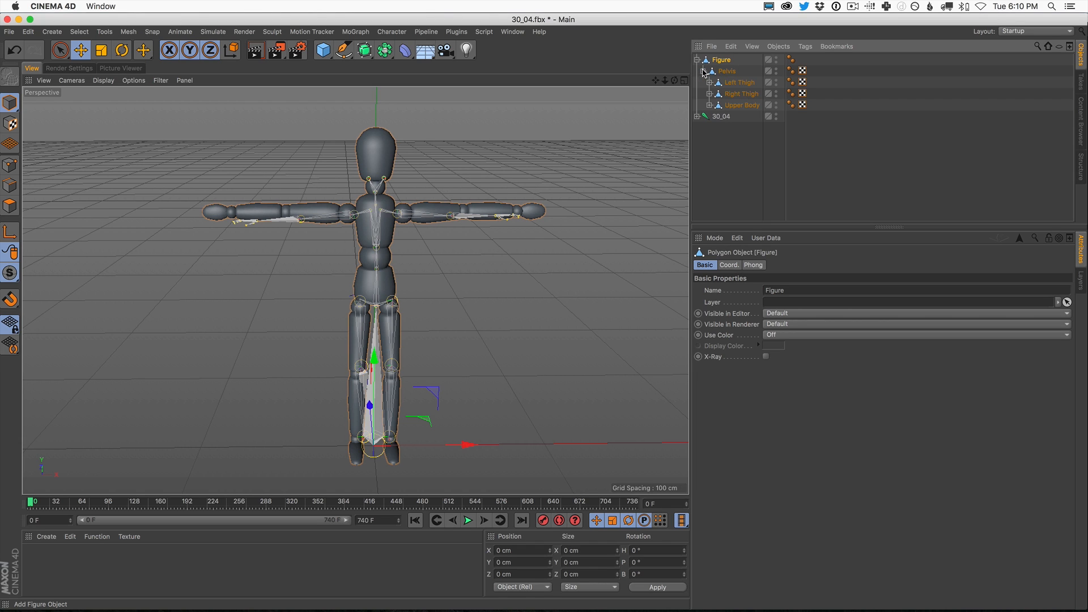
click(709, 82)
click(716, 94)
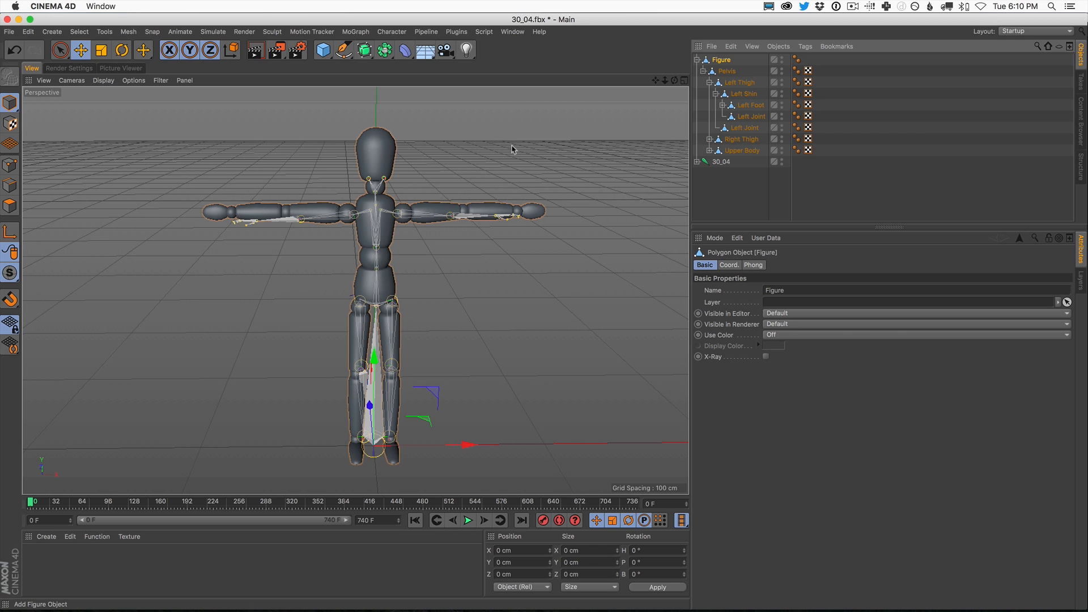
alt+drag(391, 219, 474, 273)
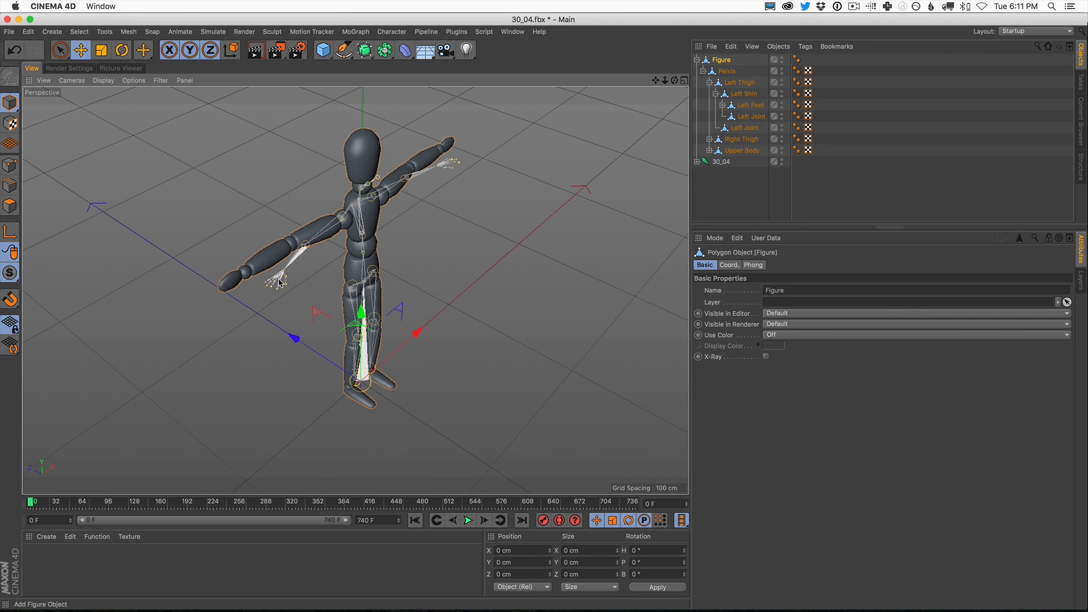
Rotate the figure's Right Thigh to a bank of about -1° so the leg lines up with the skeleton's right leg joints.
click(738, 83)
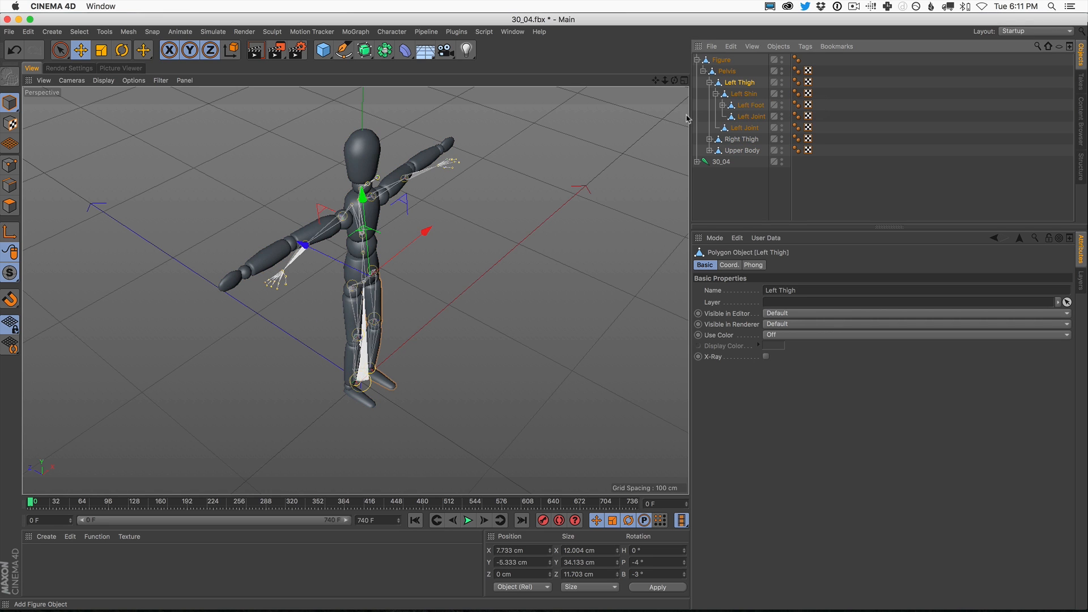
alt+right_drag(376, 293, 452, 257)
alt+drag(452, 258, 302, 270)
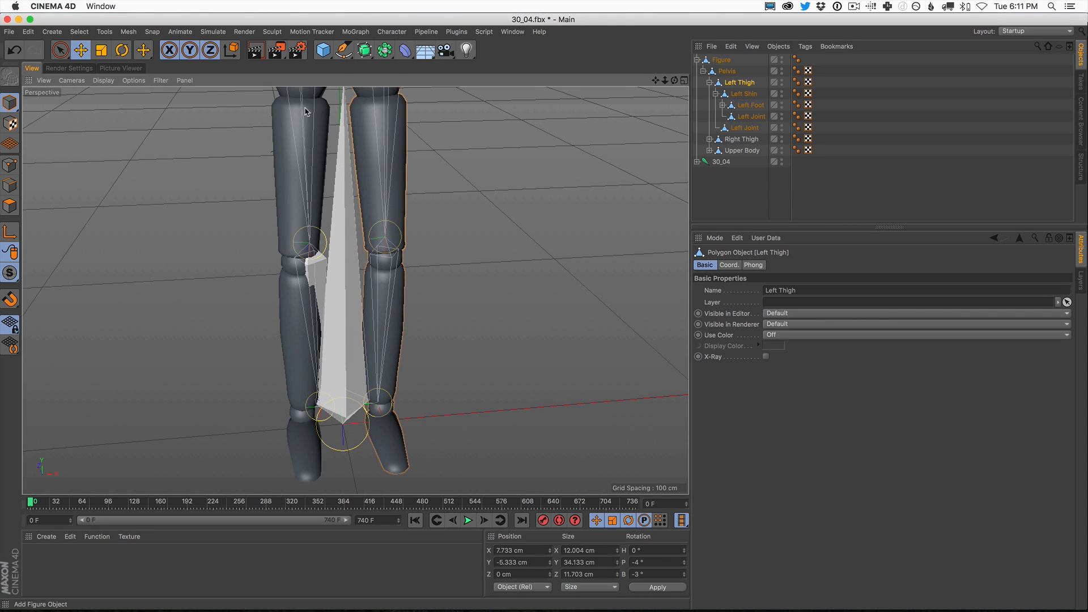
alt+drag(326, 181, 286, 126)
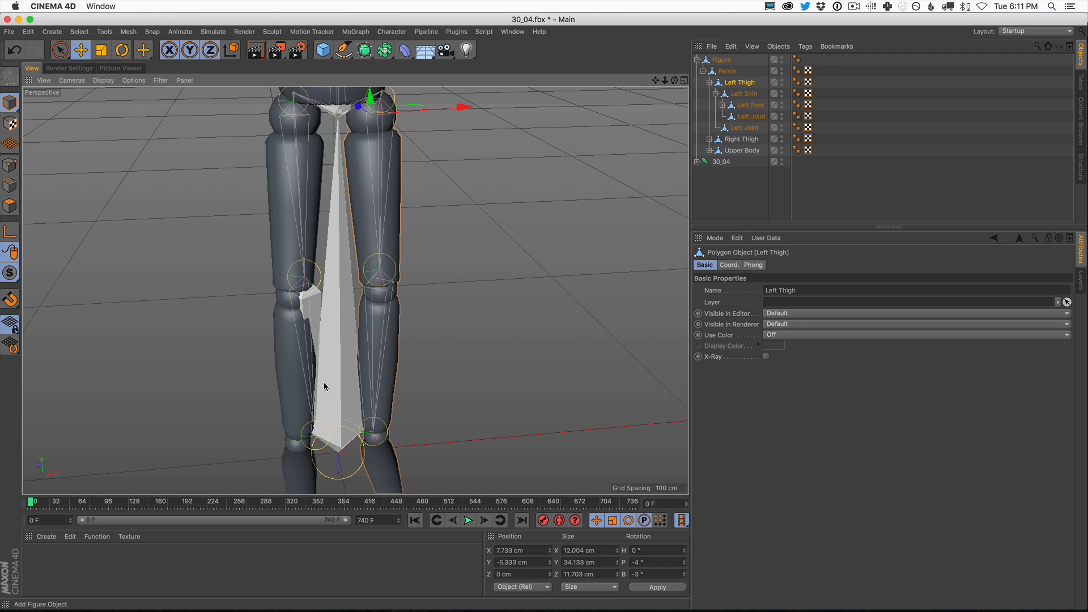
click(732, 140)
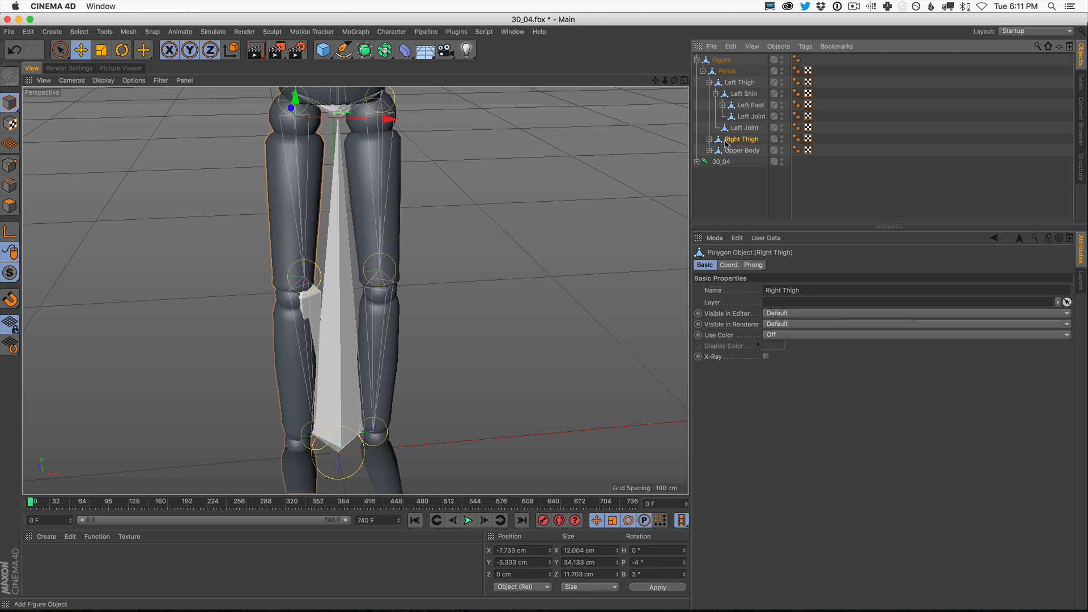
click(122, 51)
mouse_move(260, 160)
mouse_down()
mouse_move(252, 143)
mouse_move(259, 152)
mouse_up()
Rotate the figure's Left Upper Arm, under Upper Body, to a heading of about 1.4° to match the skeleton's arm.
alt+drag(339, 294, 478, 268)
alt+middle_drag(310, 345, 355, 290)
alt+drag(467, 194, 425, 238)
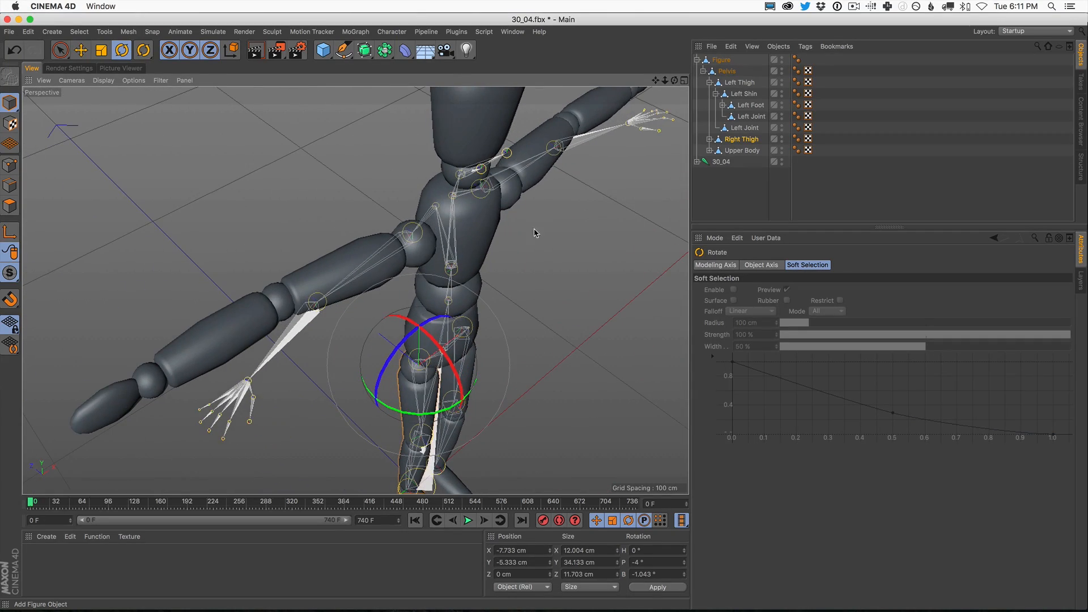
click(709, 83)
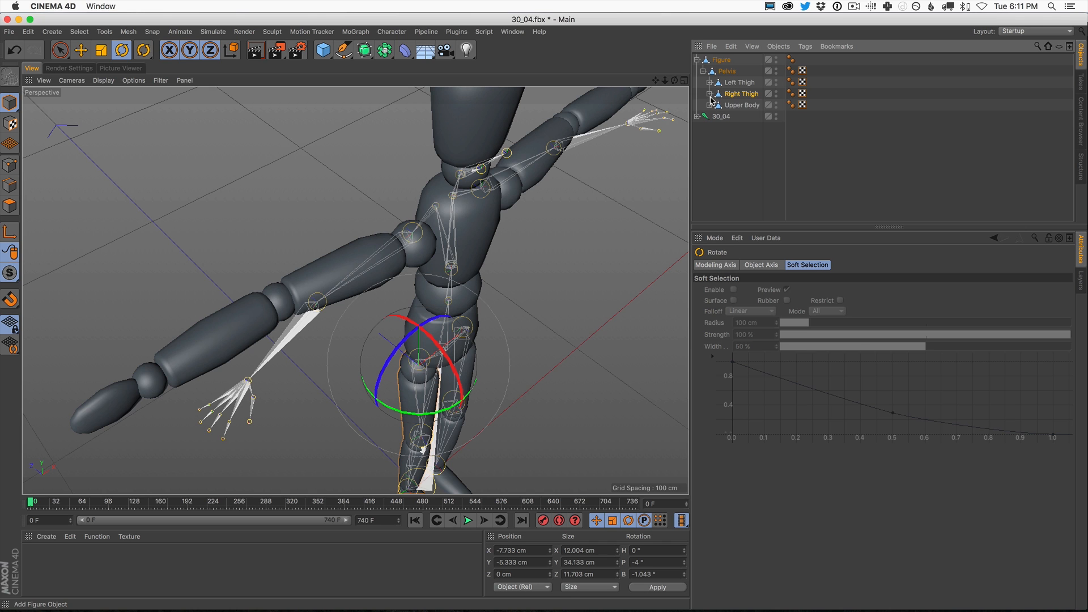
click(709, 105)
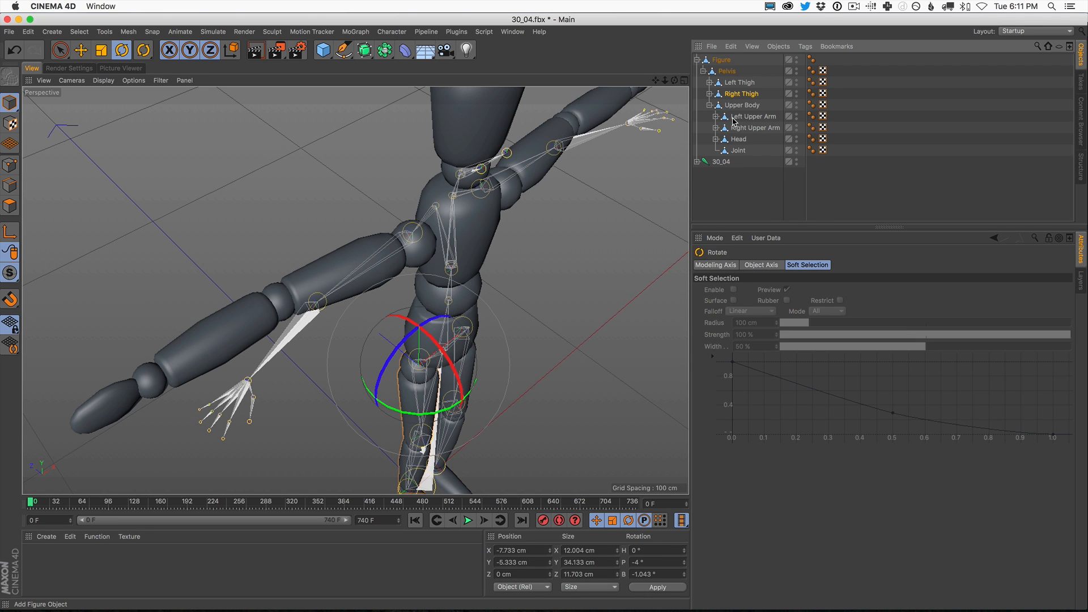
click(748, 116)
alt+drag(552, 210, 506, 232)
drag(535, 311, 317, 283)
Rotate the figure's Left Lower Arm to a heading of about -23° so the forearm follows the skeleton's bone.
click(716, 116)
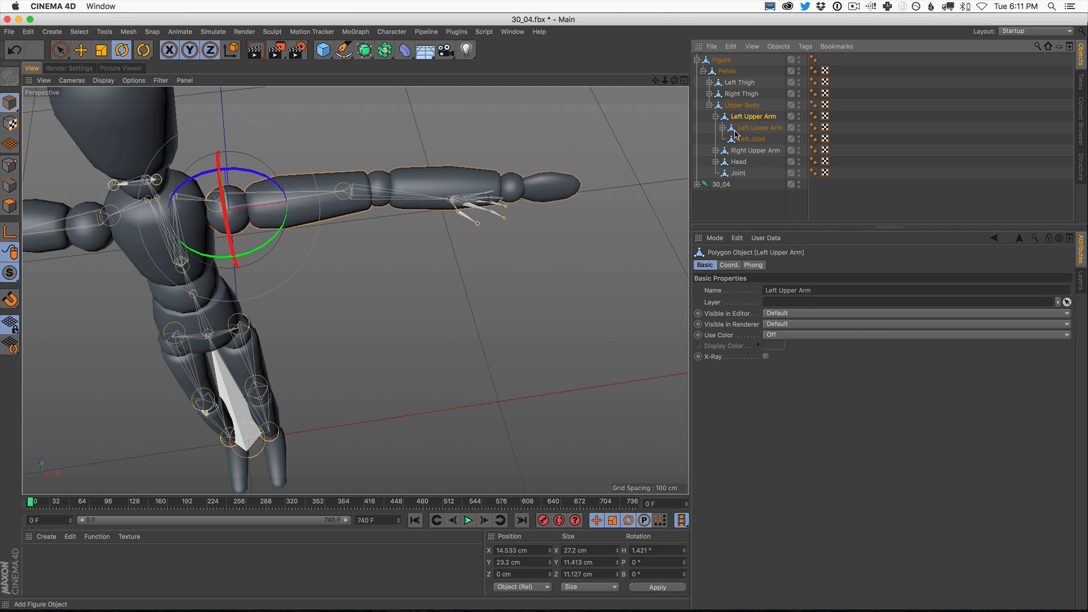
click(750, 129)
drag(417, 232, 442, 182)
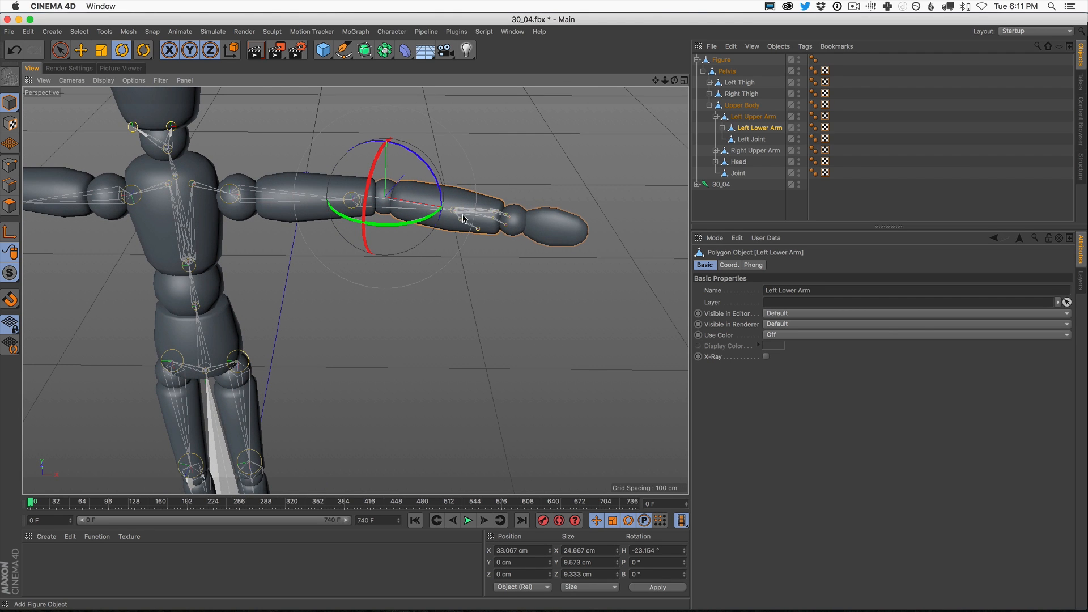
Rotate the figure's Right Upper Arm to a heading of about 0° to line it up with the skeleton's upper arm.
alt+drag(482, 224, 483, 246)
alt+middle_drag(339, 186, 686, 189)
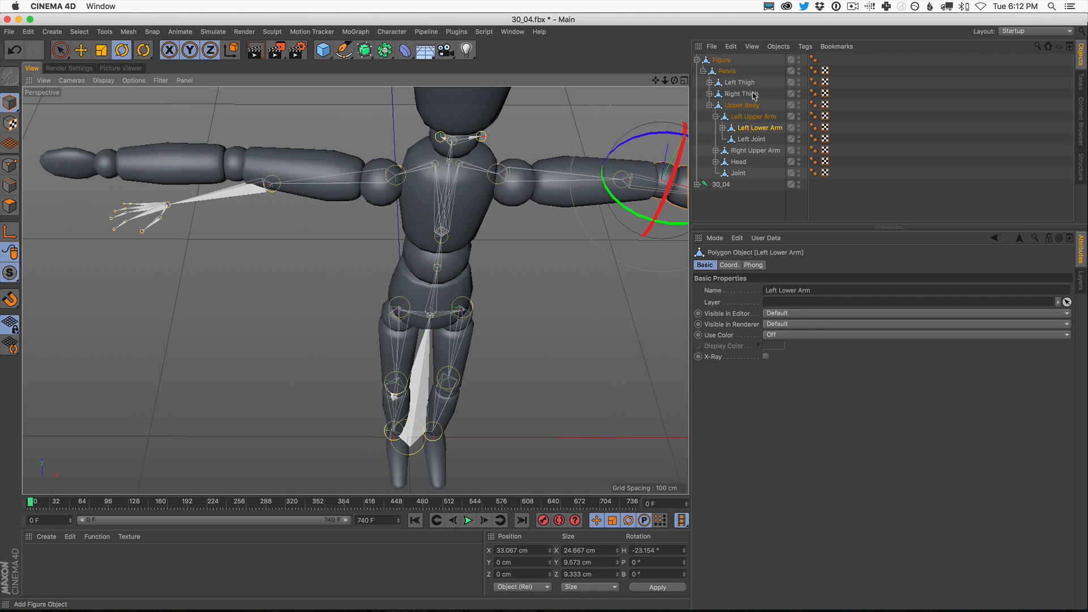
click(716, 151)
click(760, 162)
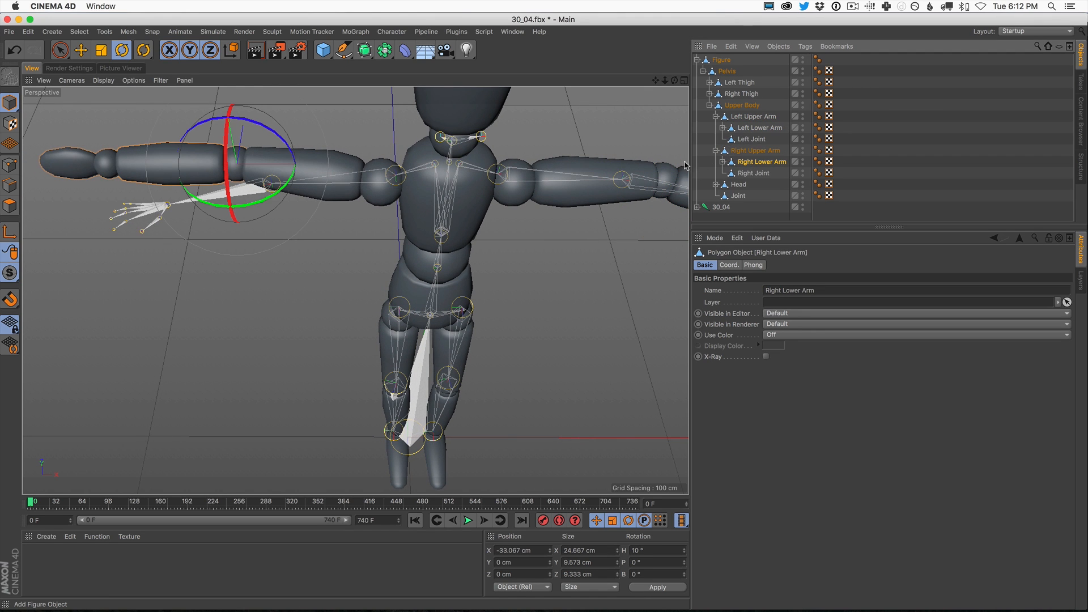
click(742, 151)
drag(357, 223, 361, 223)
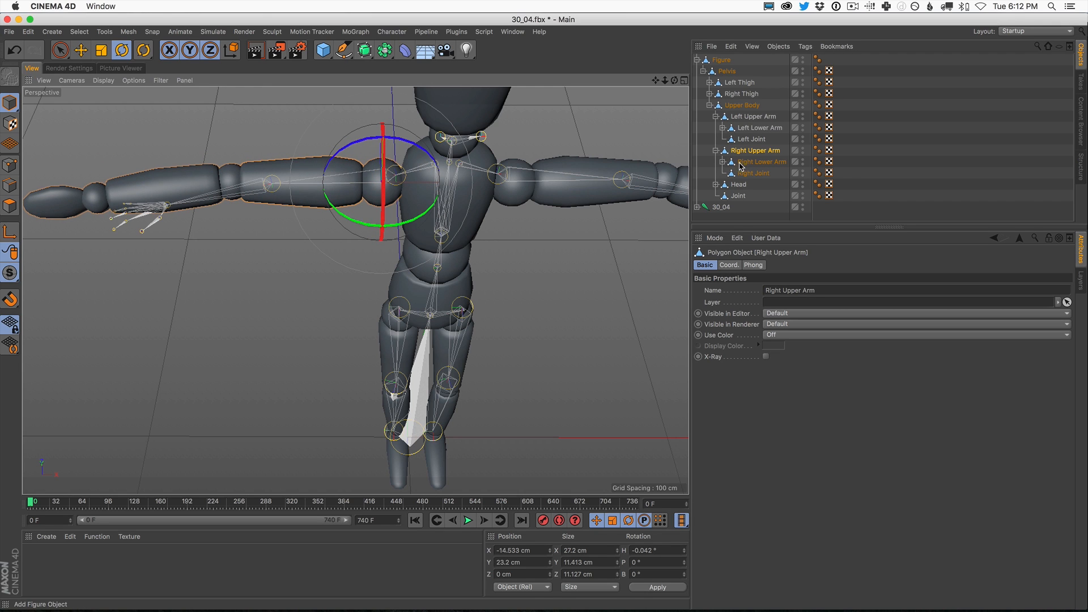
click(220, 227)
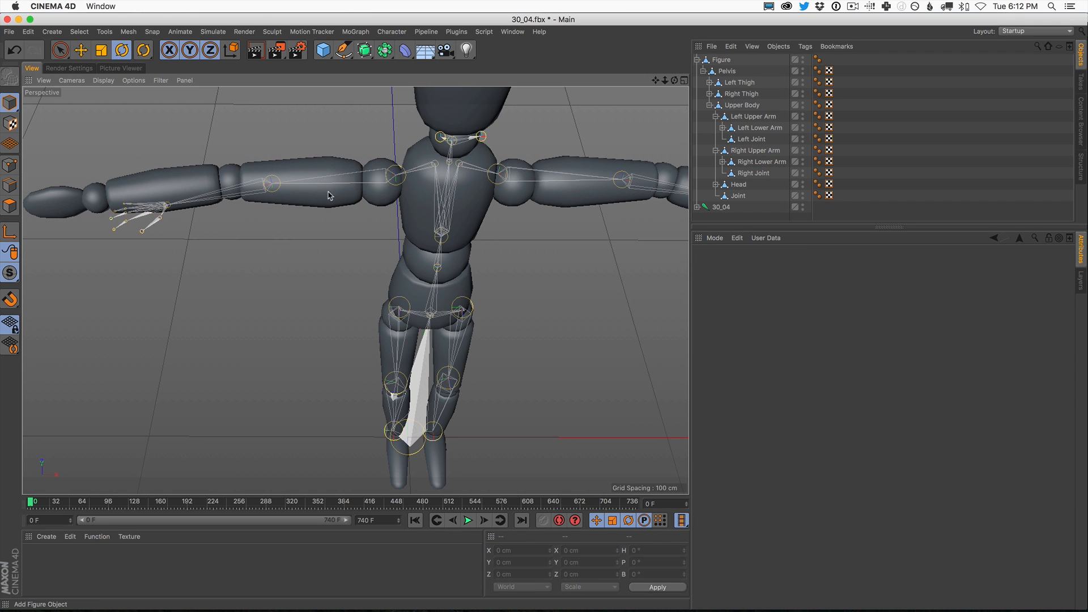
Rotate the Right Lower Arm to a heading of about 20°, and play the skeleton's animation beside the posed figure.
click(765, 162)
drag(211, 220, 376, 245)
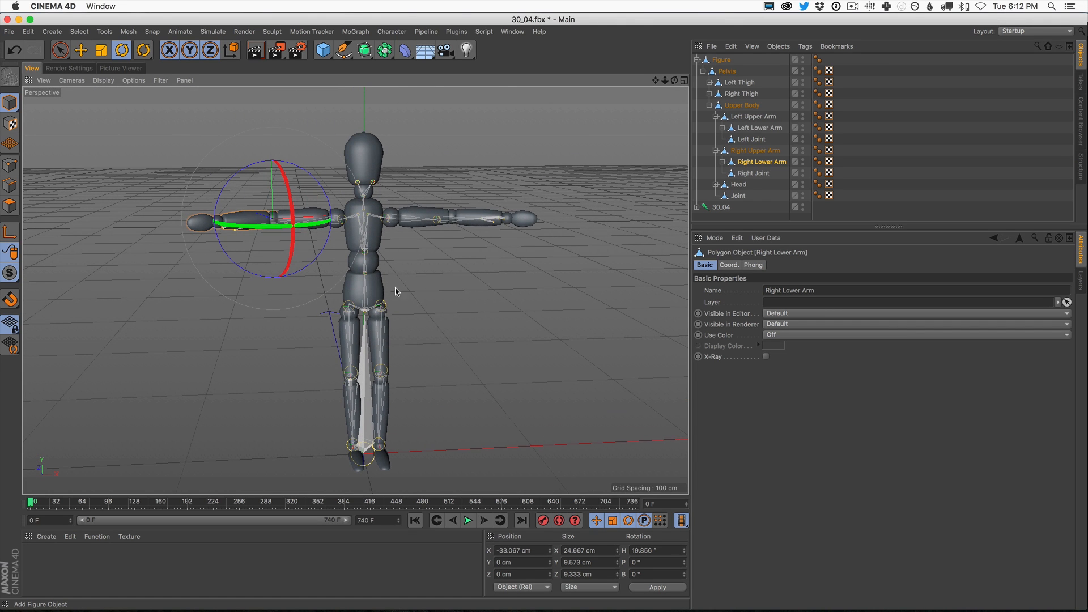
alt+drag(341, 276, 306, 265)
click(467, 520)
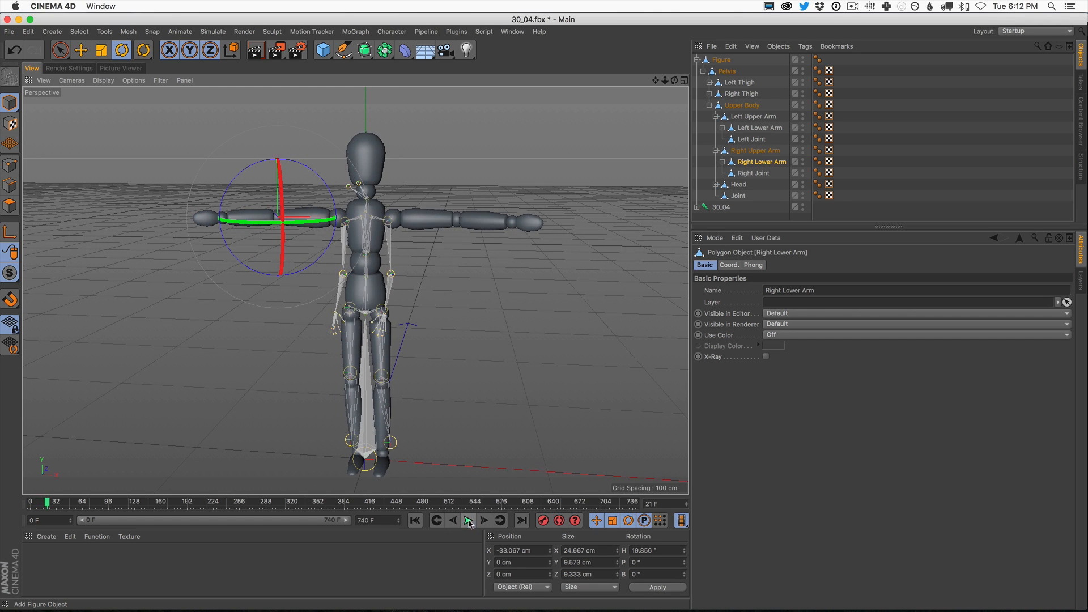
Return to frame 0, connect the Figure and all its children into a separate single mesh, and hide the original Figure.
click(416, 521)
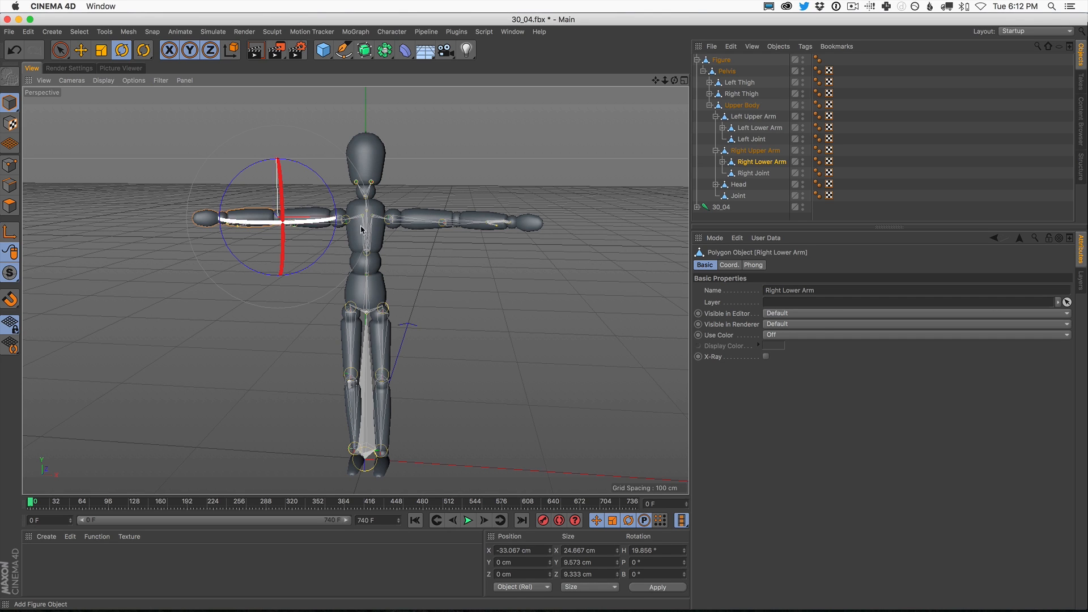
click(698, 60)
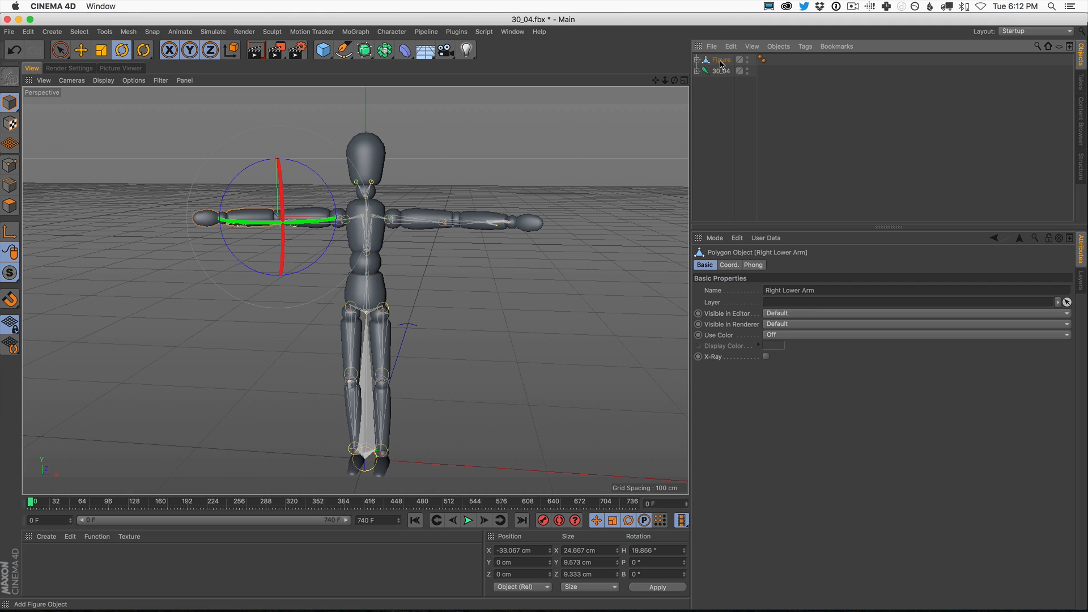
click(697, 60)
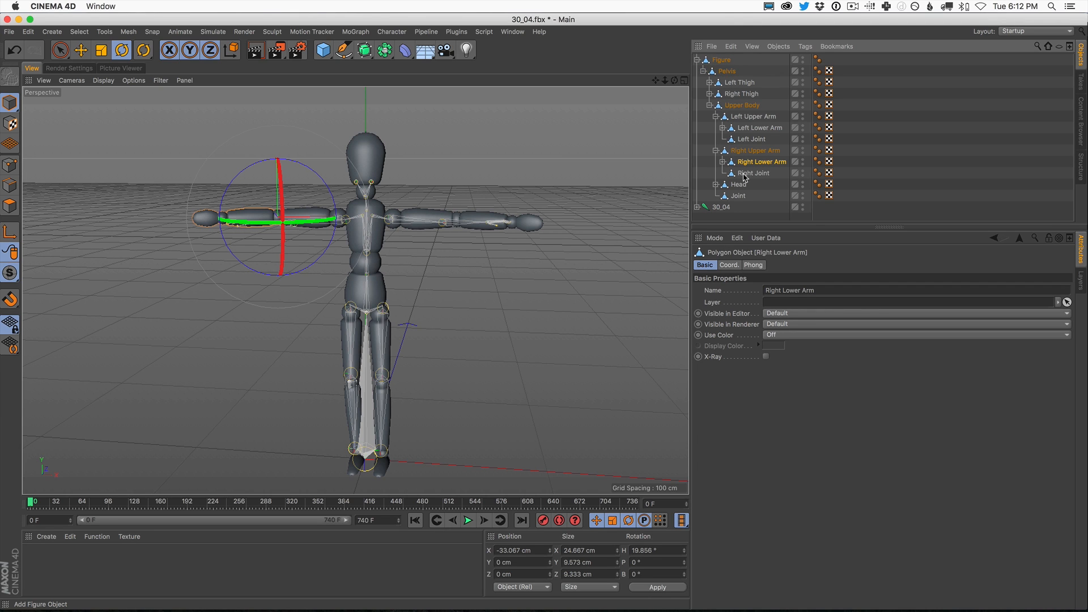
click(722, 60)
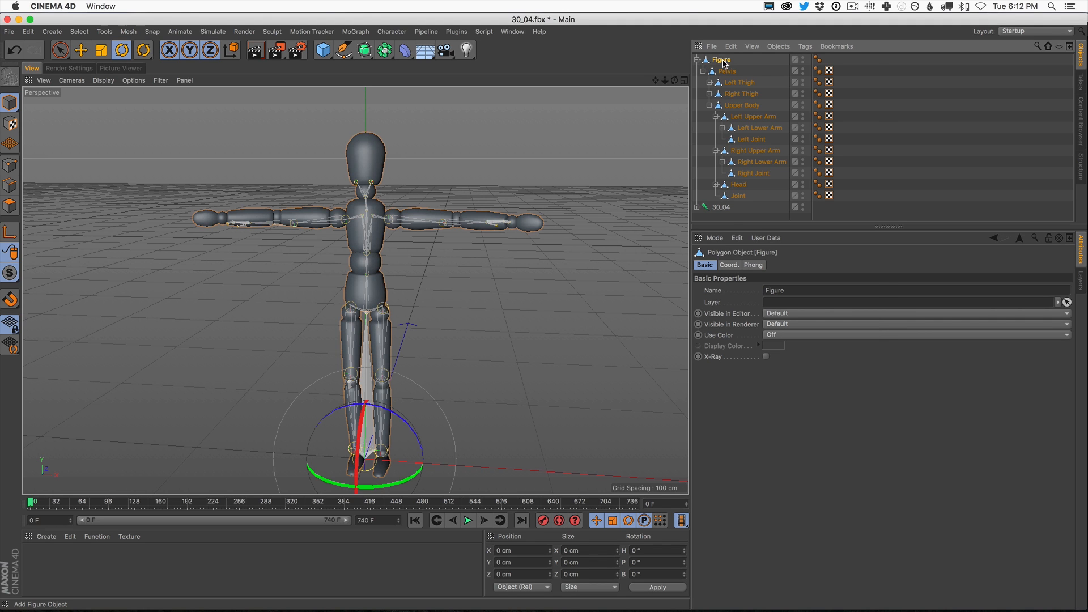
right_click(722, 61)
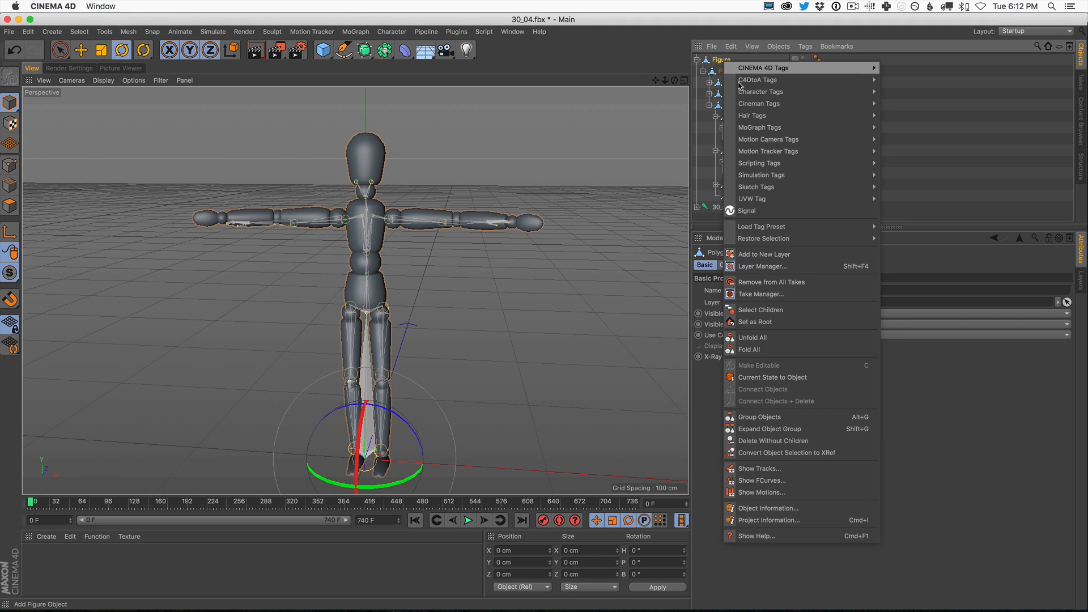
click(774, 311)
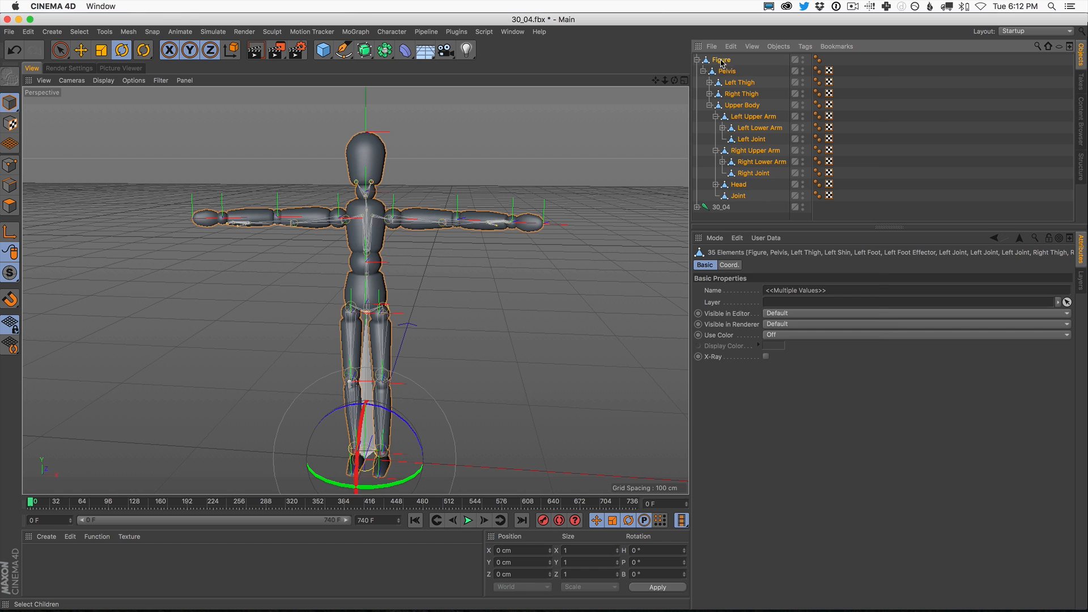
right_click(722, 60)
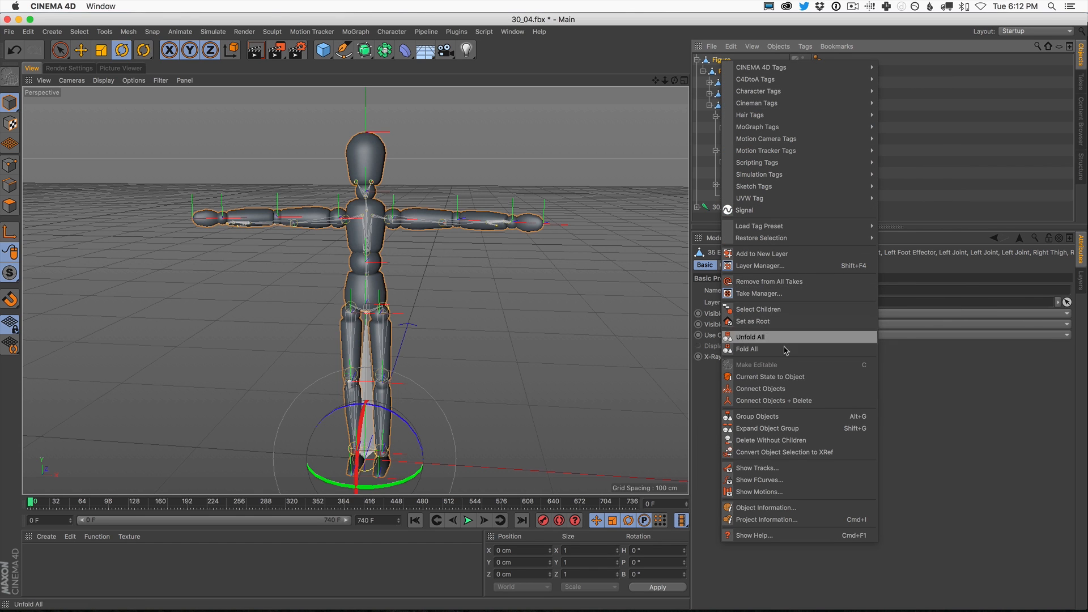
click(783, 389)
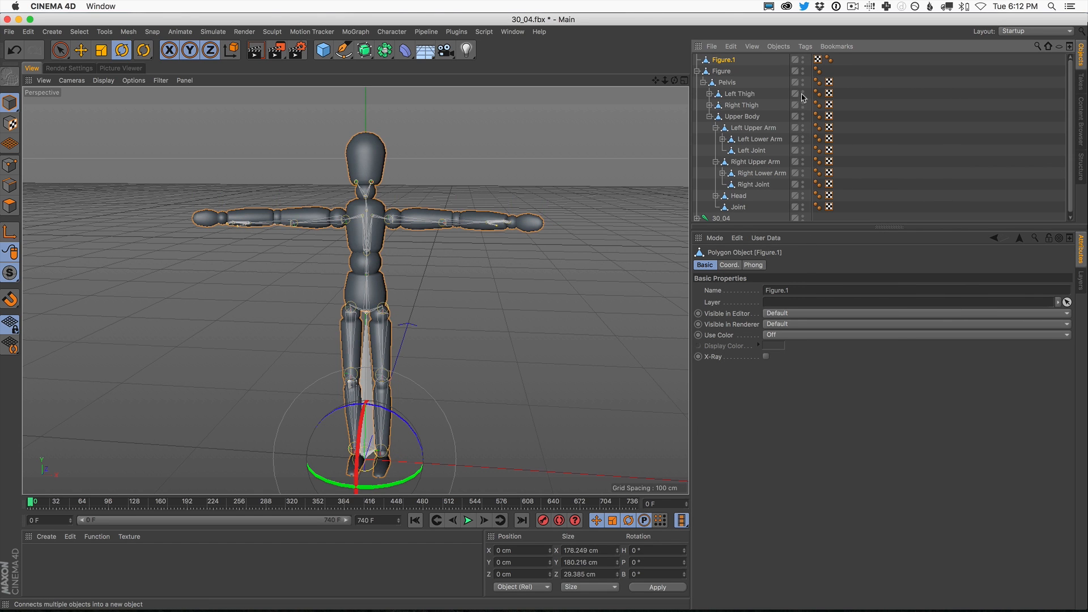
click(803, 71)
Bind the merged Figure.1 mesh to the 30_04 joint and all of its child joints.
drag(785, 230, 784, 316)
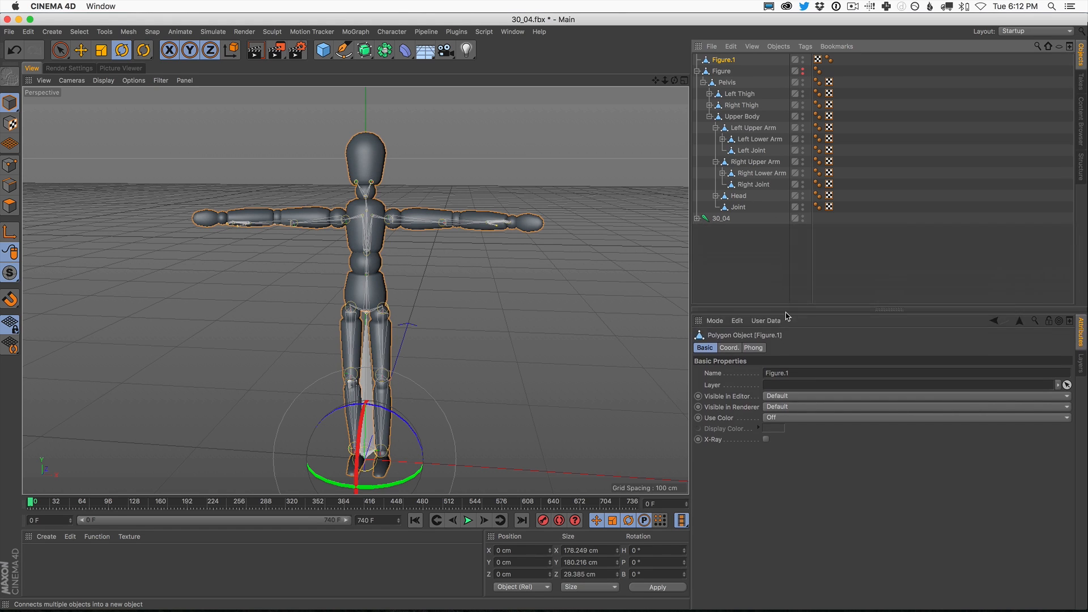
click(704, 230)
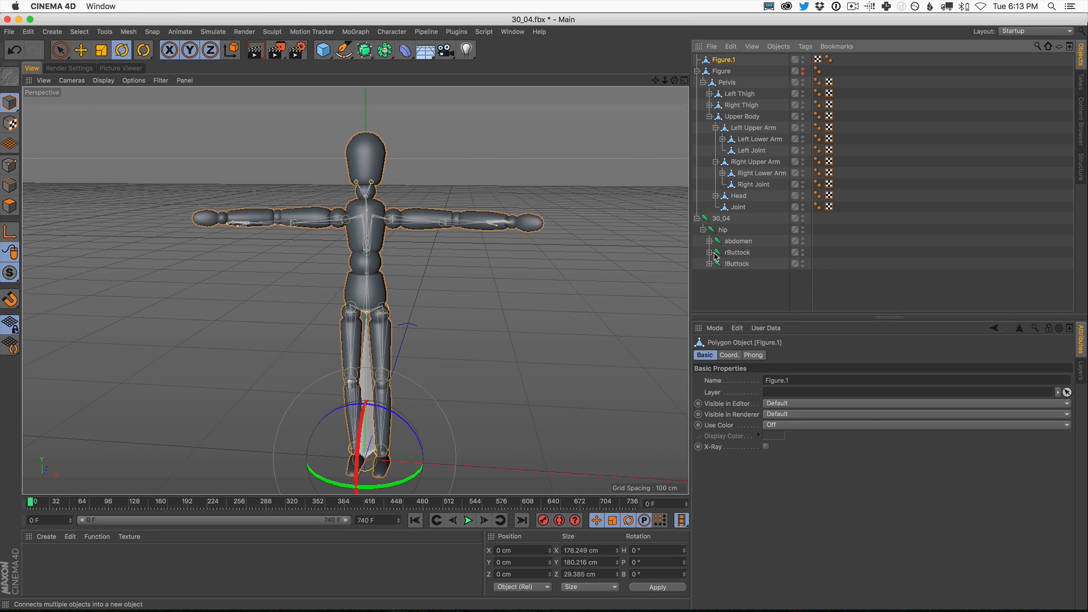
click(703, 231)
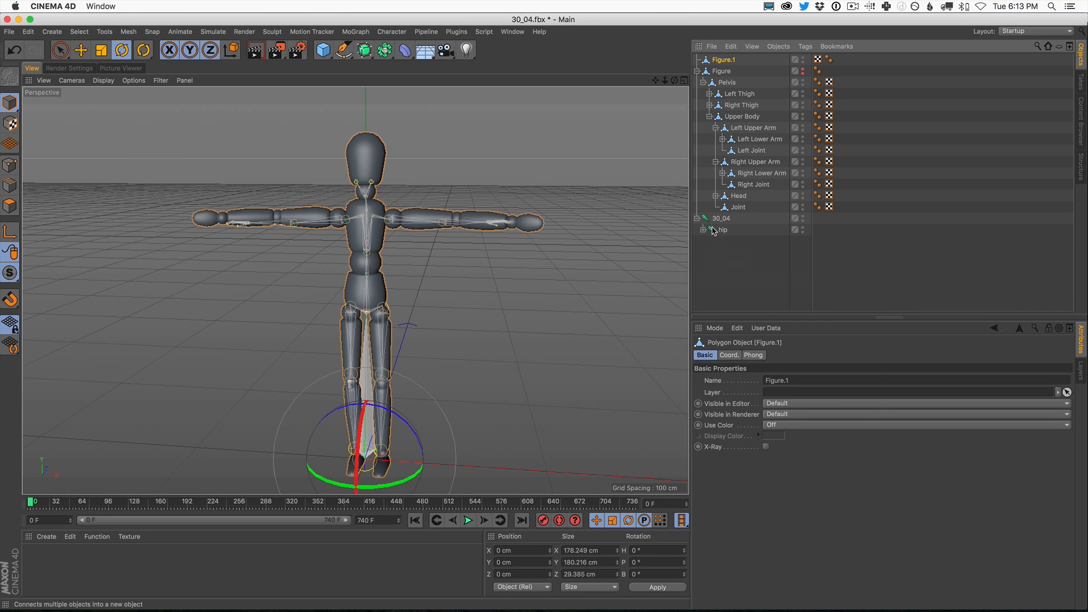
right_click(723, 223)
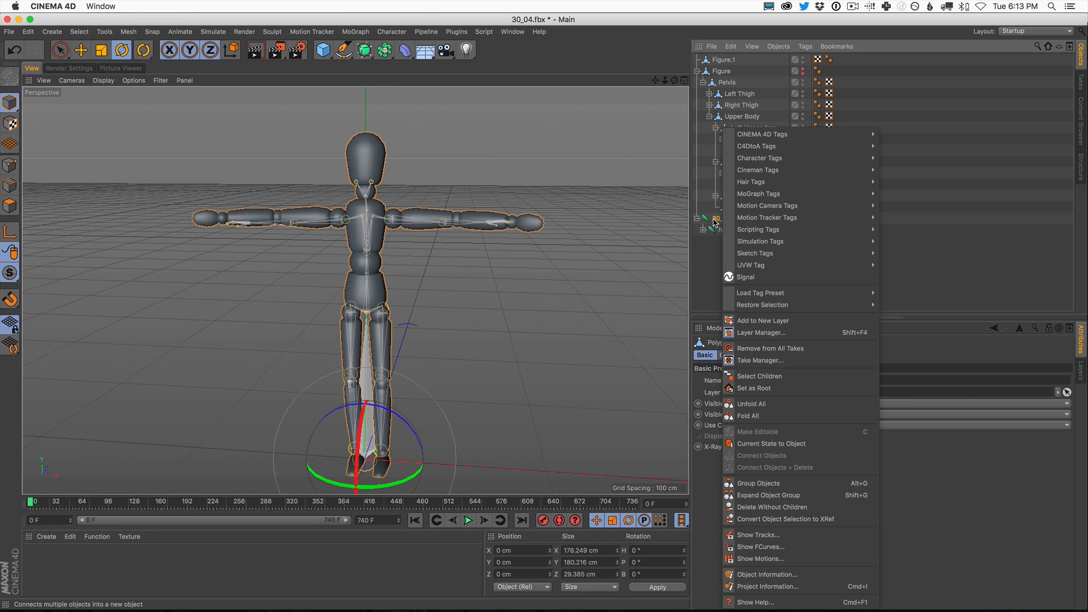
click(762, 377)
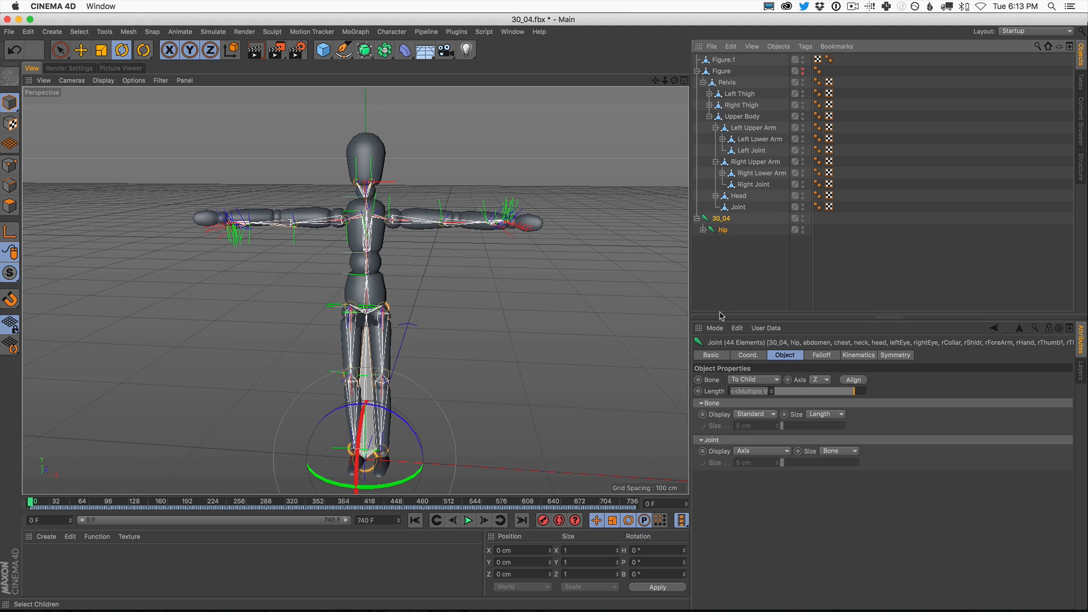
ctrl+click(724, 59)
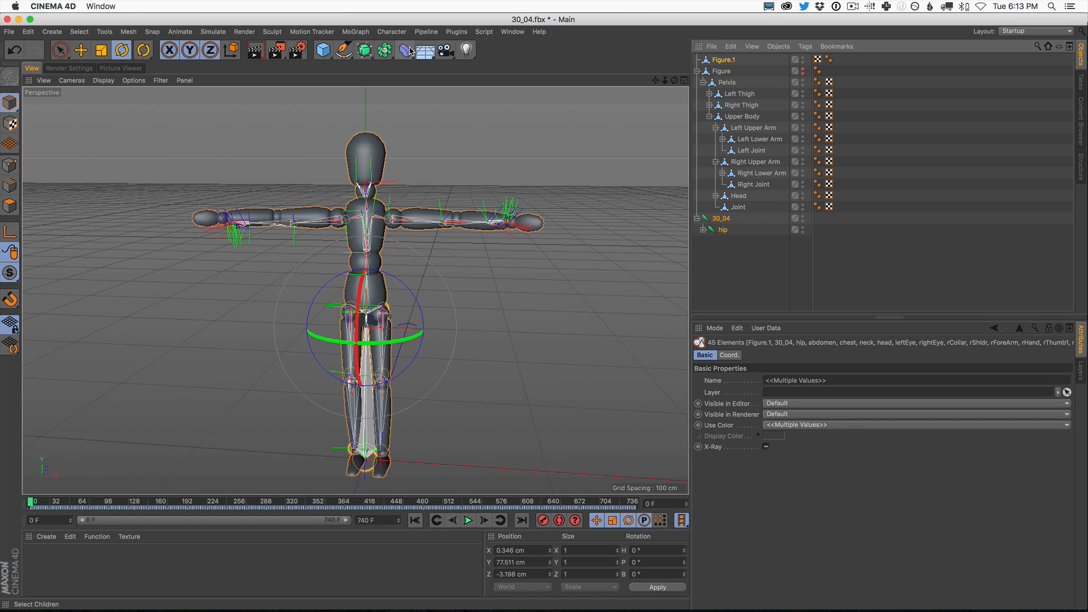
click(389, 34)
mouse_move(400, 63)
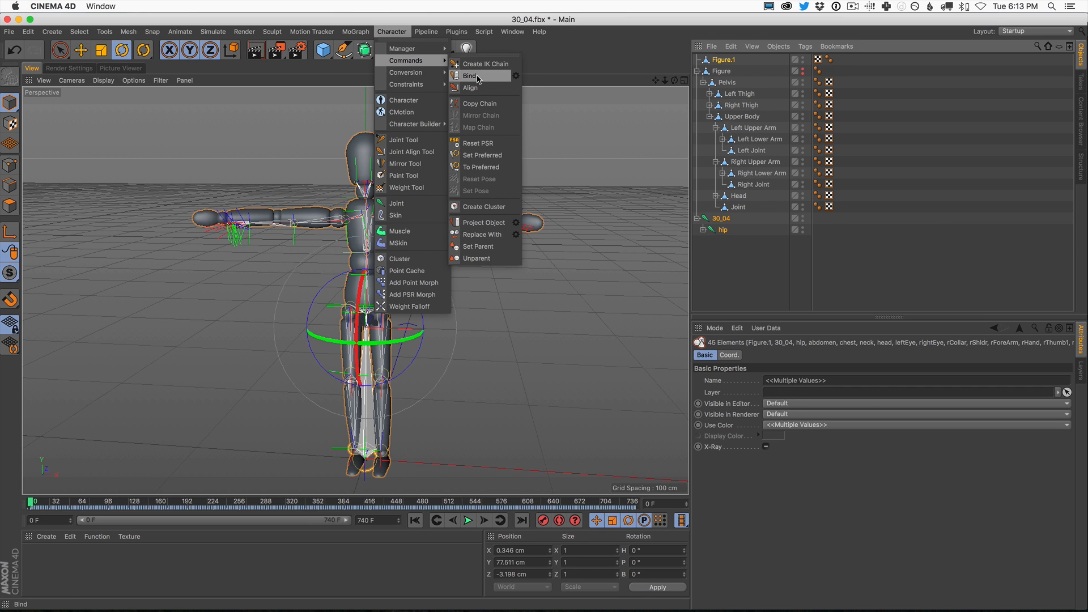
click(469, 76)
Play the animation to examine how the bound mesh follows the skeleton, and return to frame 0 for an angled view.
click(468, 520)
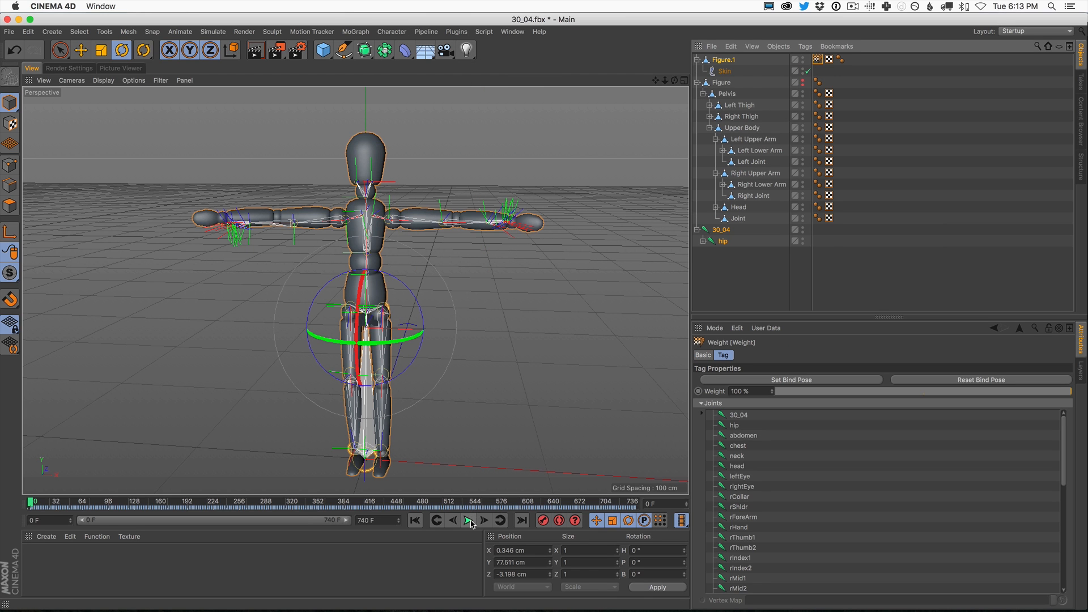
click(750, 283)
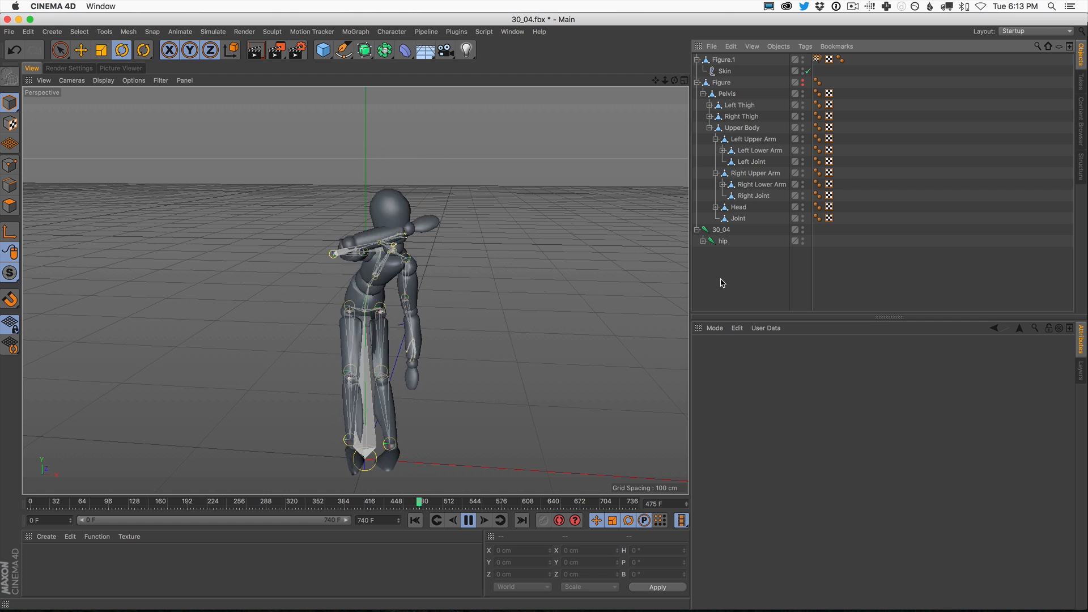
click(469, 520)
click(420, 521)
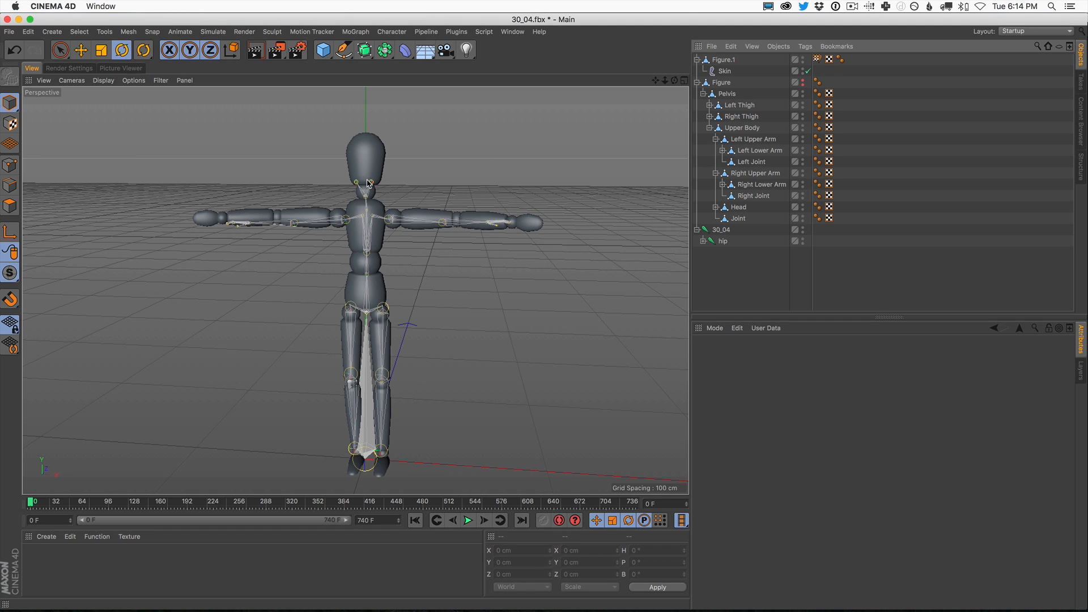
click(469, 522)
click(469, 522)
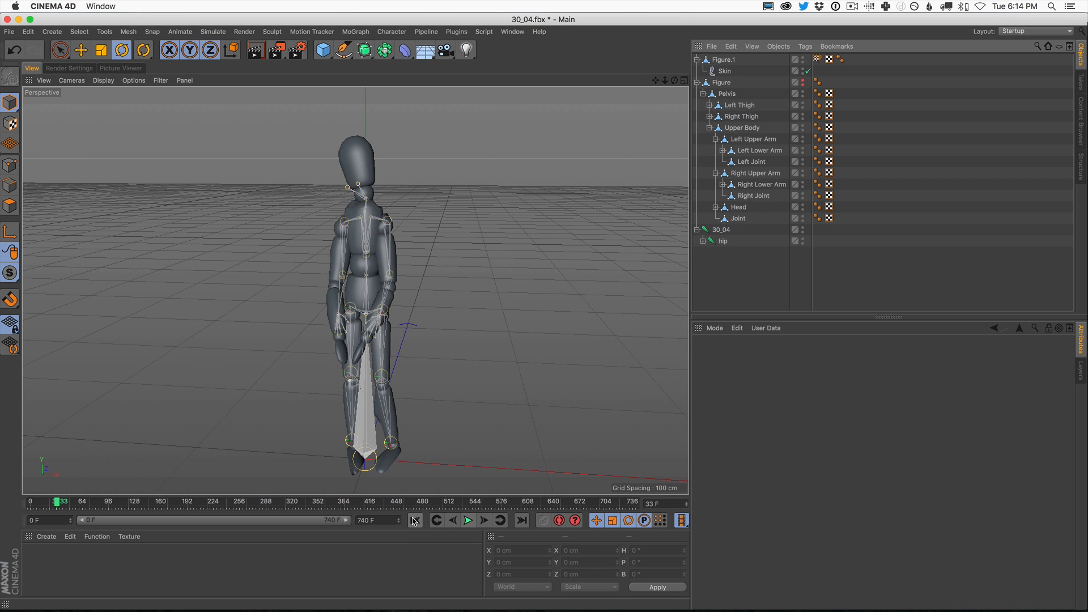
click(415, 521)
mouse_move(386, 255)
alt+mouse_down()
mouse_move(496, 254)
mouse_move(373, 271)
alt+mouse_up()
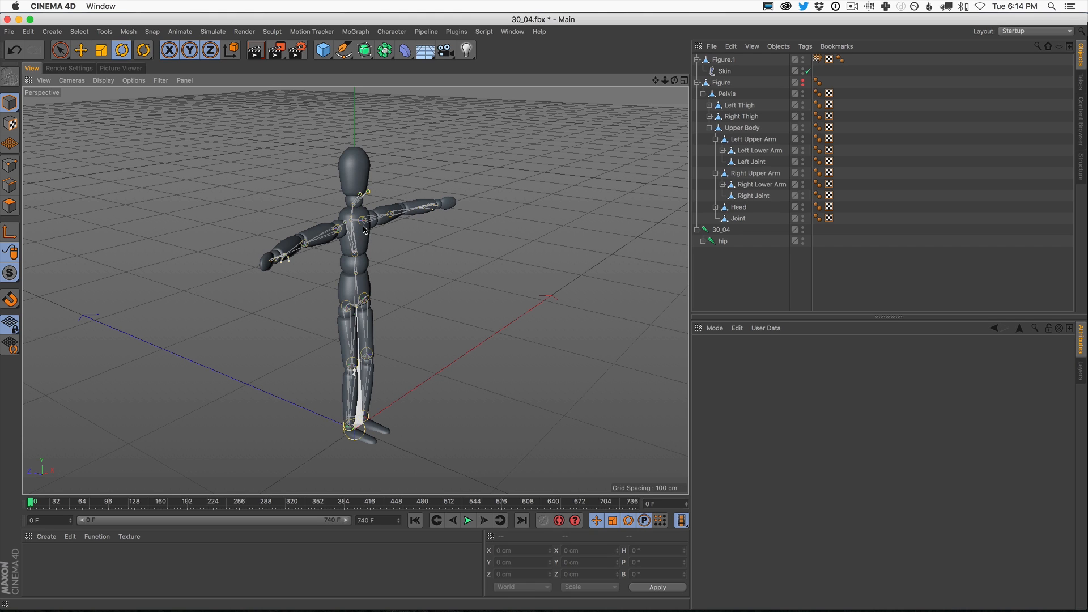
Delete the Skin deformer and the Weight tag from Figure.1.
click(726, 70)
key(Delete)
click(817, 59)
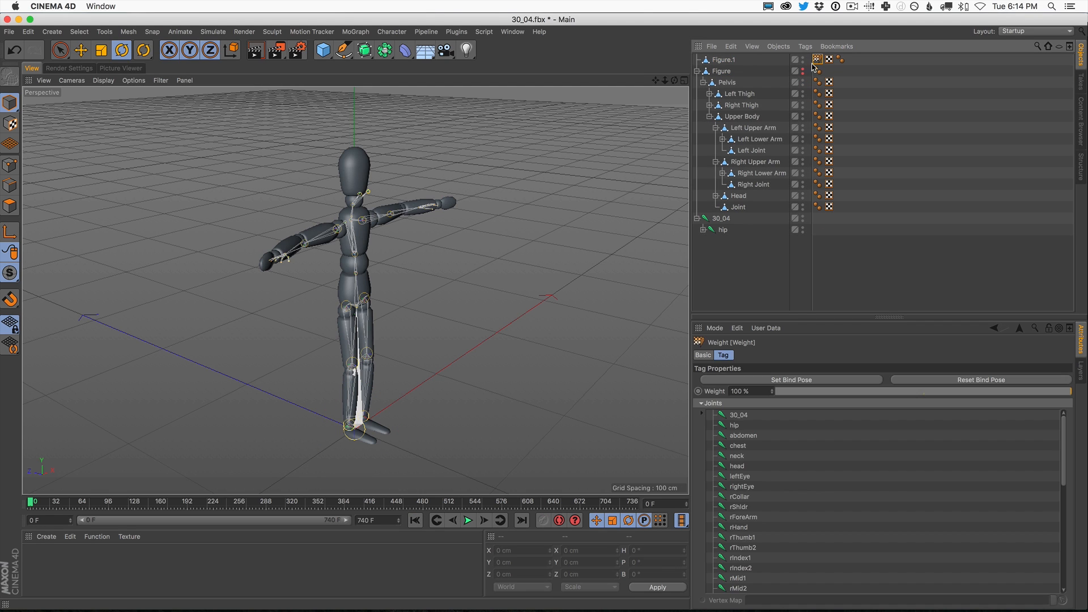
key(Delete)
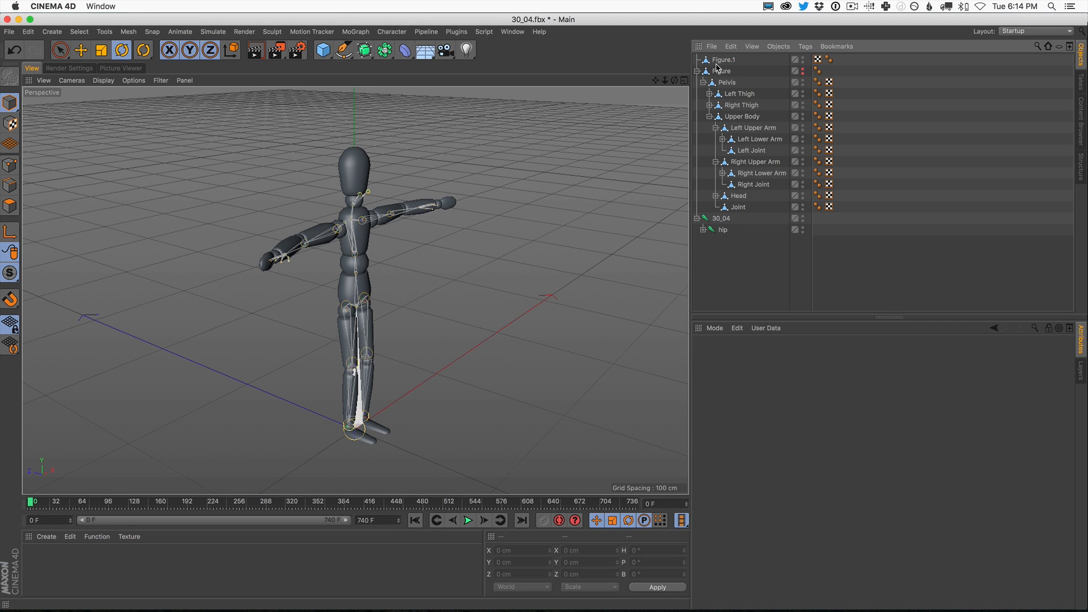
click(720, 218)
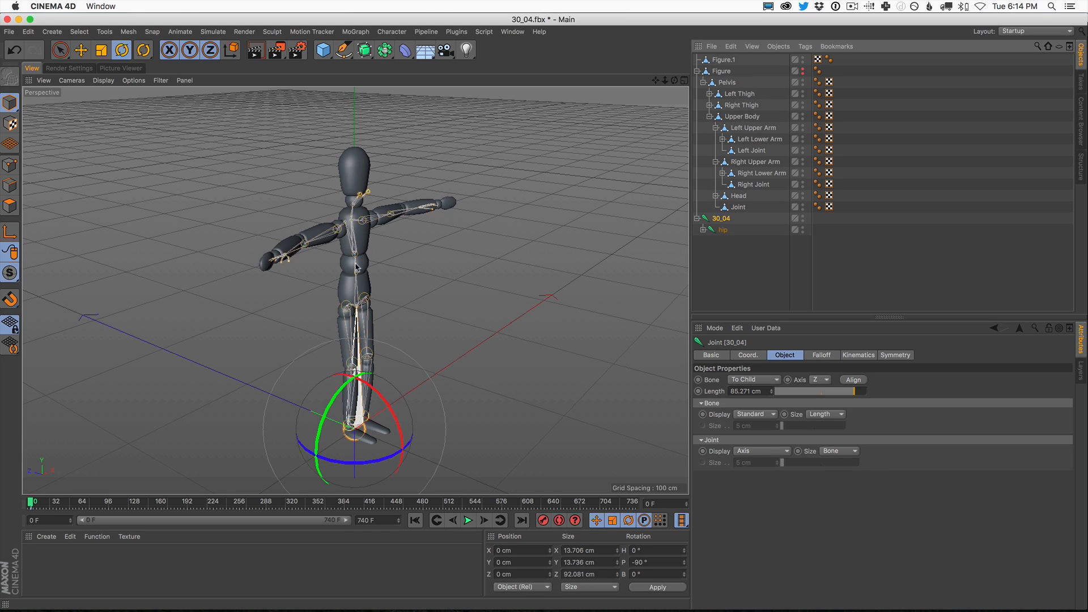
click(722, 230)
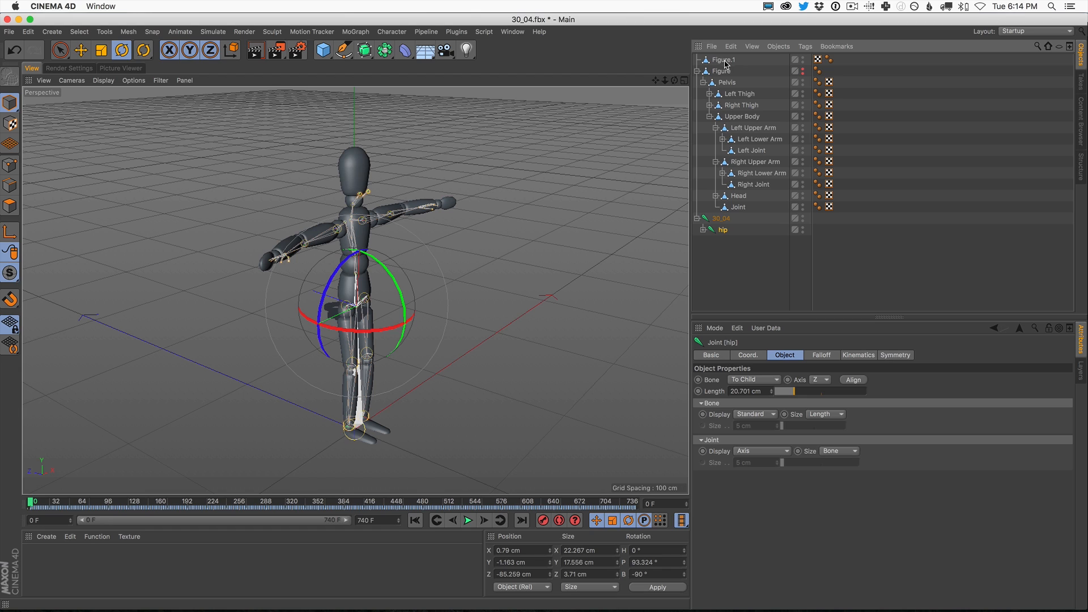
click(731, 273)
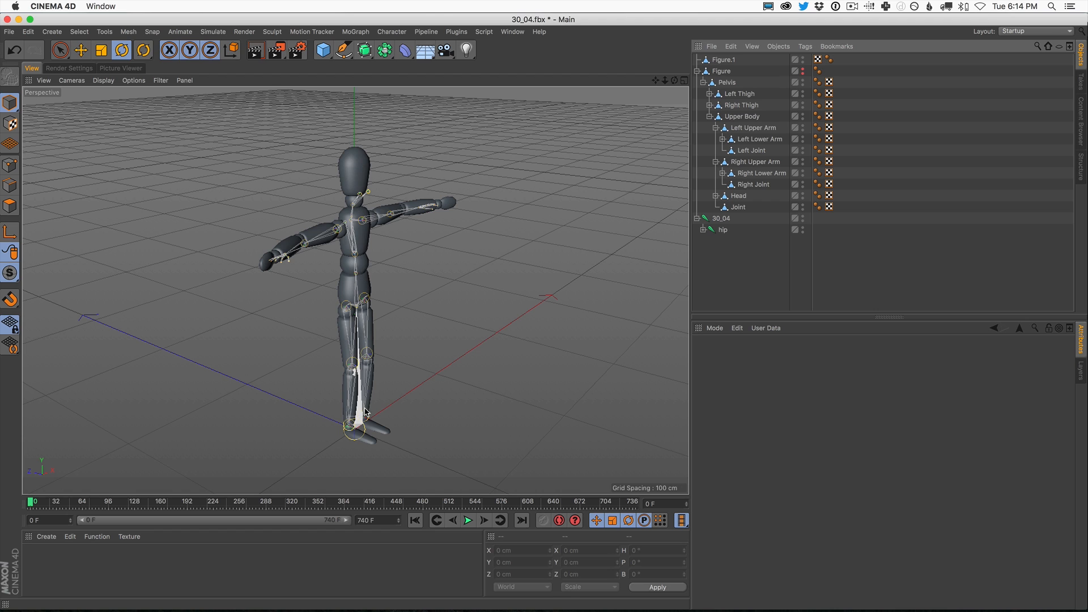
Switch to the northern_soul_floor_combo.fbx document, preview its animation, and return to frame 0.
click(512, 32)
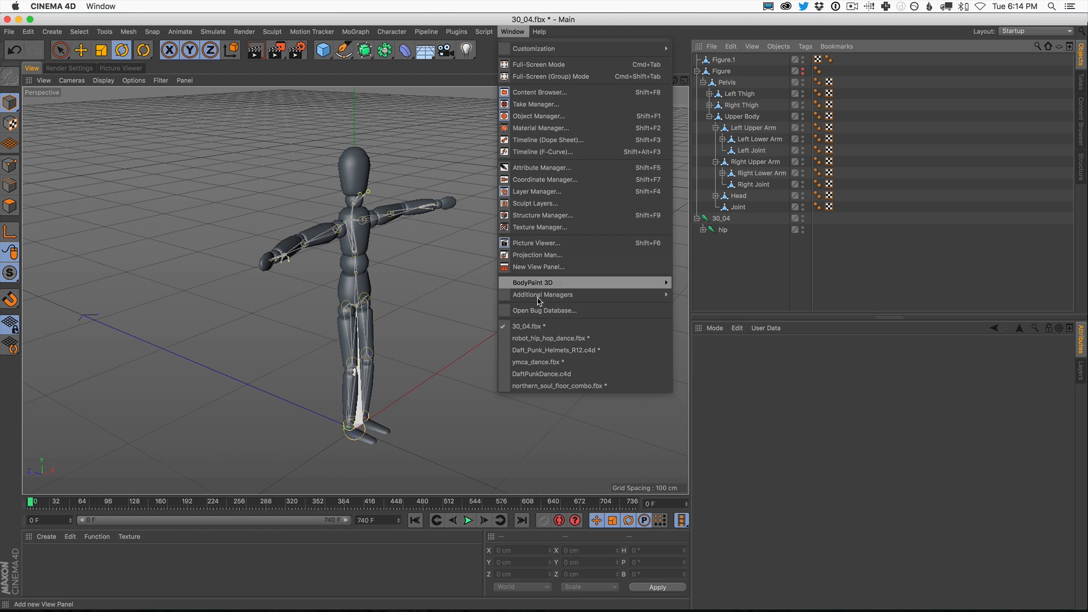
click(564, 387)
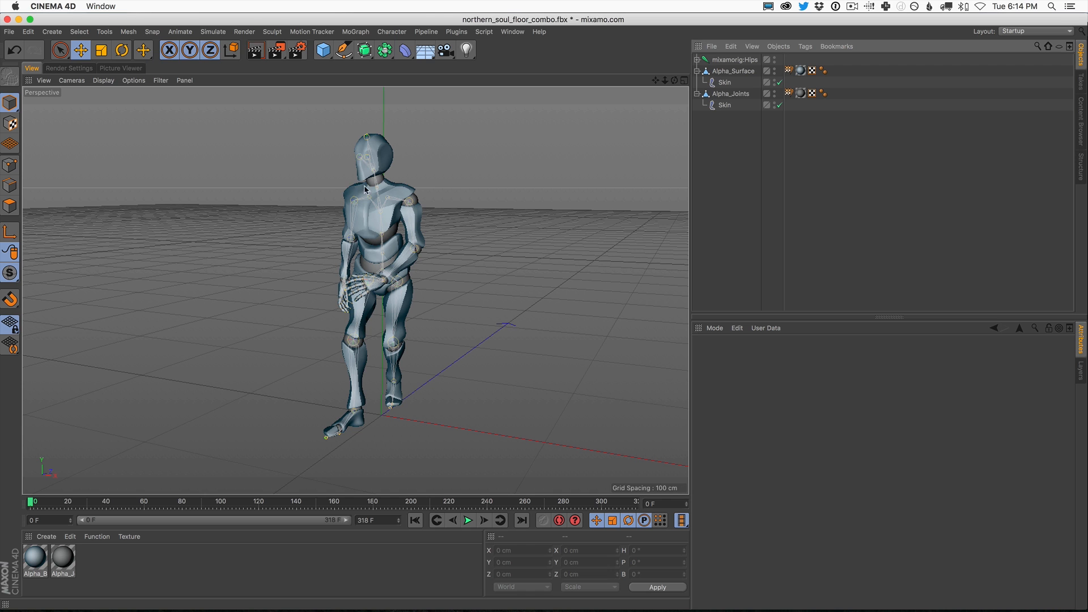
click(468, 520)
click(468, 520)
click(415, 520)
Delete the Alpha_Surface and Alpha_Joints meshes, leaving only the mixamorig:Hips skeleton.
click(728, 73)
key(Delete)
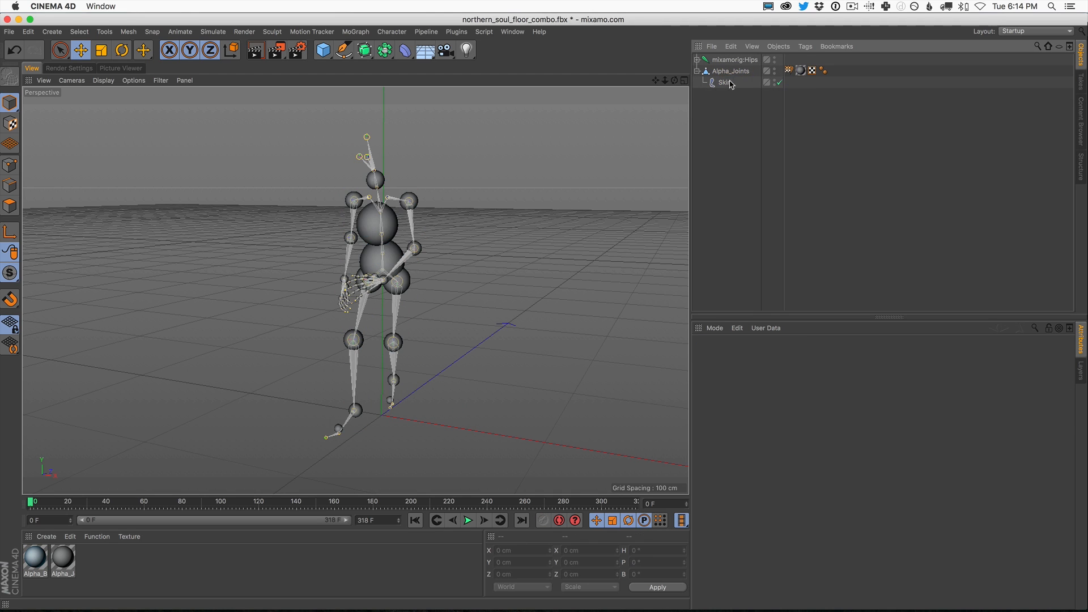
click(730, 72)
key(Delete)
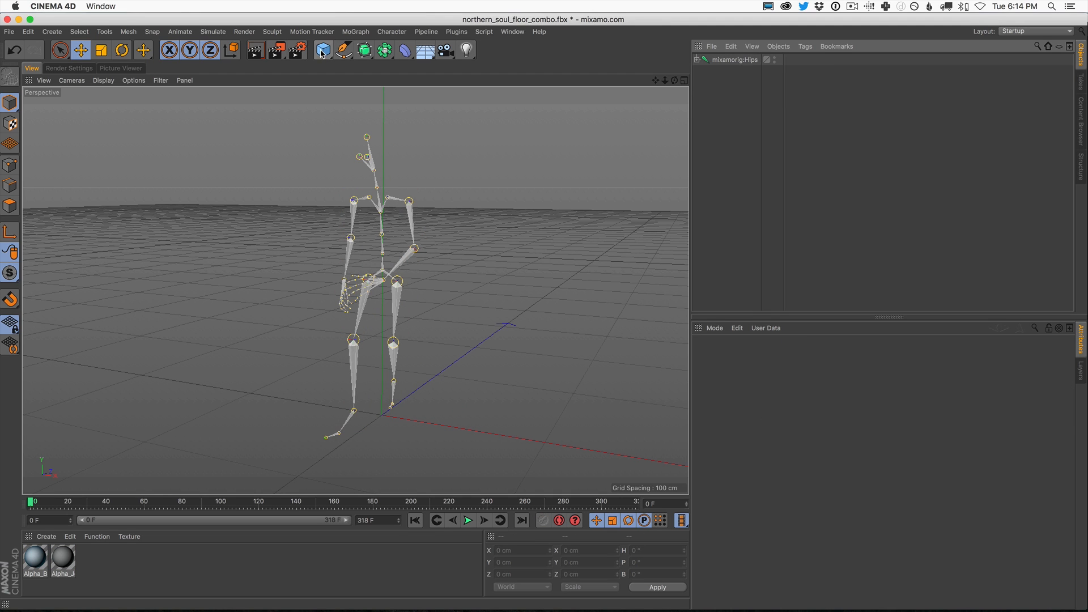
Add a Figure primitive to the scene and make it editable.
drag(322, 54, 493, 127)
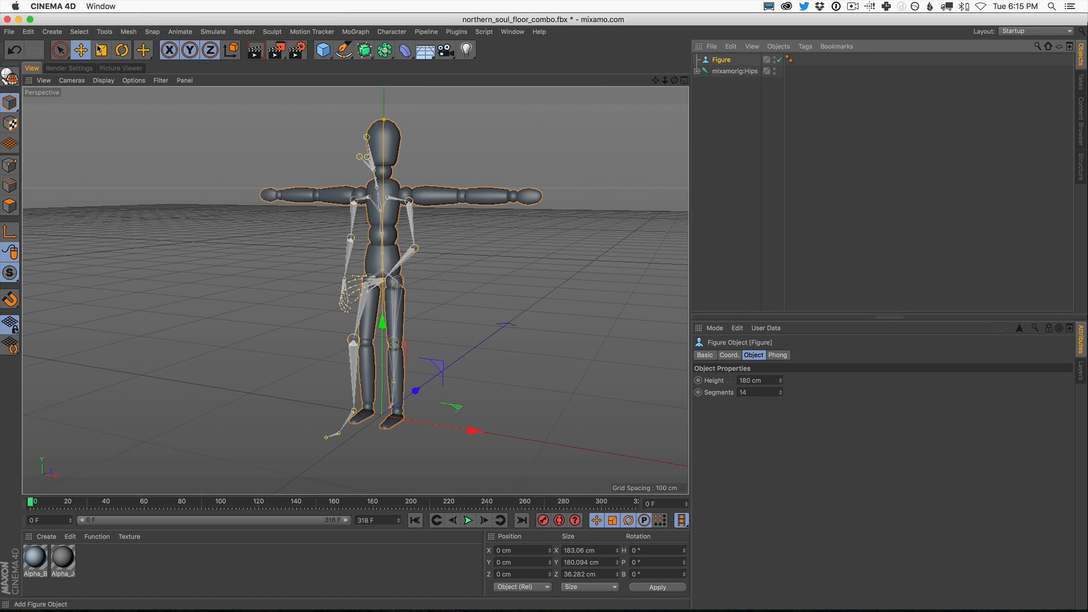
click(697, 71)
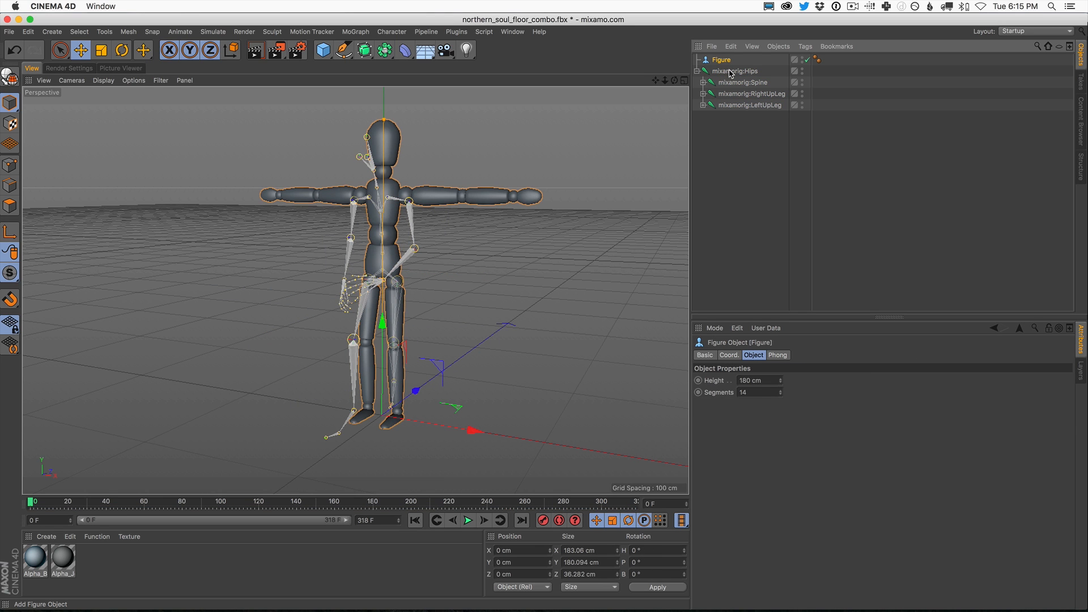
key(c)
click(697, 61)
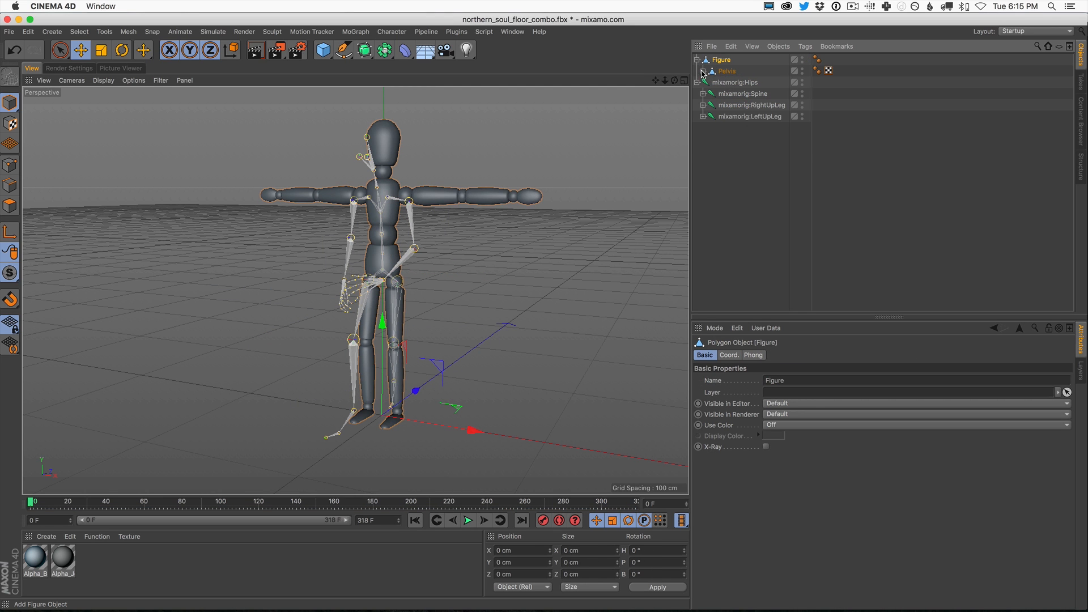
Move the Figure's Pelvis to about -0.78 cm in X to line it up with the skeleton's hips.
click(703, 72)
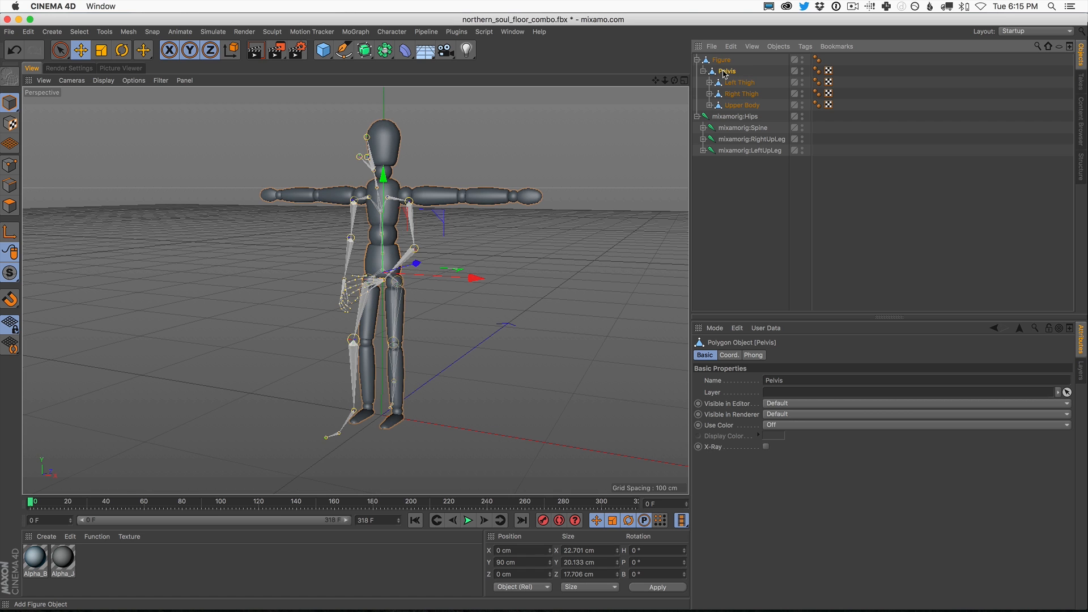
mouse_move(475, 277)
mouse_down()
mouse_move(441, 277)
mouse_move(471, 275)
mouse_move(474, 293)
mouse_up()
alt+right_drag(474, 293, 464, 241)
alt+middle_drag(465, 241, 400, 279)
alt+middle_drag(390, 237, 400, 293)
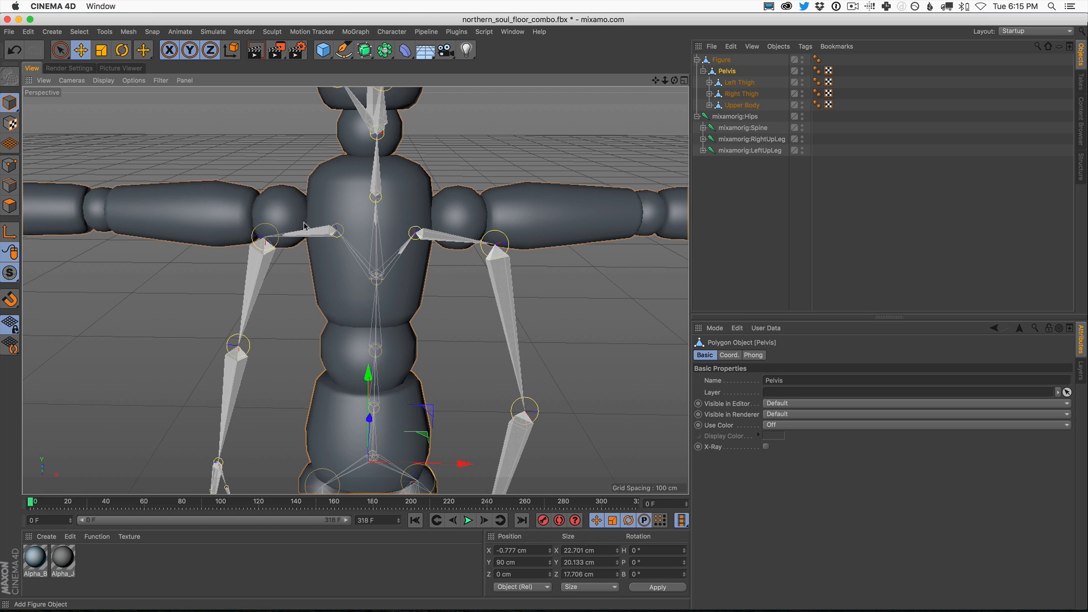
alt+drag(543, 353, 528, 316)
alt+right_drag(440, 309, 417, 356)
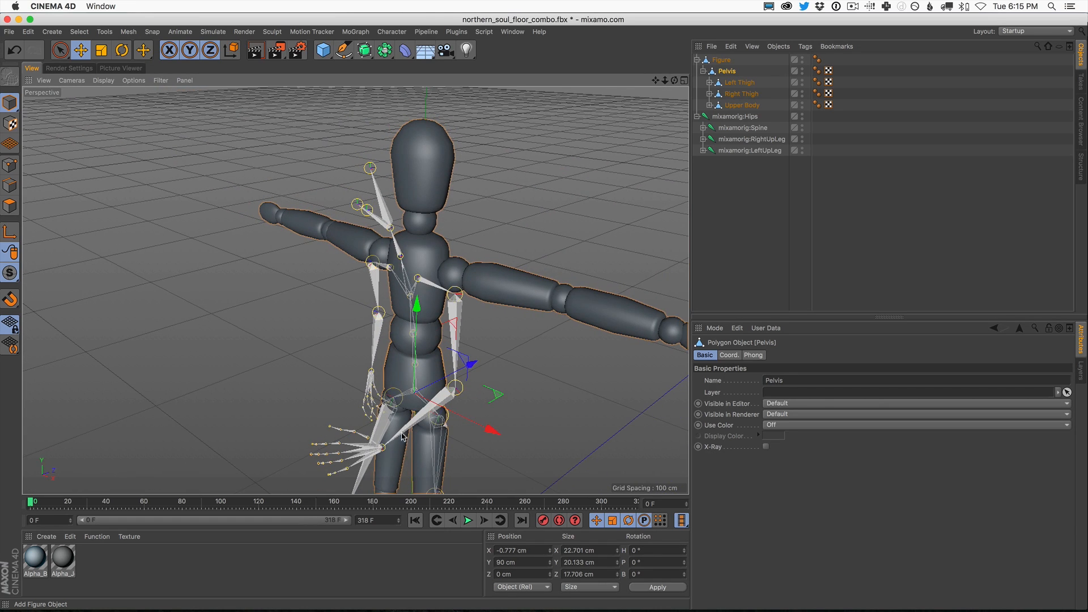
Rotate the Figure's Left Thigh to about H 1.3°, P 19.9°, B -3.2° to follow the skeleton's left upper leg.
click(735, 84)
alt+middle_drag(513, 317, 485, 107)
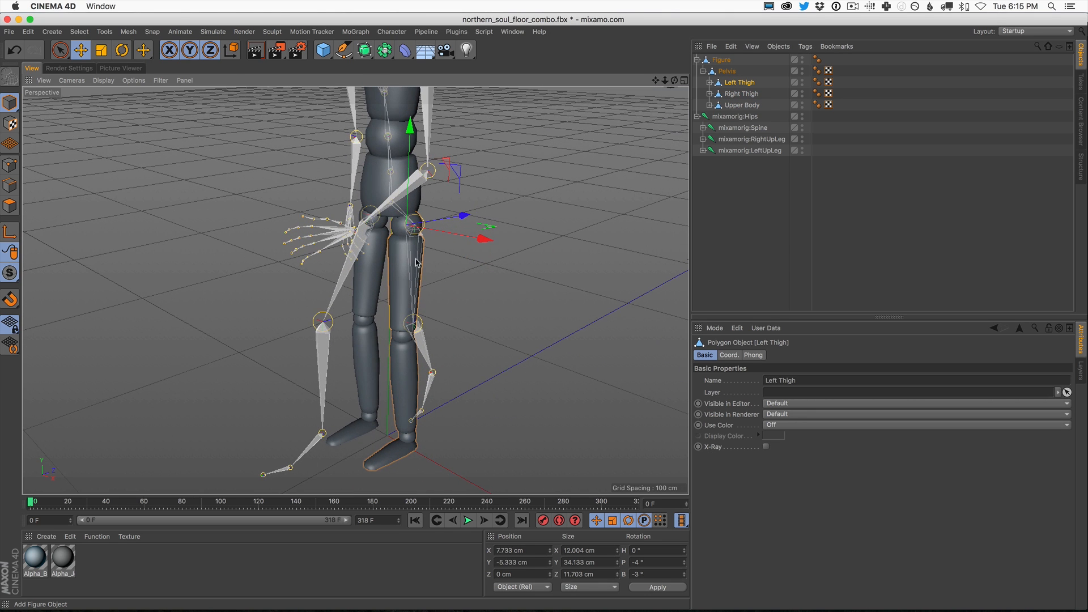
click(121, 50)
drag(369, 256, 264, 298)
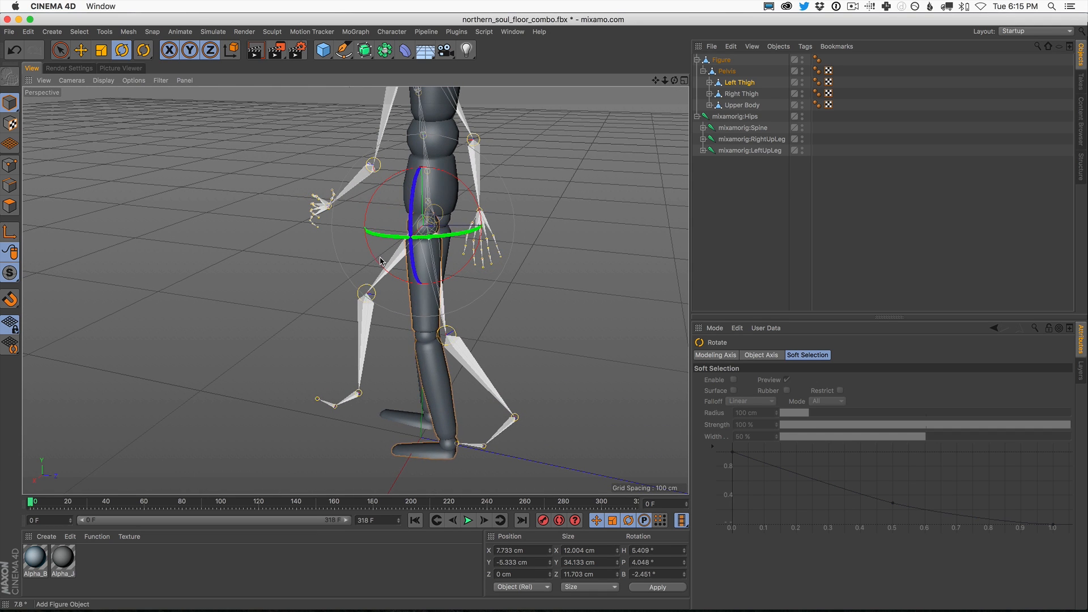
alt+drag(391, 246, 416, 234)
drag(469, 205, 465, 187)
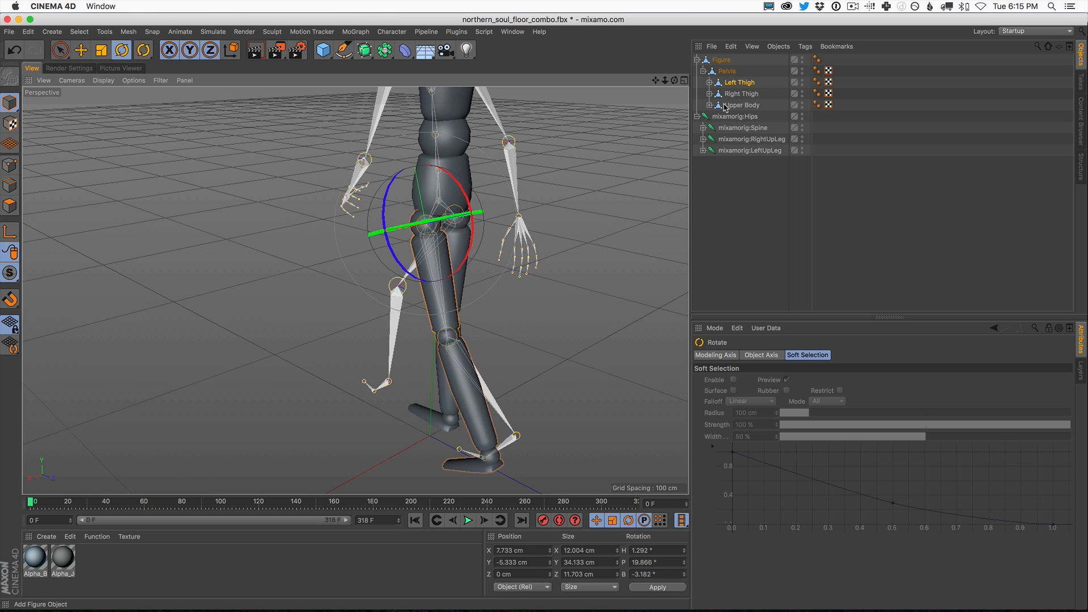
Rotate the Left Shin to about H -1°, P 27.1°, B 14.8° toward the skeleton's left lower leg.
click(709, 82)
click(740, 94)
drag(492, 317, 477, 301)
drag(477, 302, 468, 364)
drag(554, 359, 616, 315)
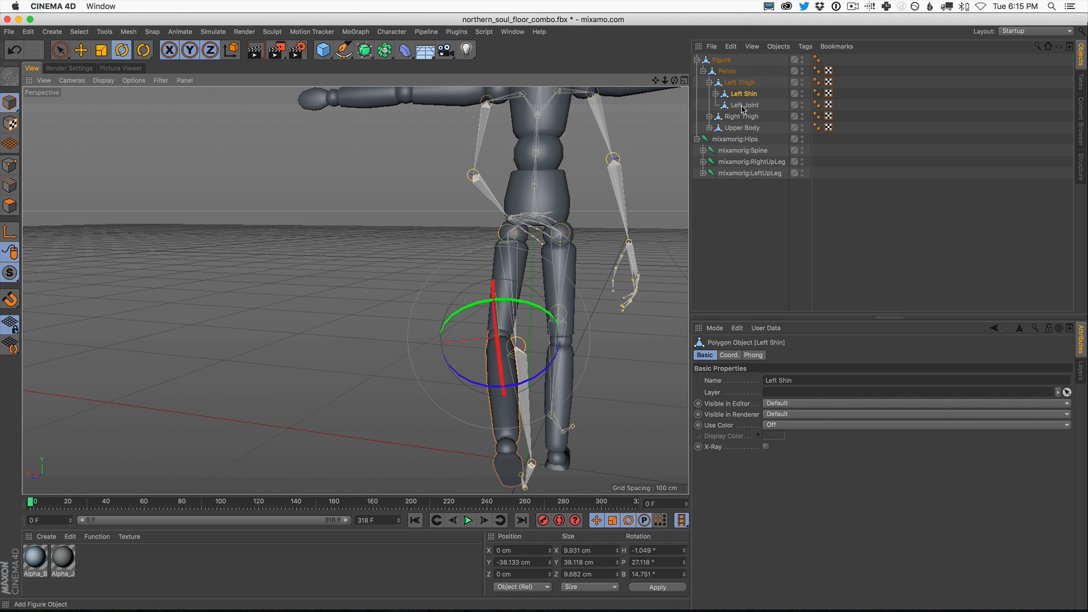
Swing the Left Thigh sideways onto its bone and rotate the Left Shin to about H 0.9°, P 16.8°, B 9.4°.
click(740, 83)
drag(558, 268, 544, 284)
click(743, 94)
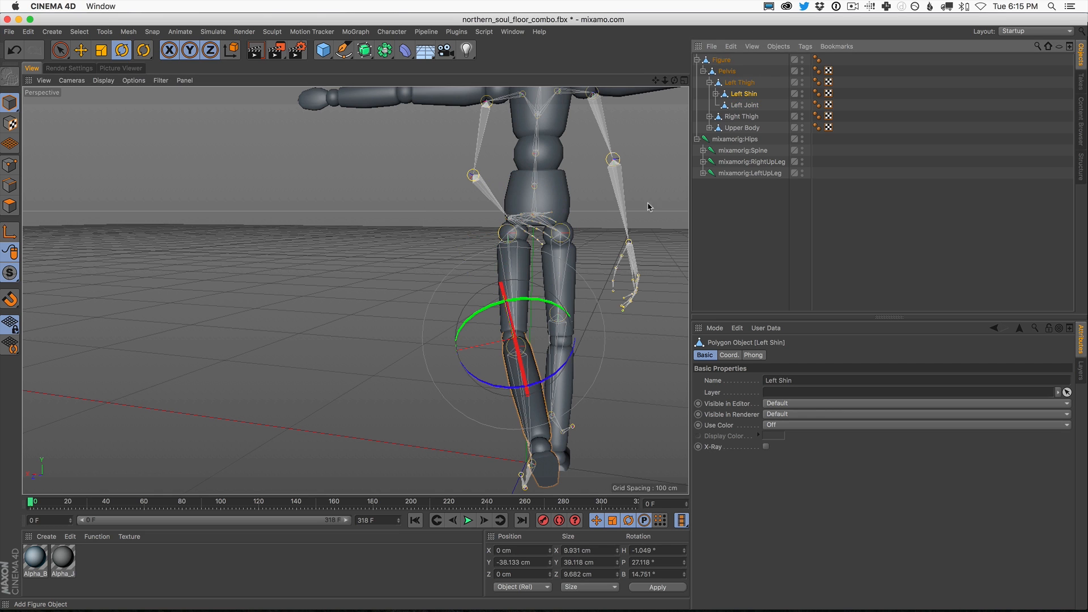
drag(556, 372, 552, 380)
alt+drag(553, 379, 678, 338)
drag(468, 314, 555, 306)
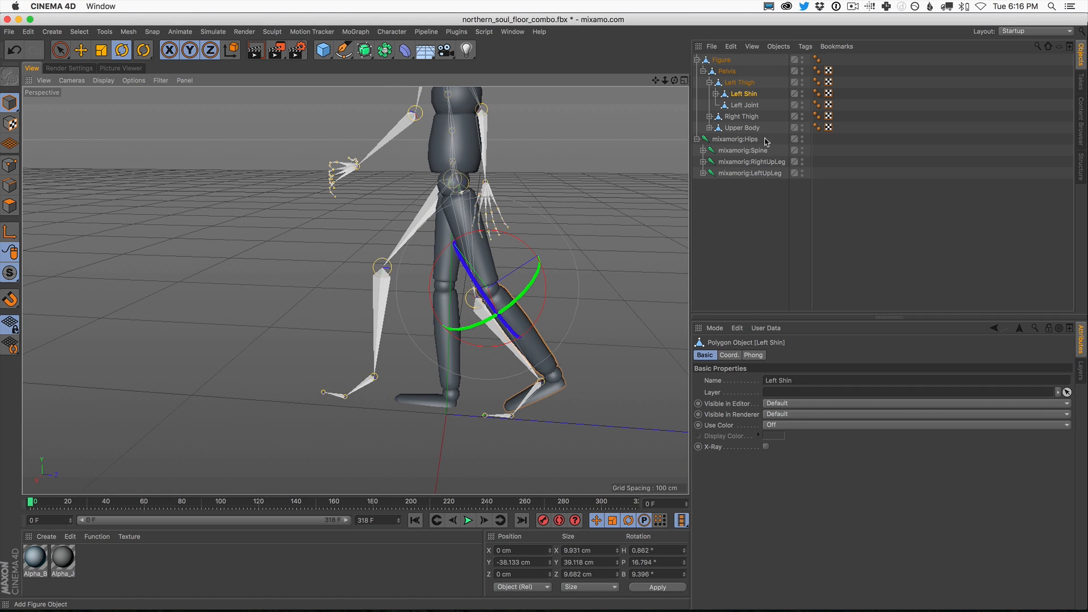
Refine the Left Thigh's angle and rotate the Left Shin to about H 0.1°, P 21°, B 9.6° over the left leg bones.
click(743, 83)
drag(510, 198, 547, 192)
click(741, 94)
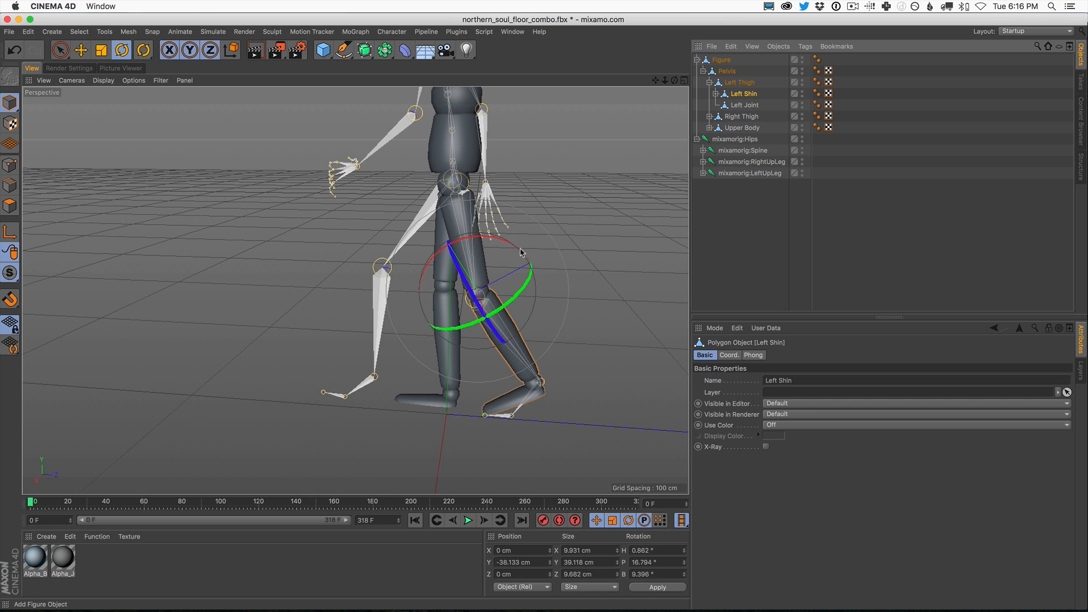
drag(486, 240, 709, 242)
alt+drag(587, 242, 629, 292)
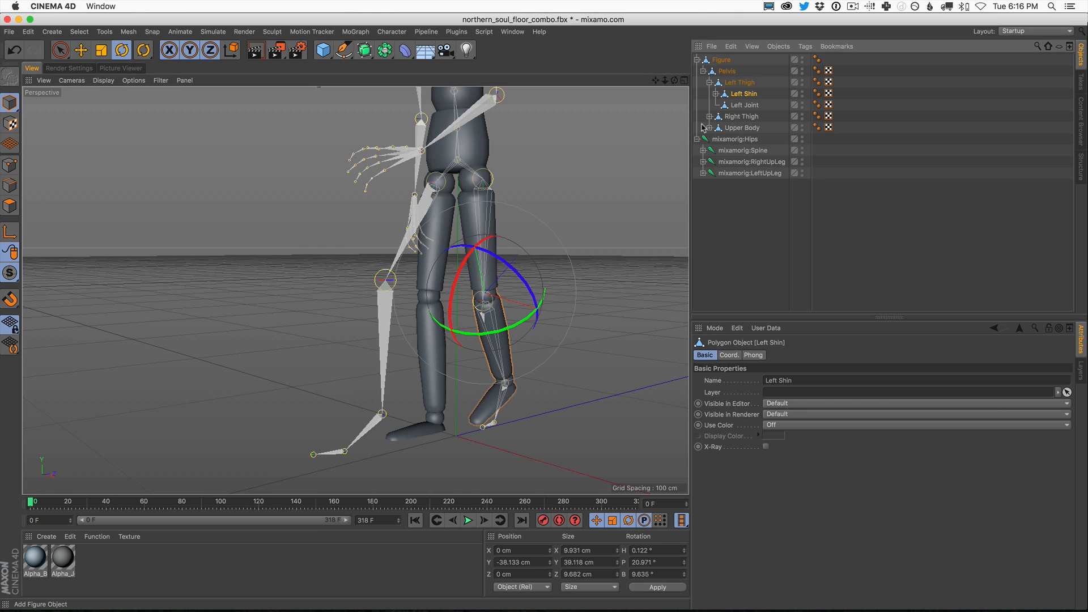
Rotate the Right Thigh to about H 1.8°, P -34.2°, B 0.2° to match the skeleton's right upper leg.
click(735, 85)
click(734, 117)
drag(403, 150, 403, 189)
drag(377, 226, 384, 225)
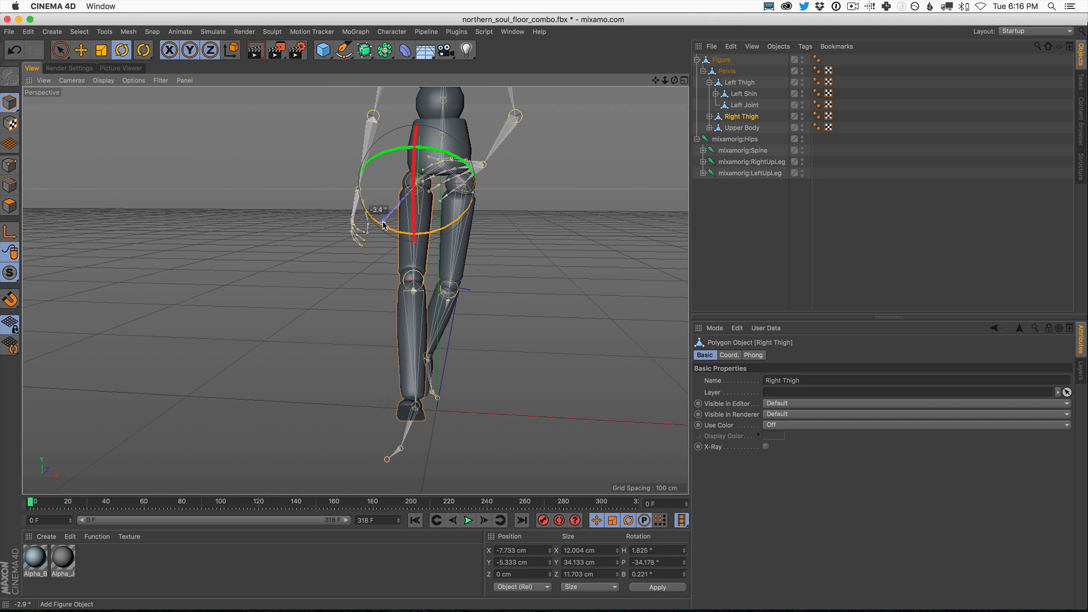
Rotate the Right Shin to about P 25° and the Right Foot to about P 21.2° to follow the skeleton's right leg.
click(710, 116)
click(739, 129)
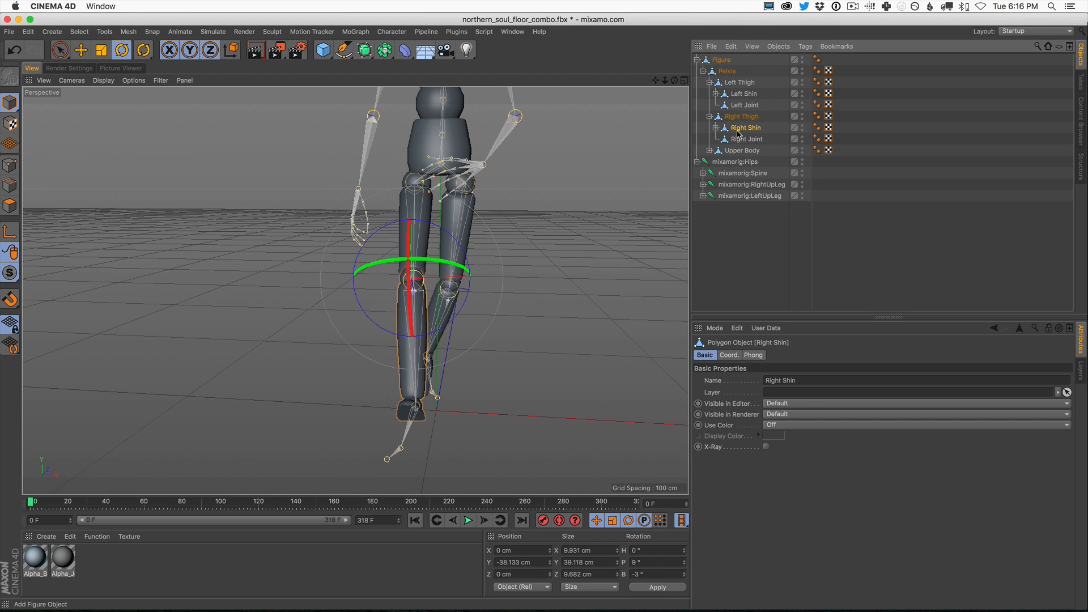
click(717, 127)
alt+drag(522, 202, 601, 293)
mouse_move(440, 238)
mouse_down()
mouse_move(389, 219)
mouse_move(440, 235)
mouse_up()
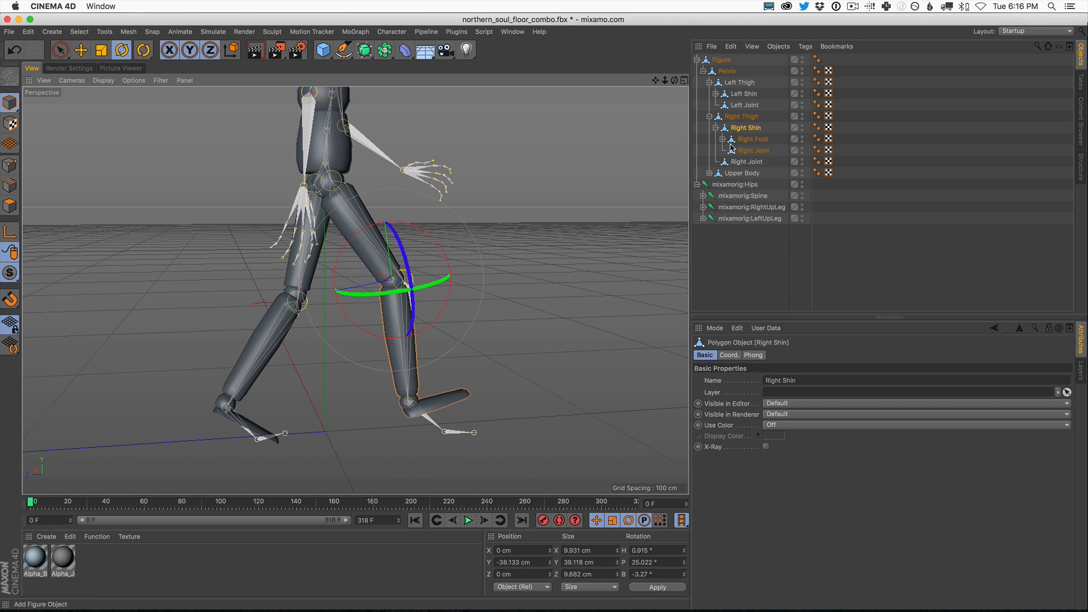
click(741, 141)
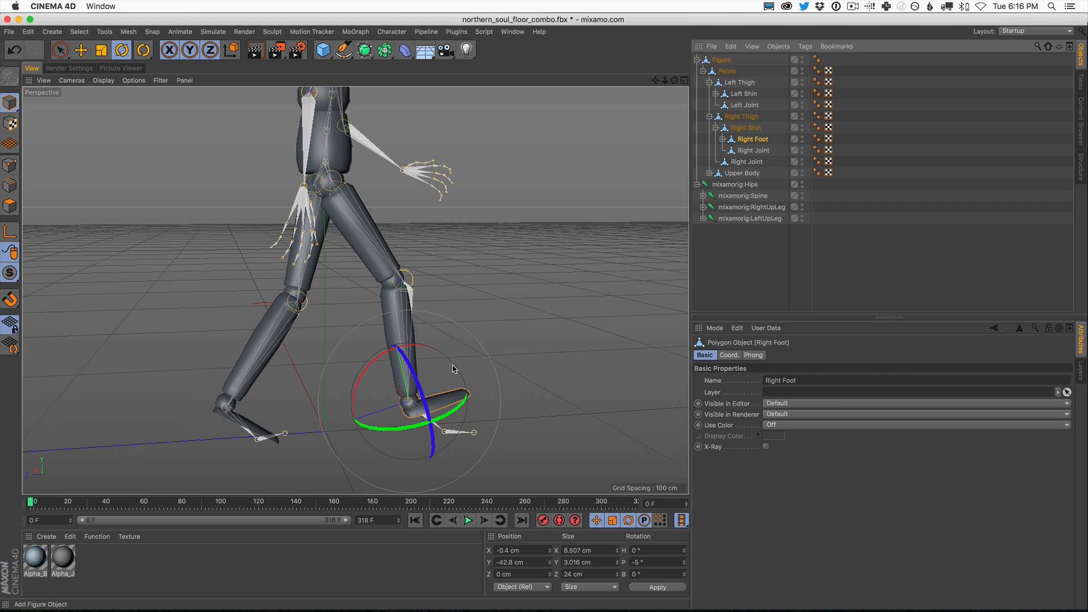
drag(365, 371, 497, 272)
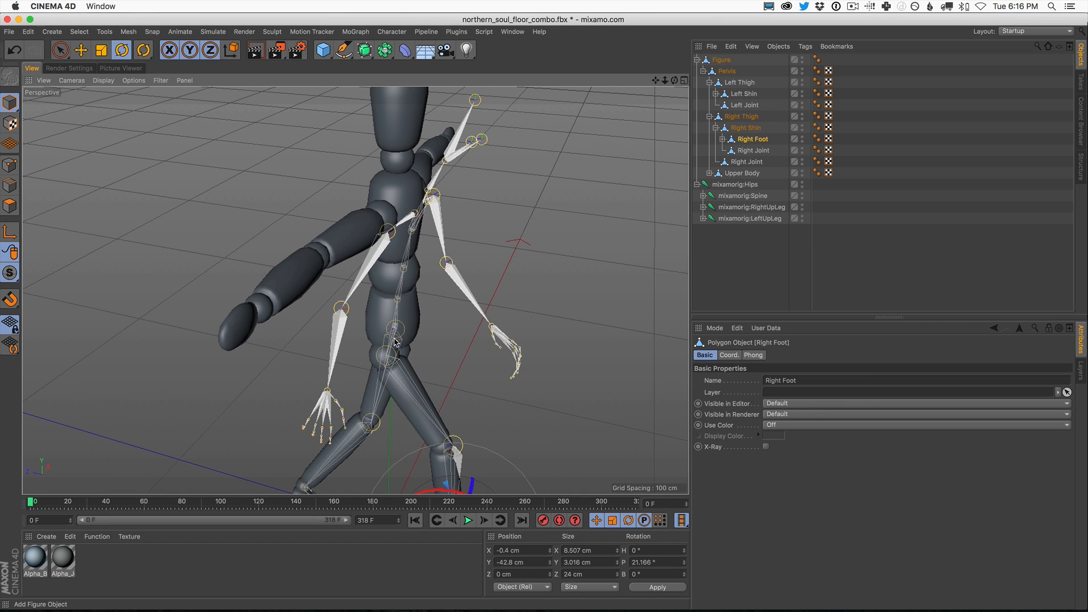
Tilt the Pelvis to a pitch of about 10.6° so the torso leans along the skeleton's spine.
click(729, 71)
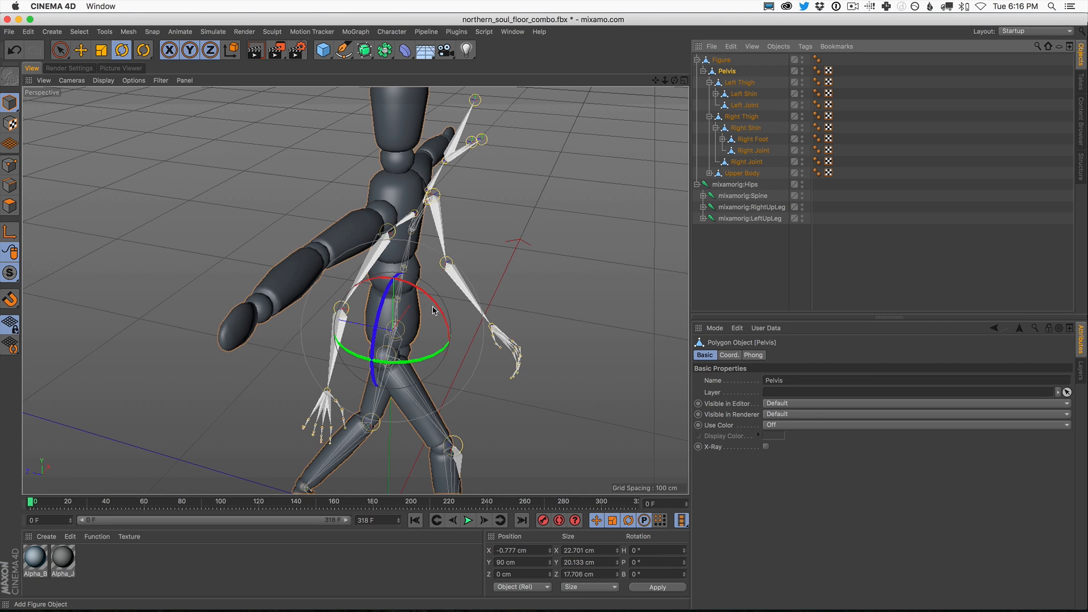
drag(435, 303, 460, 305)
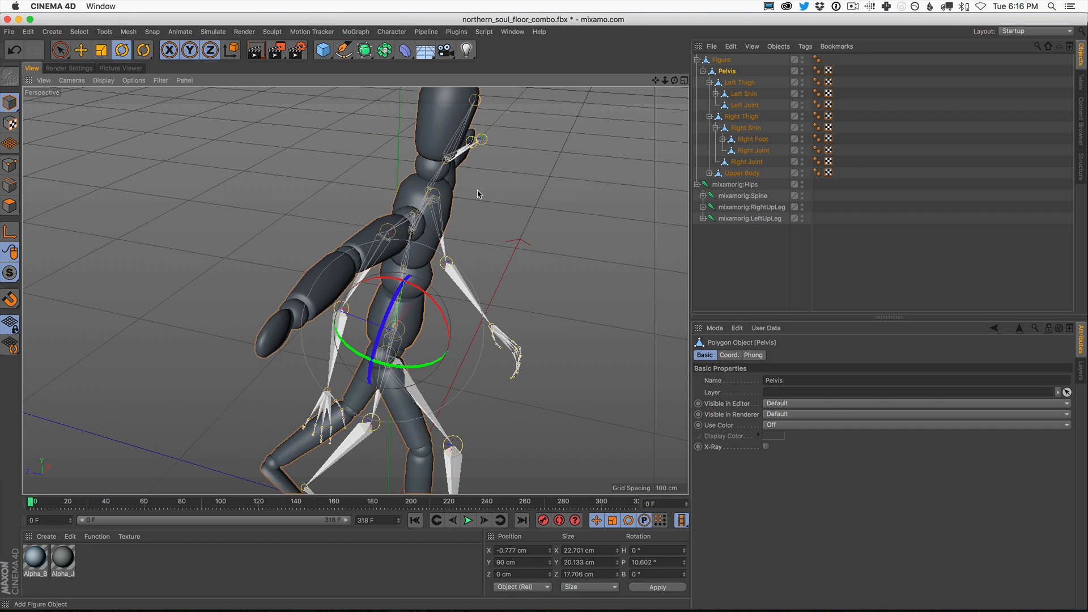
click(702, 72)
alt+drag(604, 188, 504, 265)
click(703, 70)
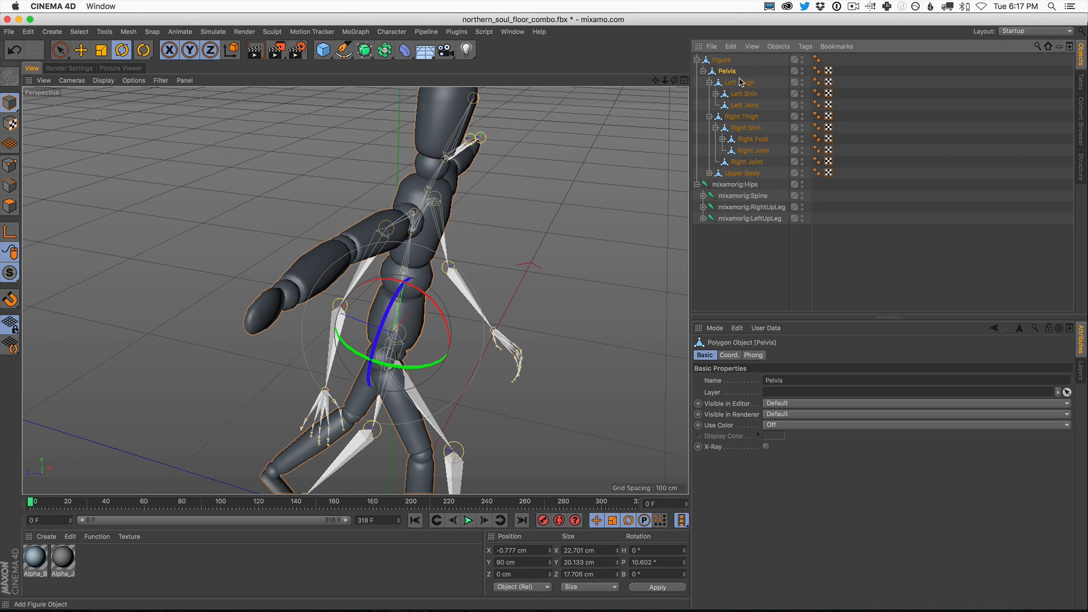
Realign the legs with the skeleton by rotating the Left Thigh, the Right Thigh to about P -49° and the Right Shin to about P 29.4°.
click(736, 83)
alt+drag(482, 227, 388, 188)
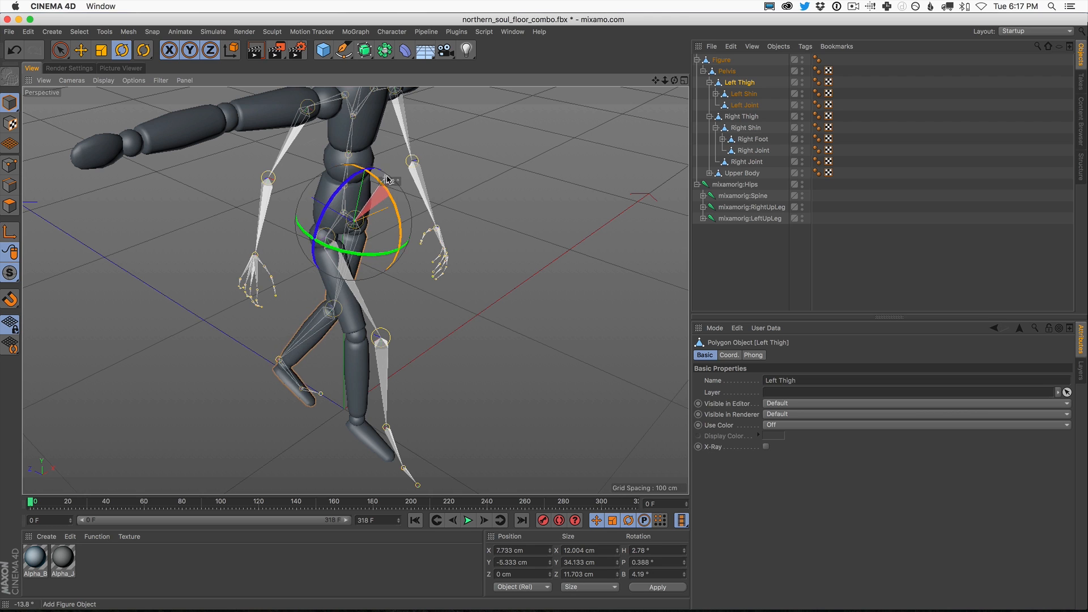
click(740, 117)
drag(352, 209, 368, 244)
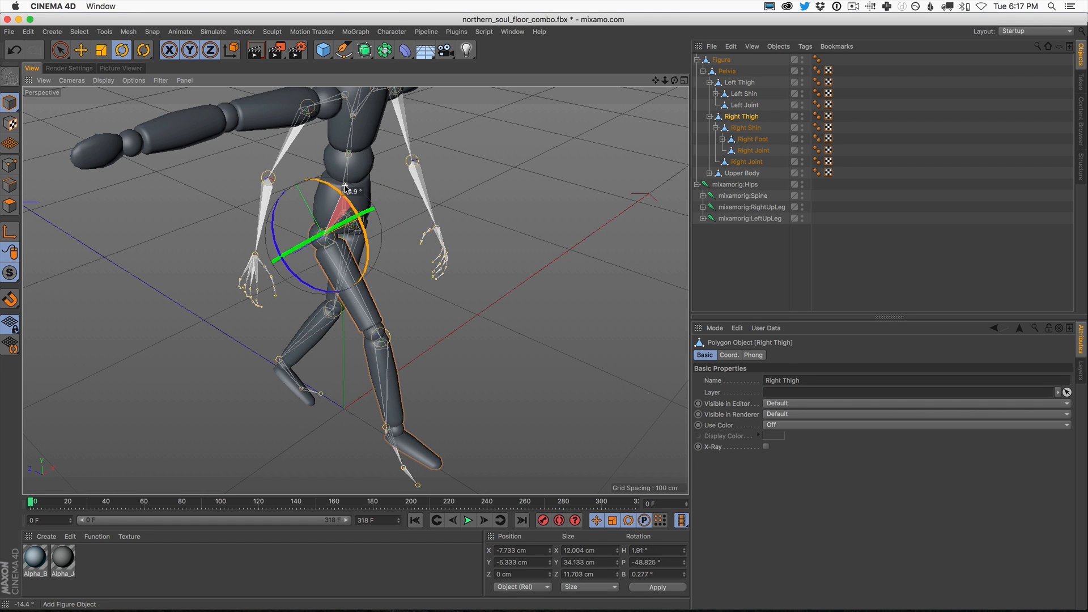
click(749, 129)
drag(411, 318, 492, 259)
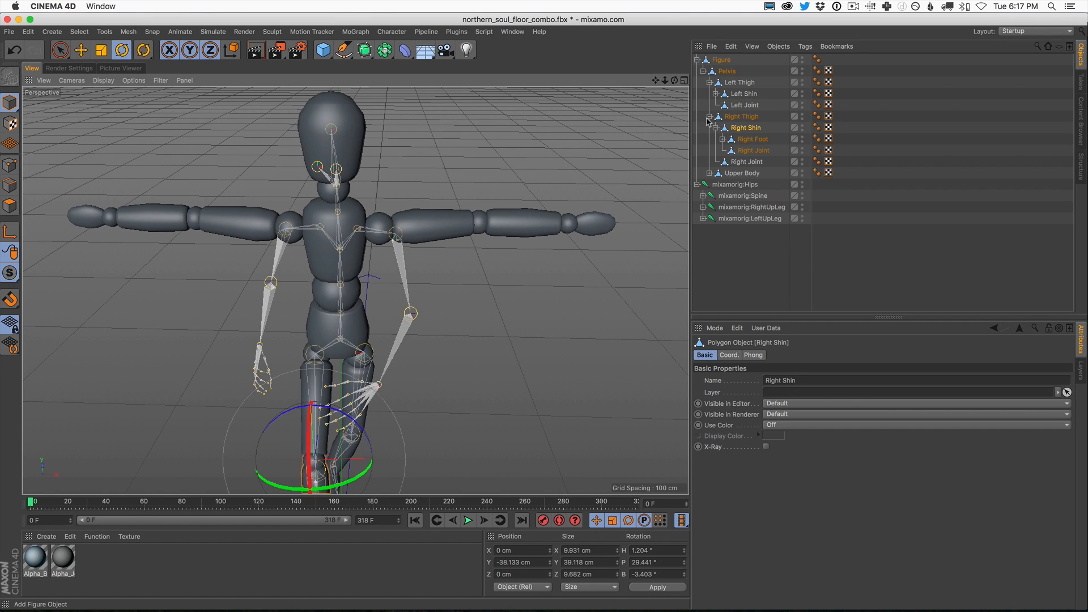
Rotate the Left Upper Arm under Upper Body down onto the skeleton's left upper arm bone.
click(709, 116)
click(709, 83)
click(709, 105)
click(743, 117)
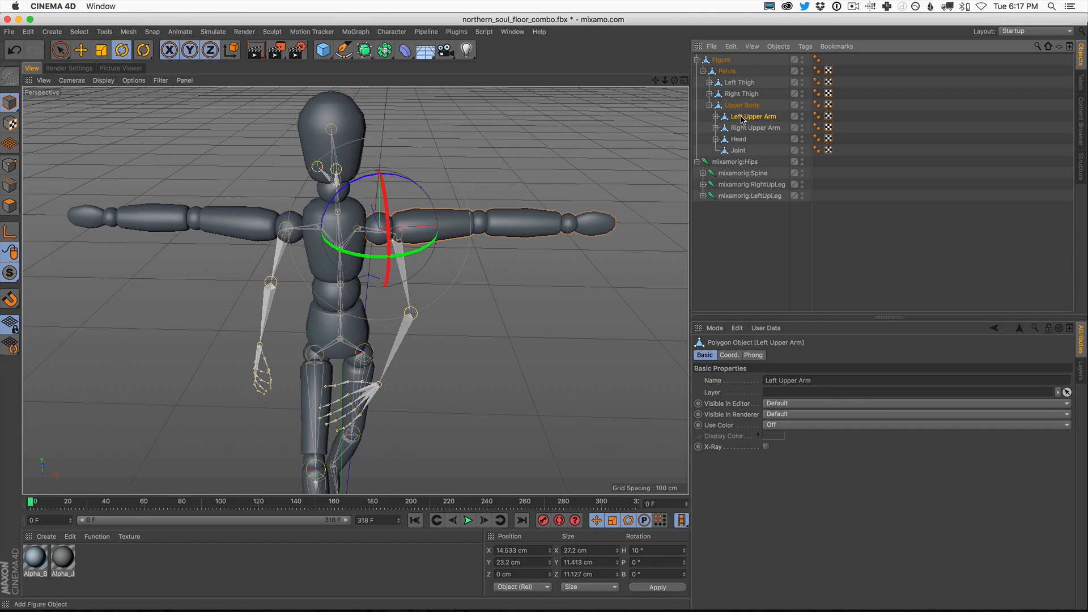
drag(418, 254, 398, 258)
drag(295, 286, 776, 116)
click(740, 129)
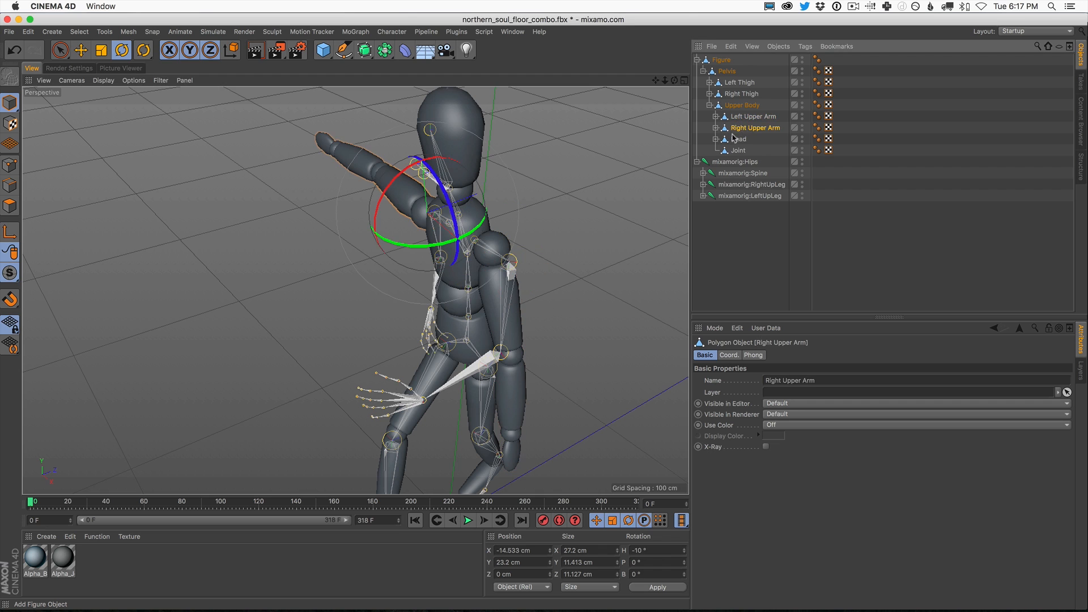
Bend the Left Lower Arm to about H -14.6°, P 36.4°, B -65° to match the skeleton's left forearm.
click(716, 117)
click(744, 130)
drag(487, 337, 574, 261)
drag(537, 292, 459, 344)
alt+drag(510, 315, 425, 313)
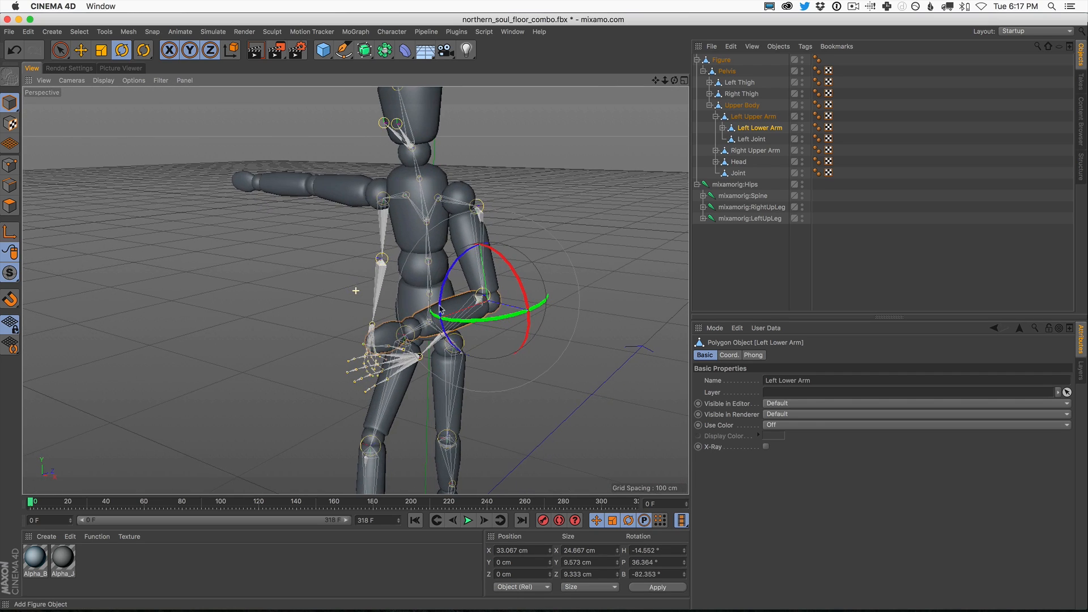
drag(445, 275, 448, 293)
alt+drag(448, 293, 676, 221)
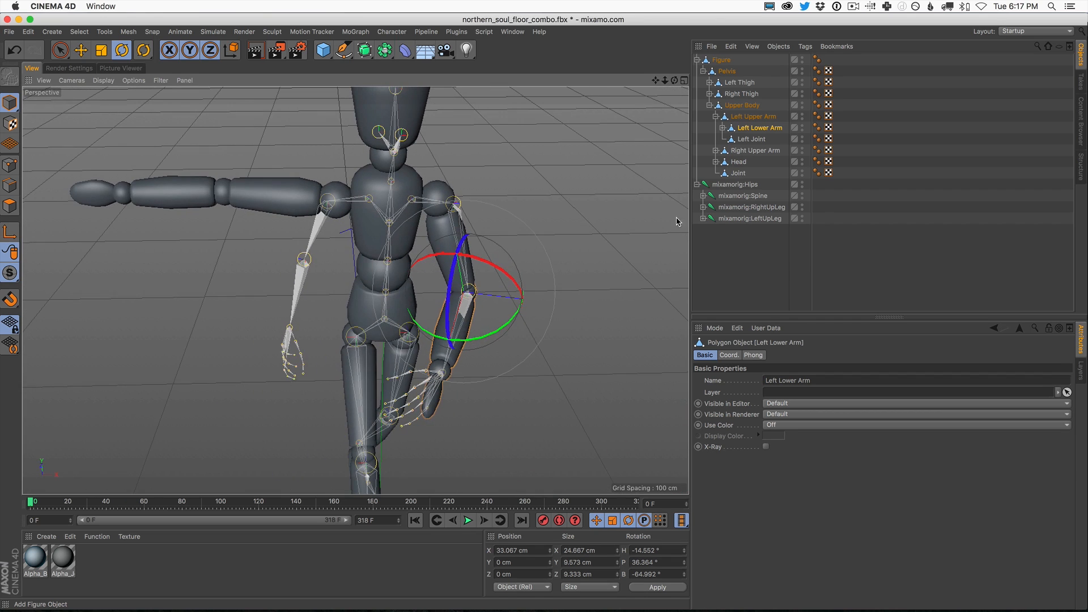
Rotate the Right Upper Arm to about H -18.1°, P 16.9°, B -64° to follow the skeleton's right upper arm.
click(709, 105)
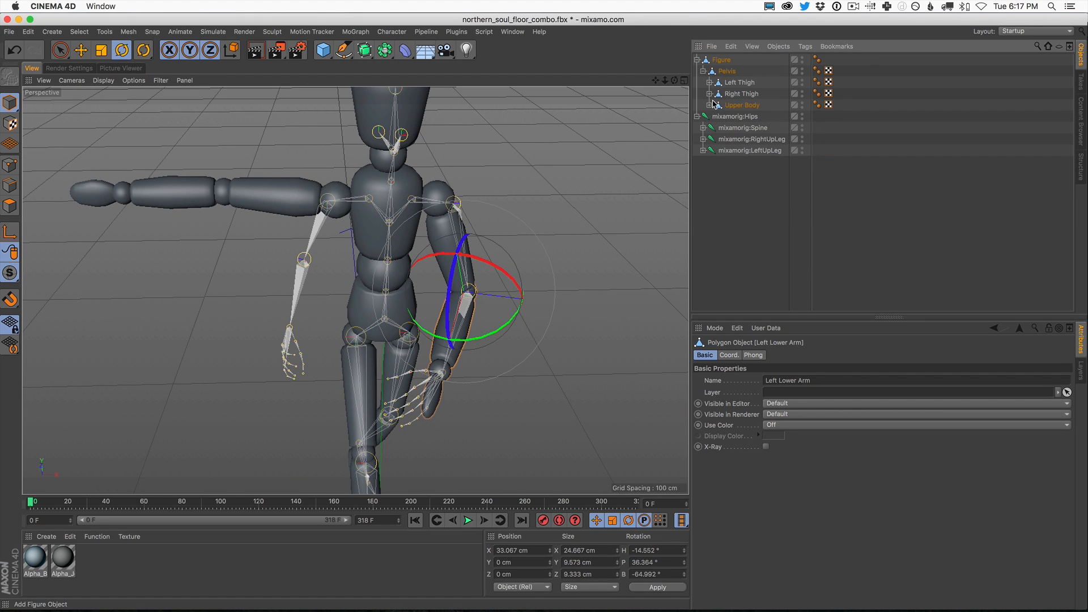
click(737, 94)
click(710, 105)
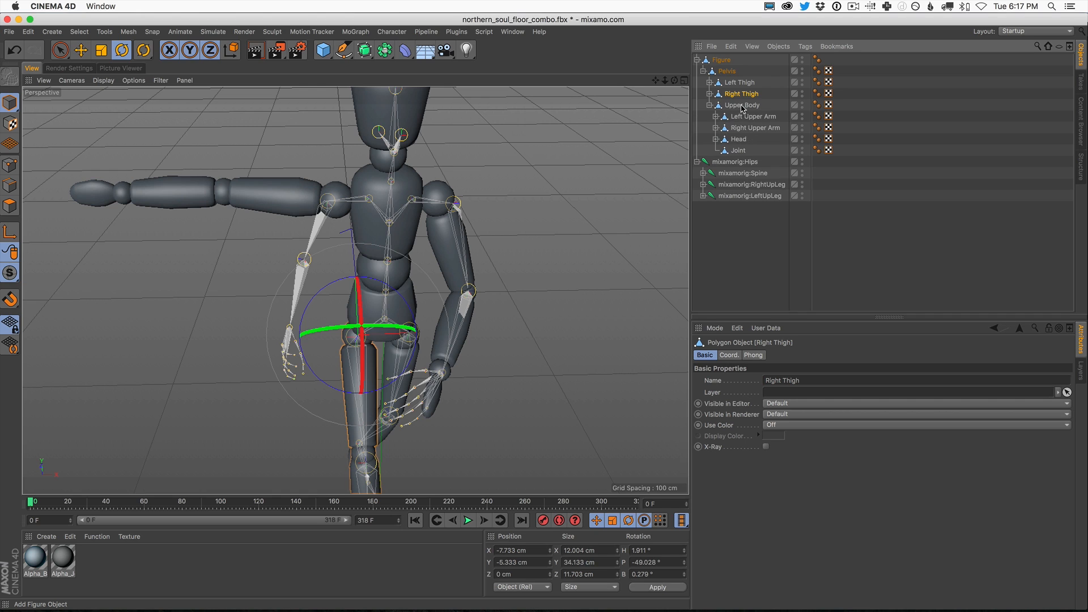
click(738, 128)
drag(306, 230, 525, 360)
key(super+z)
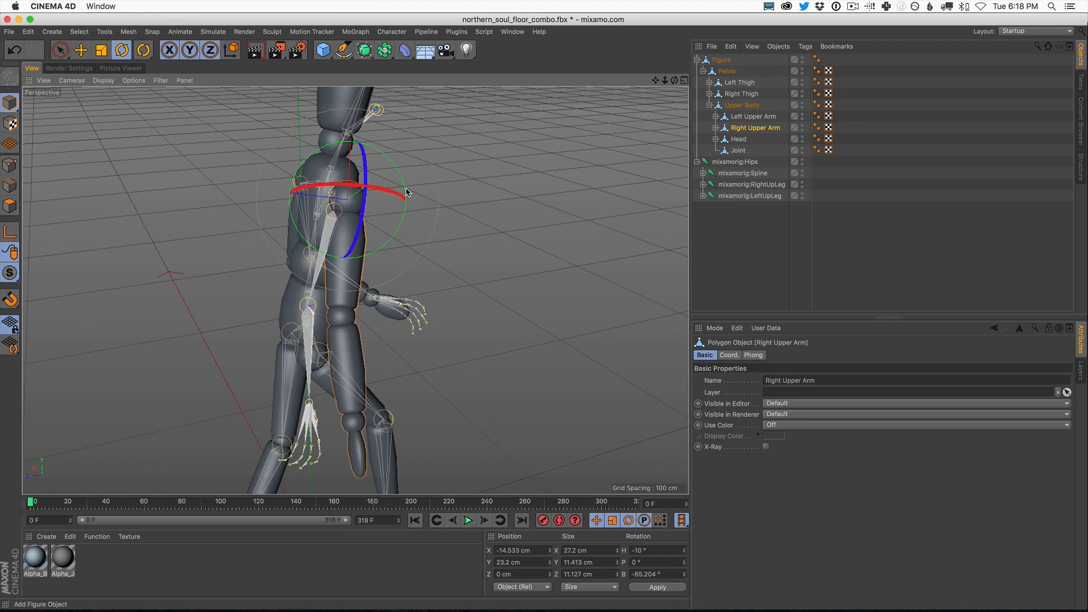
alt+drag(369, 198, 292, 167)
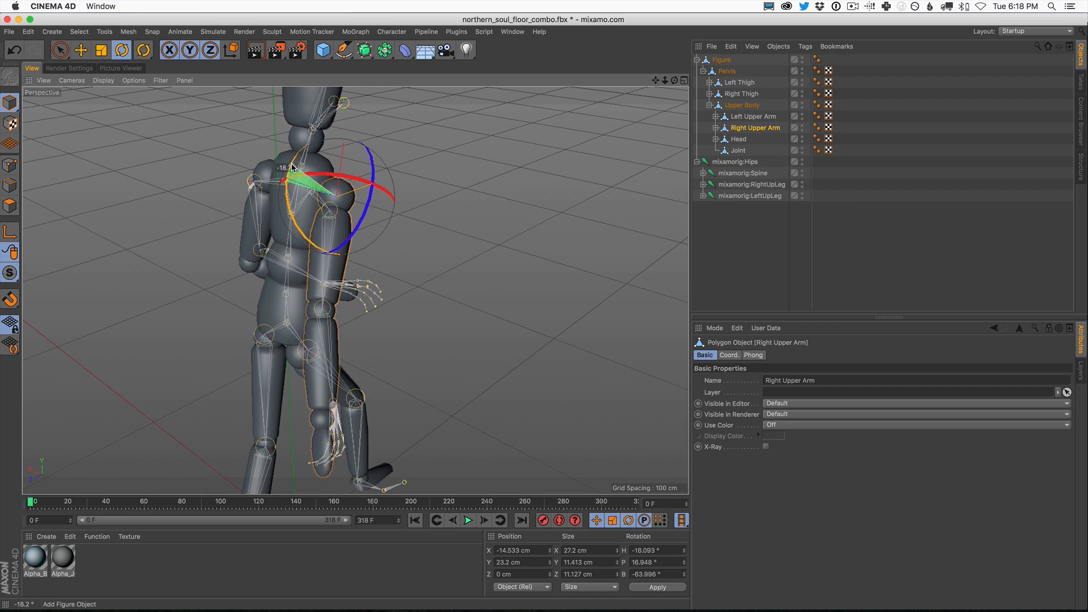
Rotate the Right Lower Arm to about H 28.8°, P -2.5°, B -16.9° to match the skeleton's right forearm.
click(716, 128)
click(748, 139)
drag(271, 300, 159, 395)
mouse_move(385, 283)
mouse_down()
mouse_move(412, 383)
mouse_move(535, 376)
mouse_move(373, 273)
mouse_up()
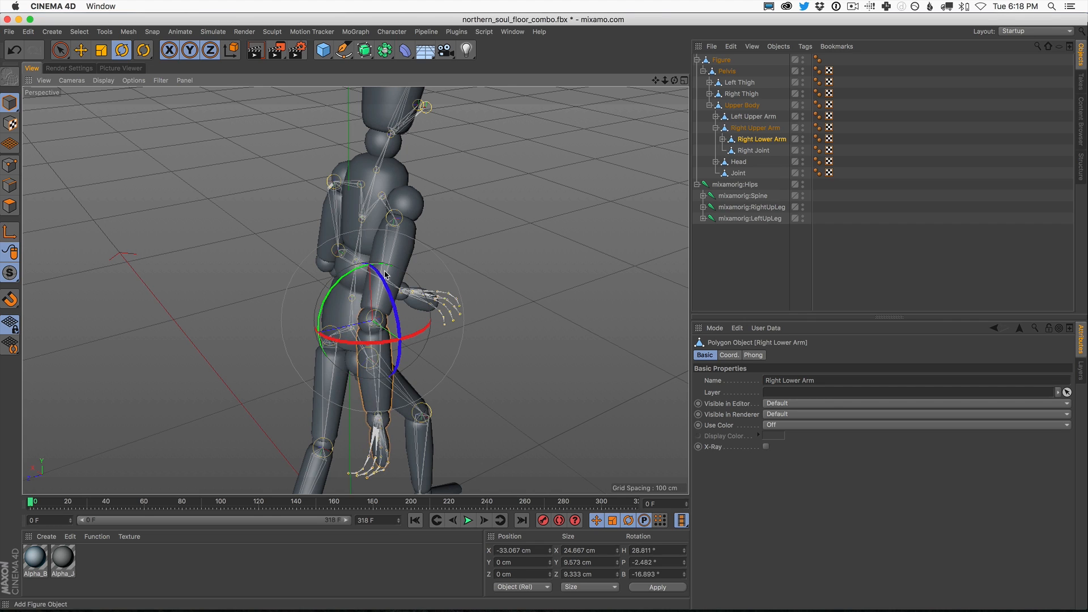
Check the Figure's fit against the skeleton in the front, top and perspective views.
click(685, 80)
alt+right_drag(523, 367, 615, 345)
alt+middle_drag(544, 388, 595, 386)
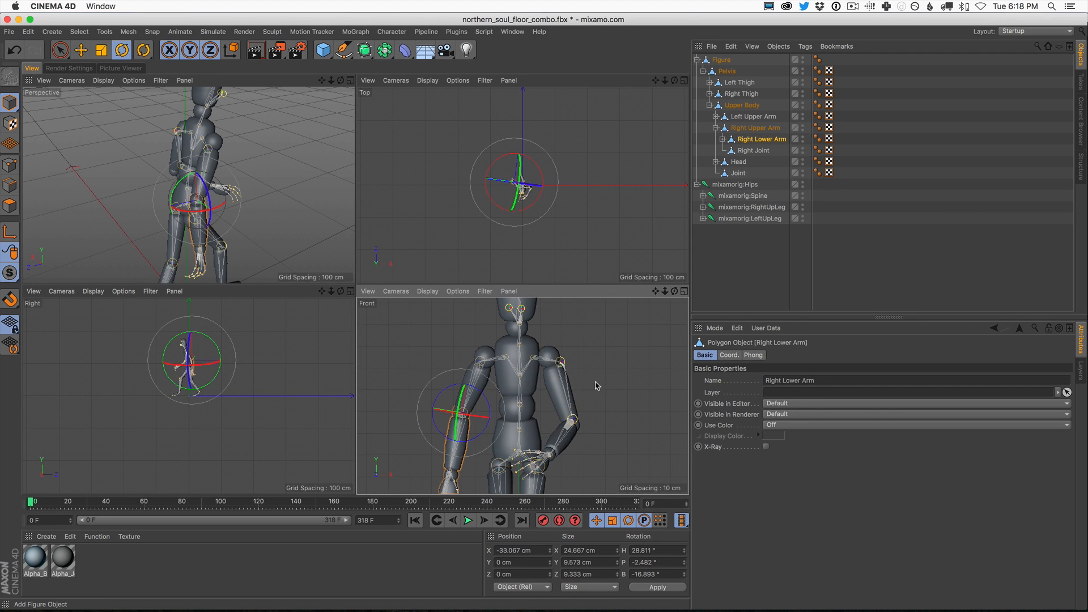
click(684, 81)
scroll(432, 263, up, 5)
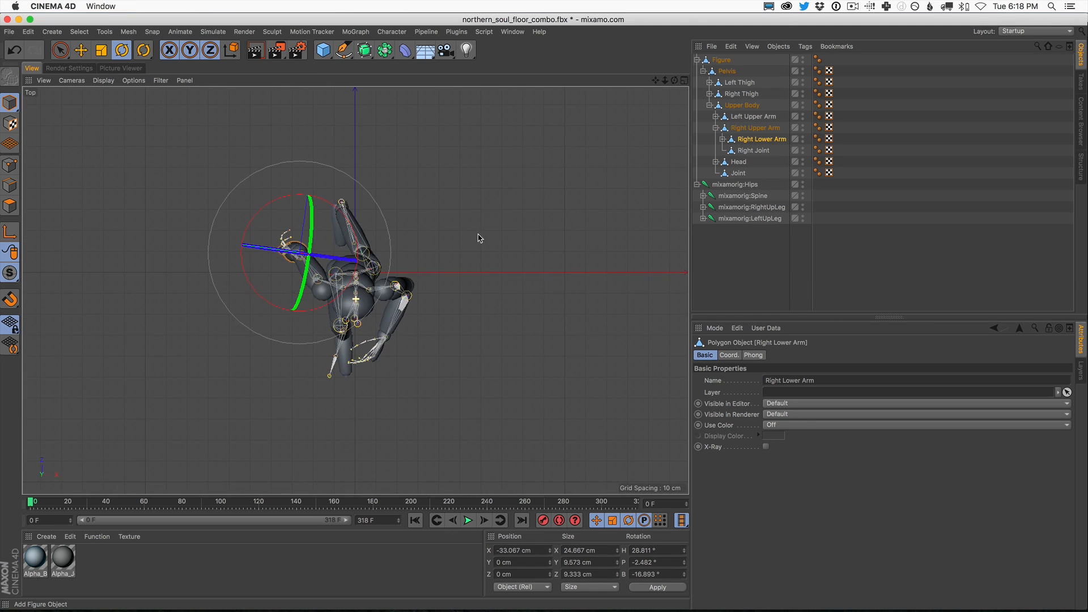
click(684, 81)
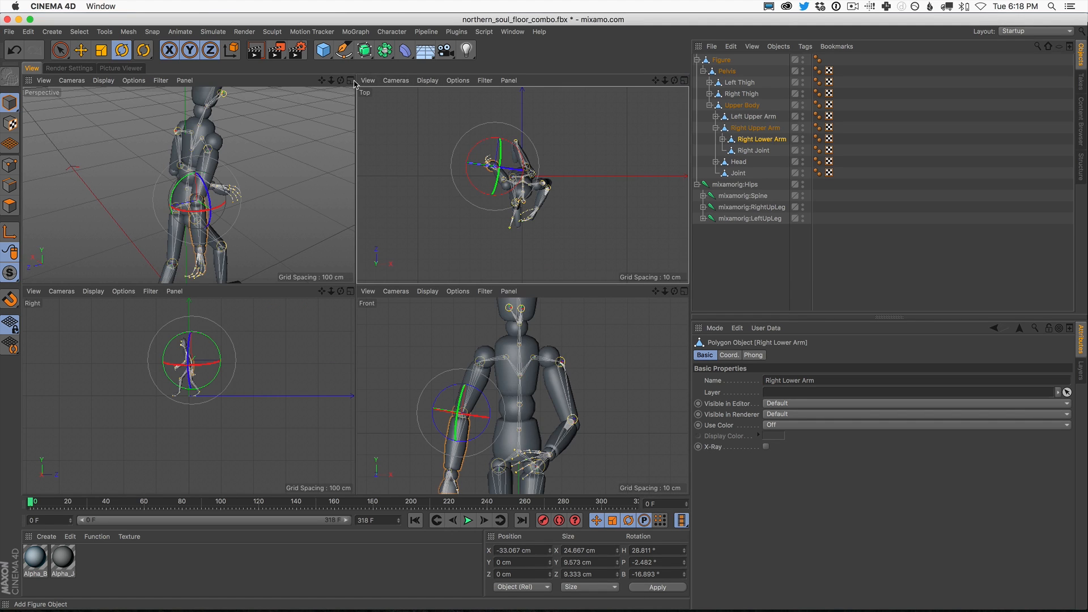
click(351, 81)
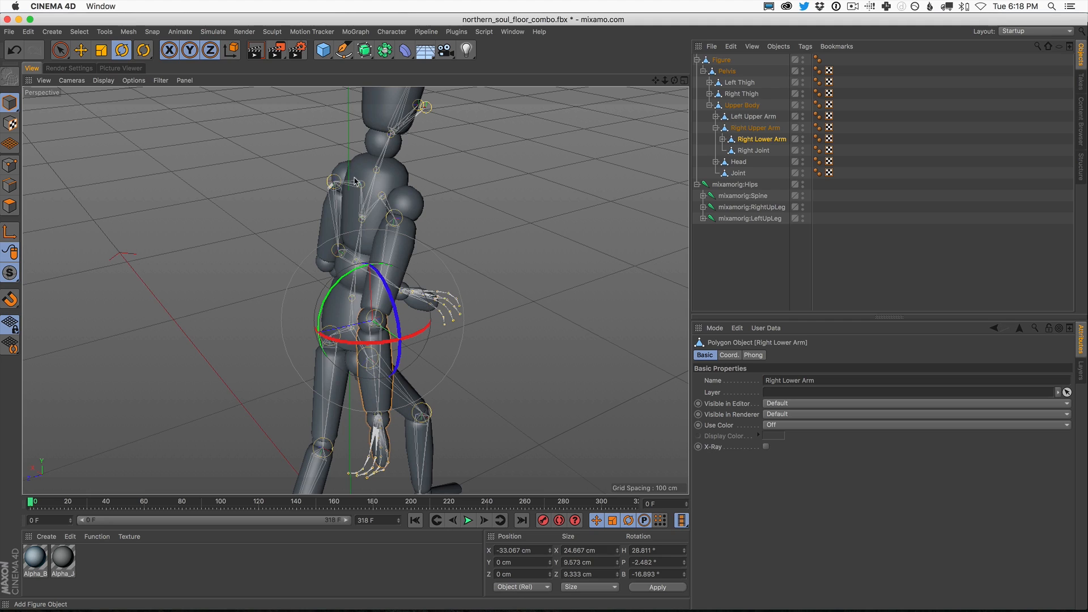
alt+drag(405, 286, 314, 259)
alt+drag(405, 261, 401, 253)
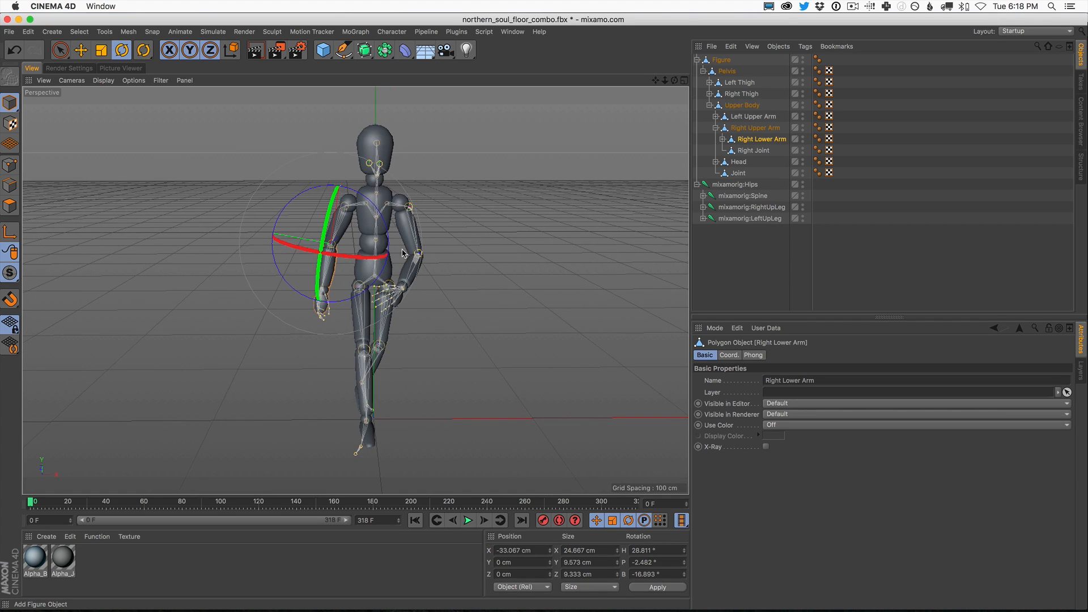
Connect the Figure and all its children into one new mesh object, keeping the original Figure hidden and its hierarchy collapsed.
click(698, 60)
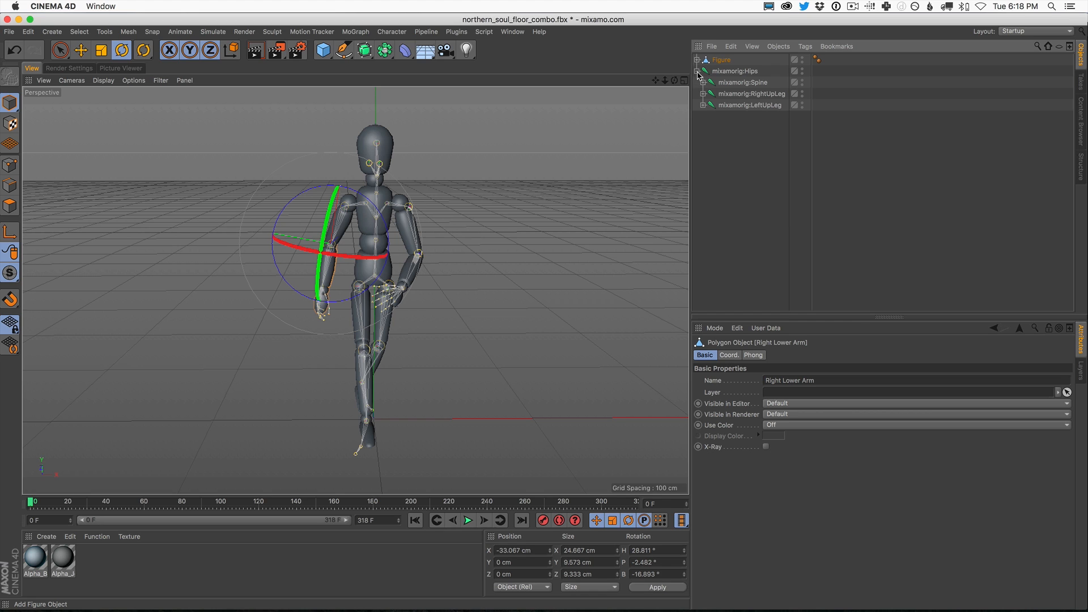
click(740, 72)
click(697, 60)
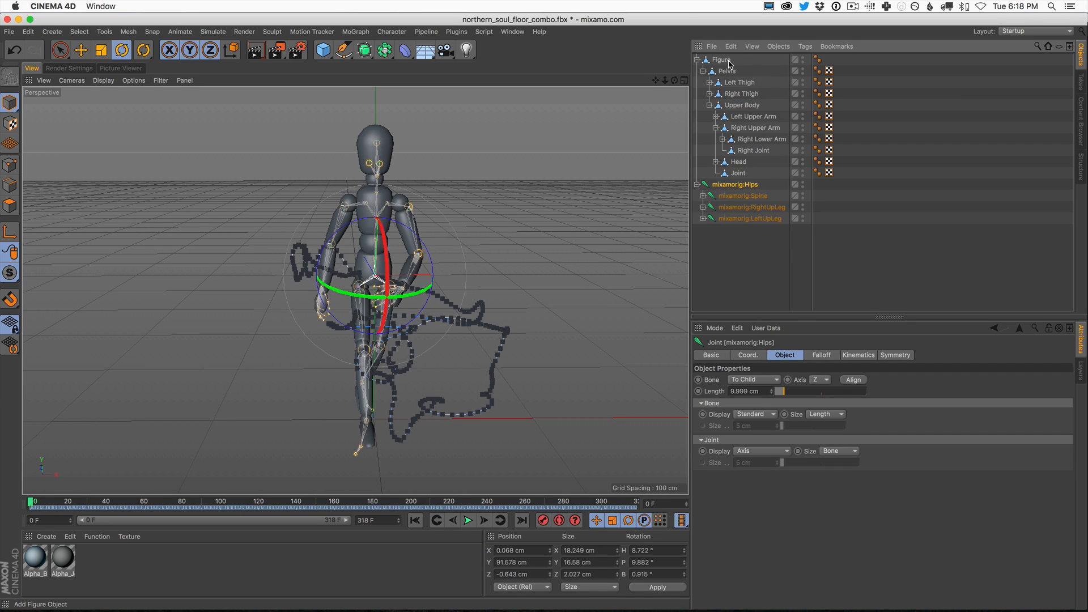
click(725, 64)
right_click(723, 62)
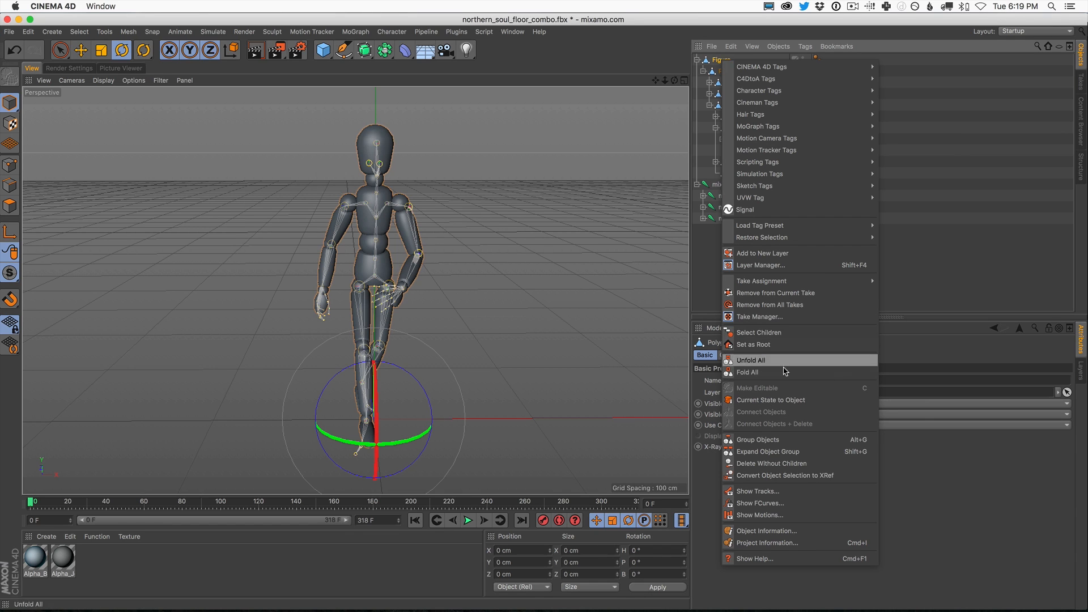
click(787, 336)
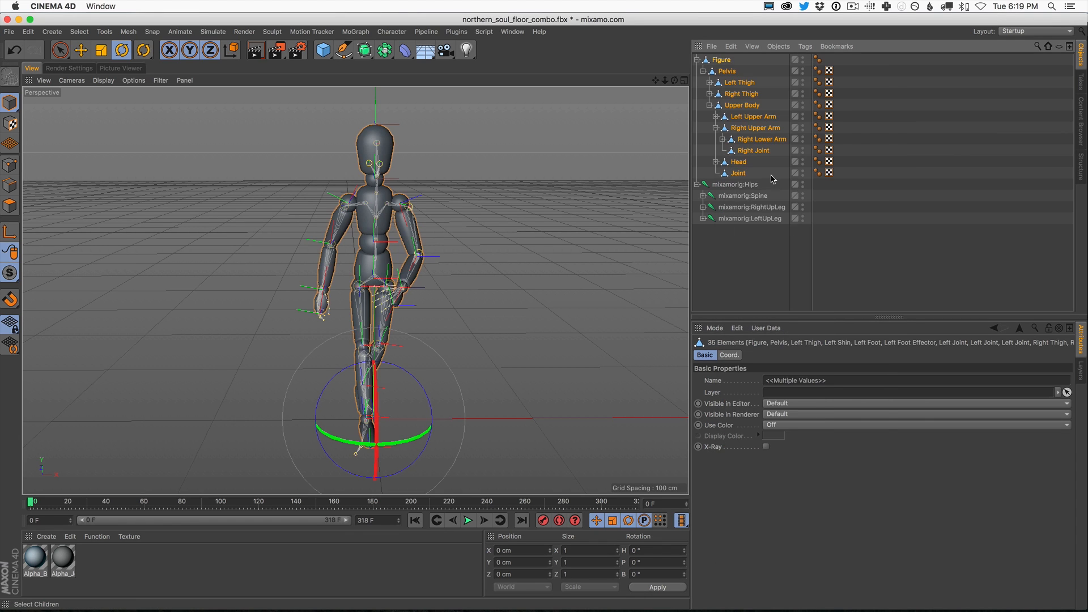
right_click(726, 61)
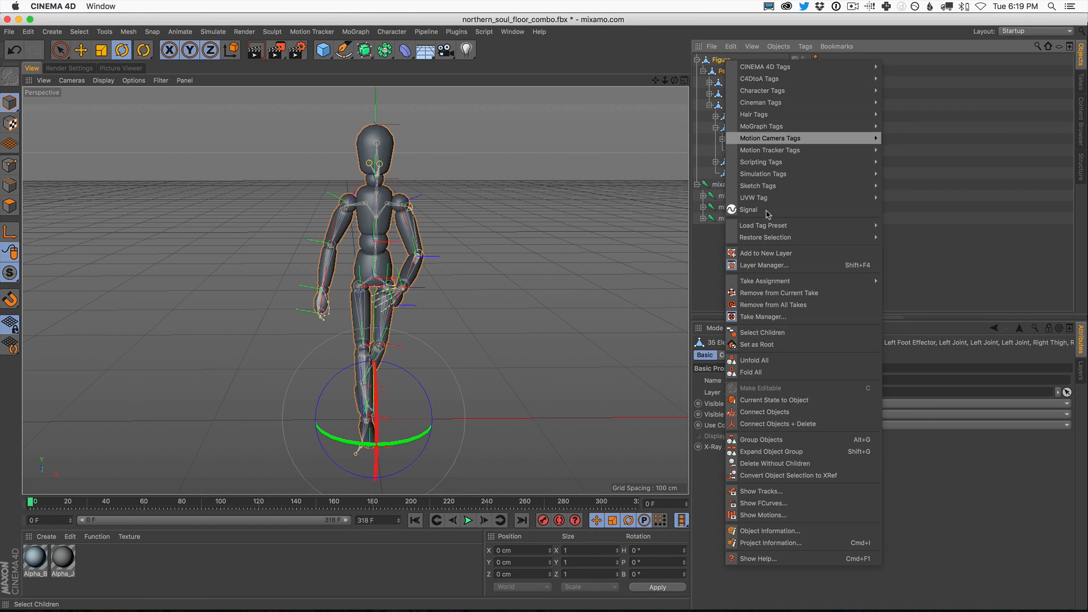
click(772, 417)
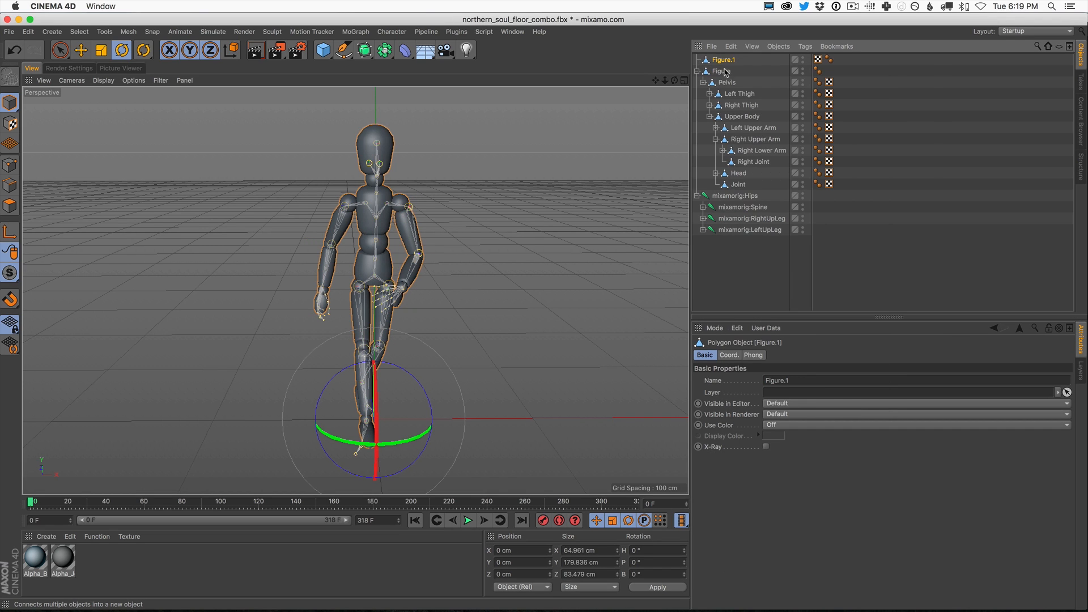
click(696, 71)
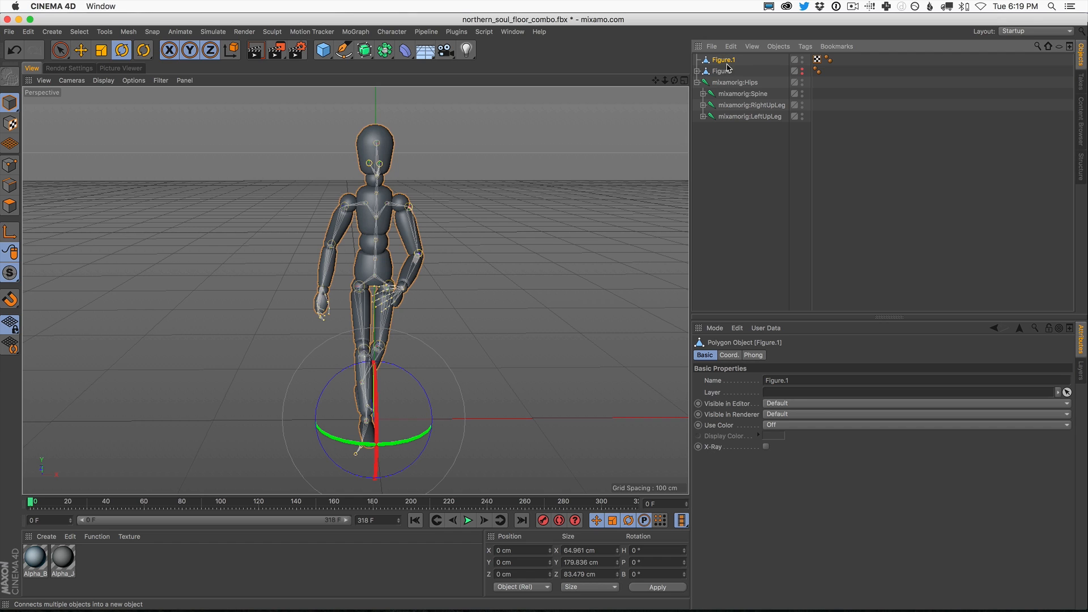
Bind the merged Figure.1 mesh to the mixamorig:Hips joint and all of its child joints.
click(726, 85)
right_click(726, 85)
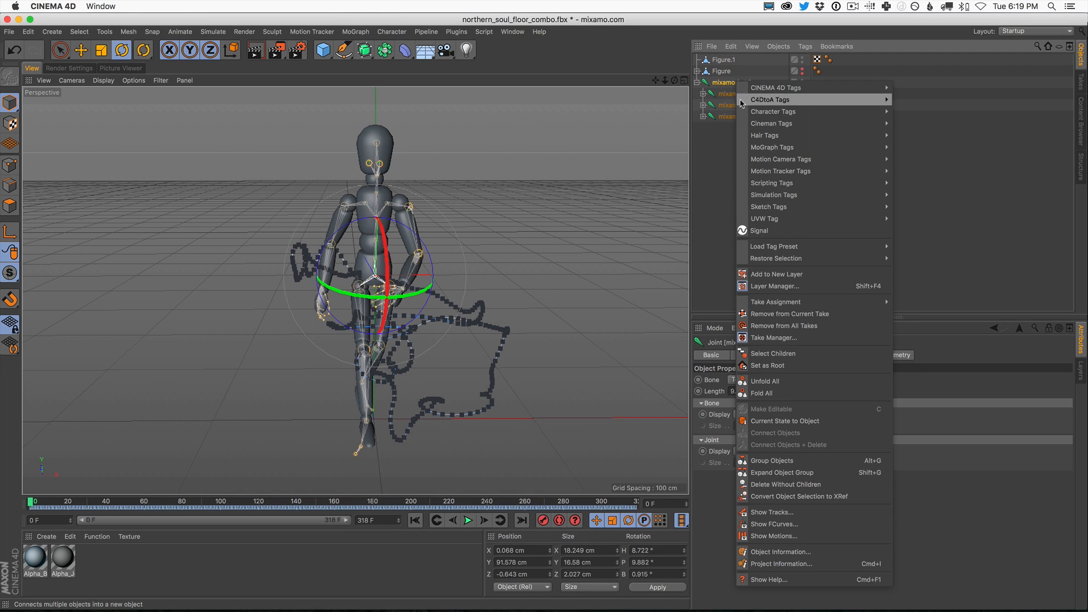
click(792, 353)
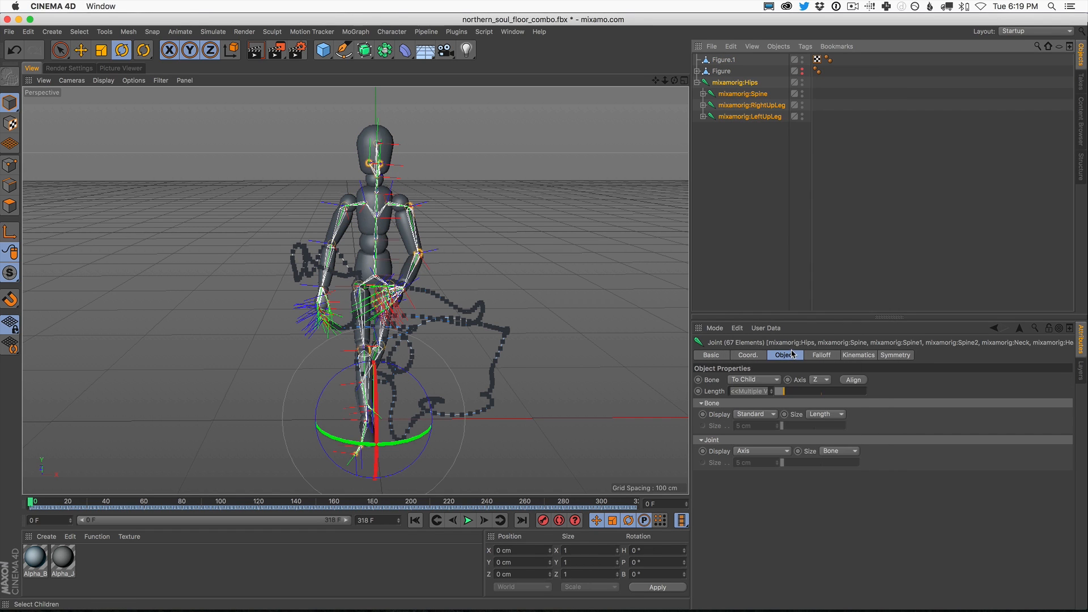
shift+click(724, 60)
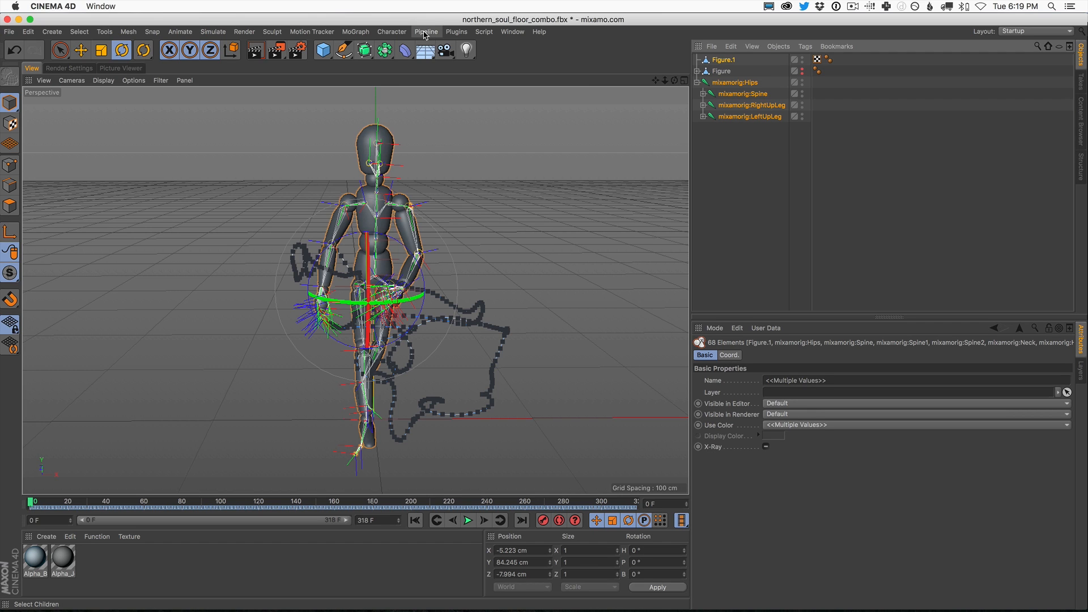
click(395, 32)
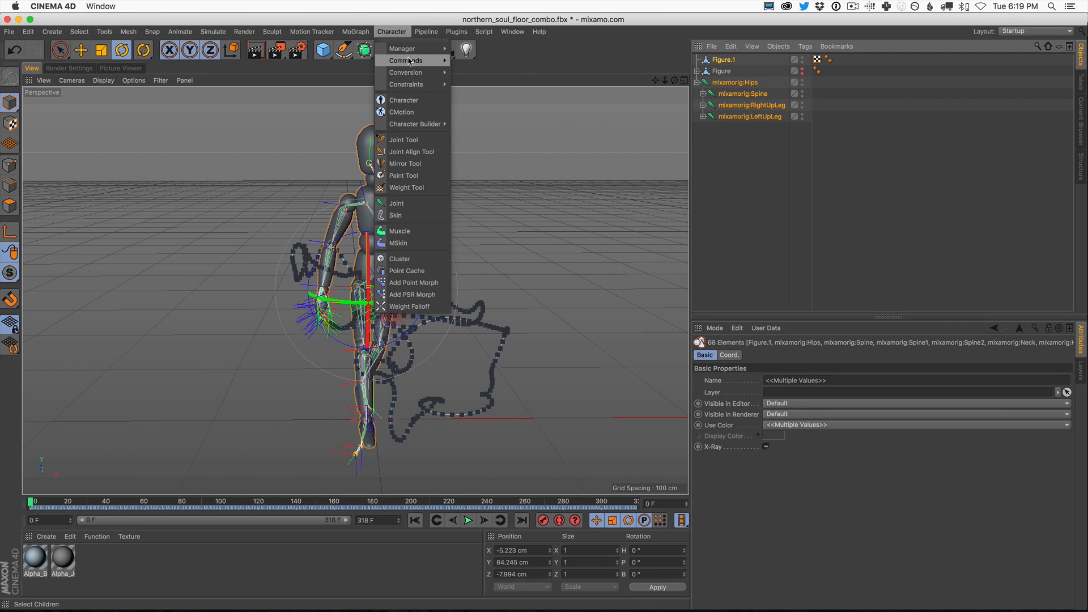
mouse_move(410, 60)
click(482, 80)
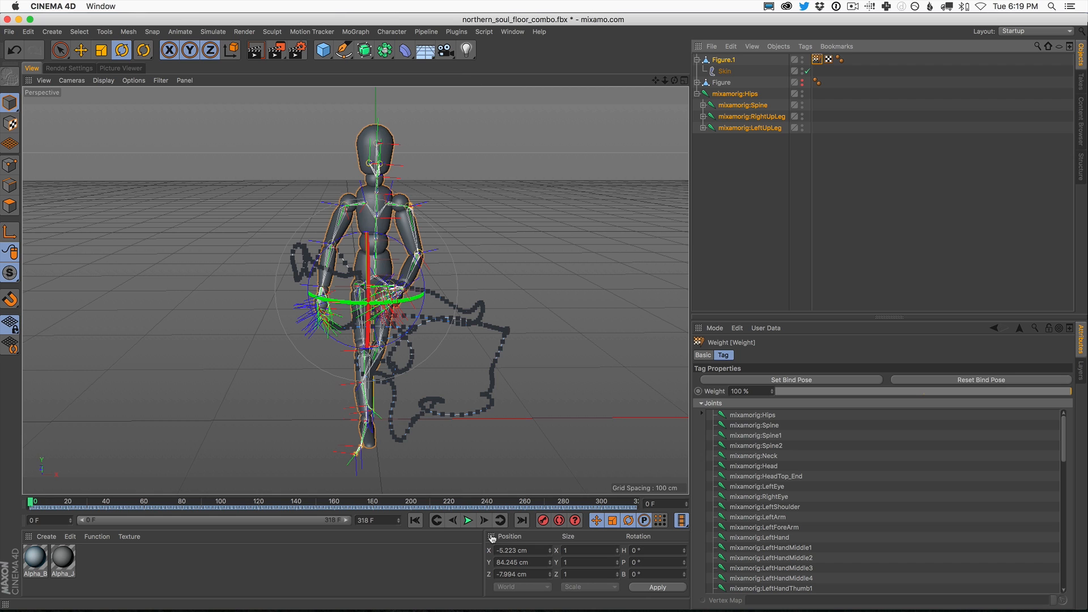
Play the animation to check how the bound mesh follows the skeleton, and return to frame 0.
click(468, 520)
click(717, 205)
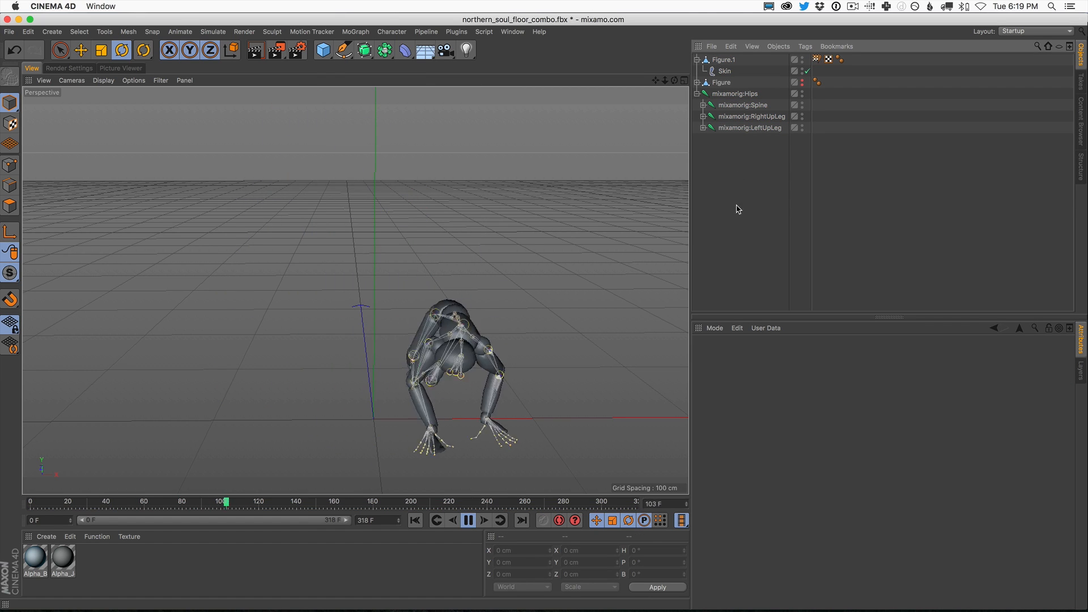
scroll(373, 311, down, 3)
scroll(375, 316, up, 3)
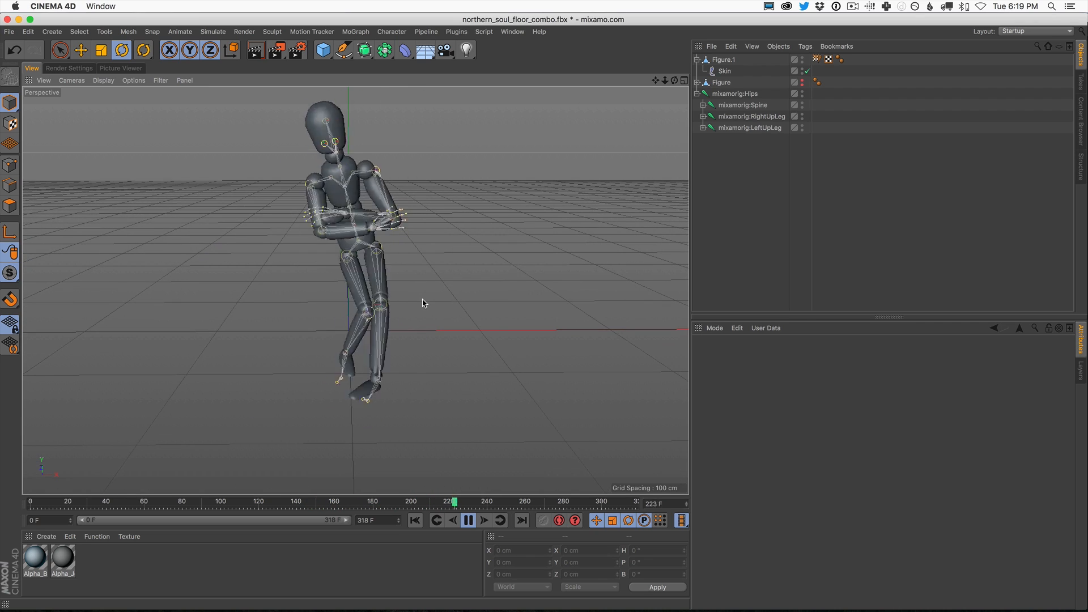
alt+drag(378, 247, 383, 286)
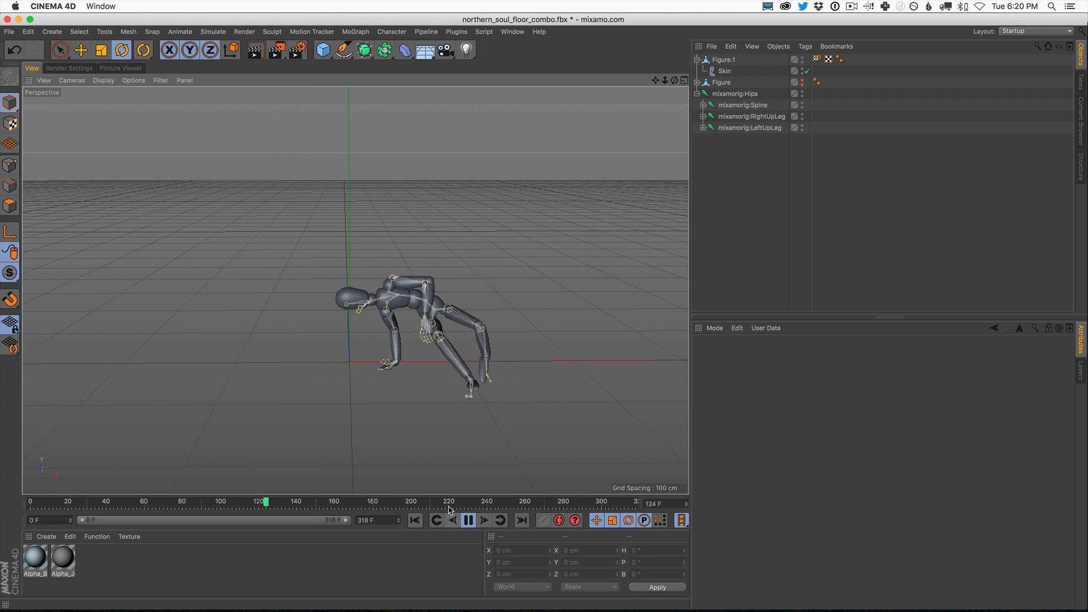
click(468, 521)
click(415, 520)
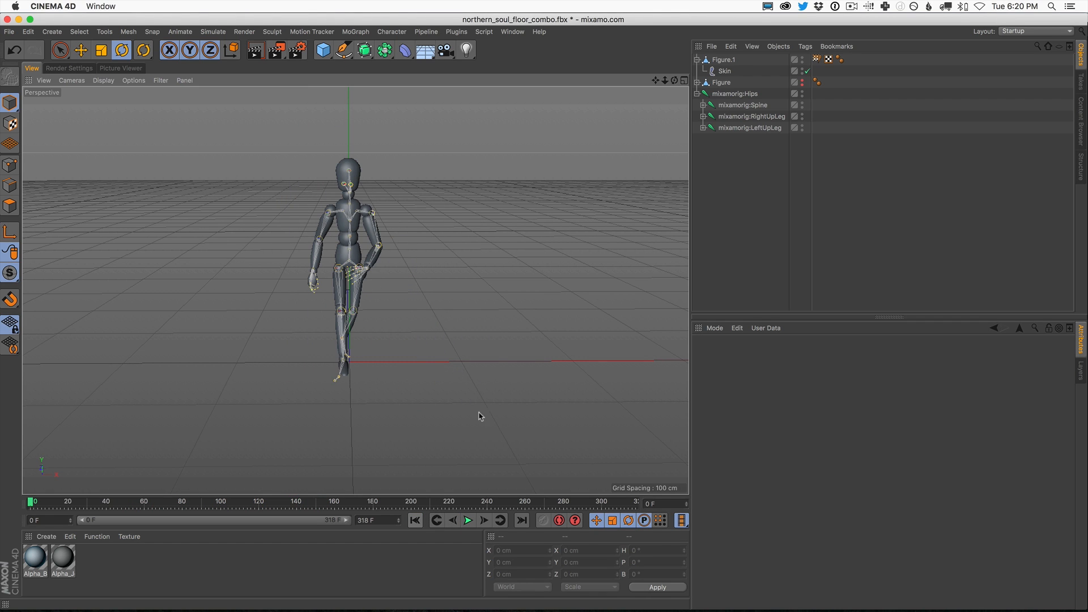
Collapse the mixamorig:Hips hierarchy, examine the bound figure from the side and a low front angle, and replay part of the animation.
click(698, 93)
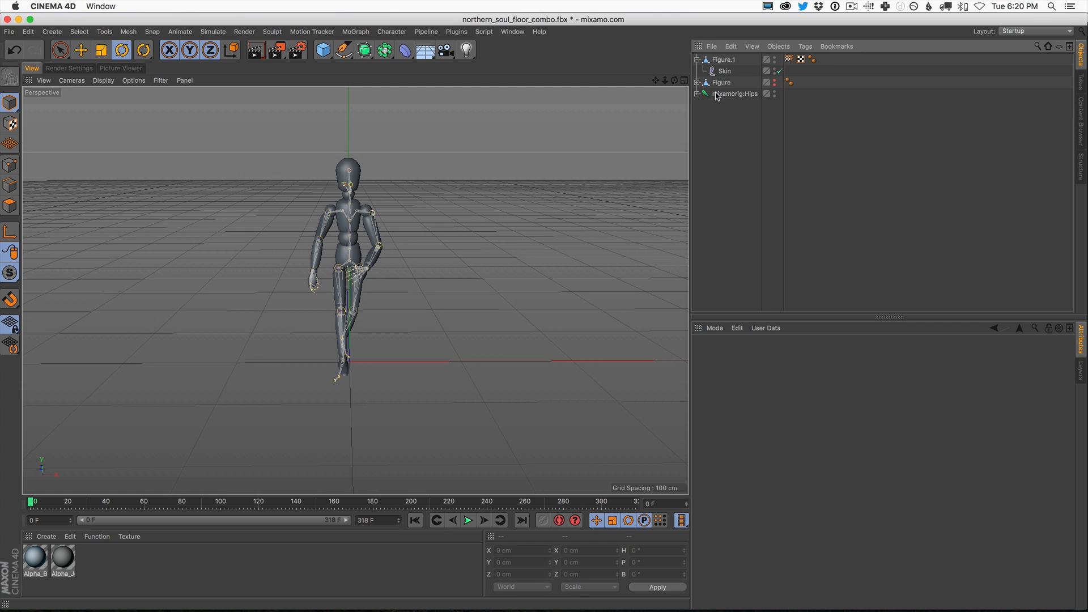
alt+drag(318, 244, 328, 199)
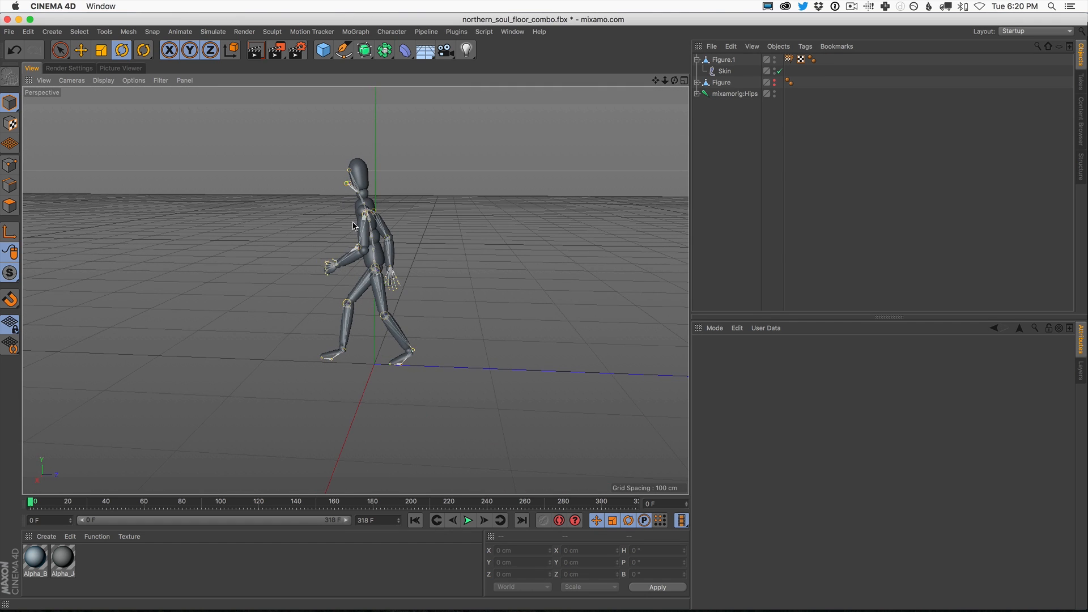
click(392, 32)
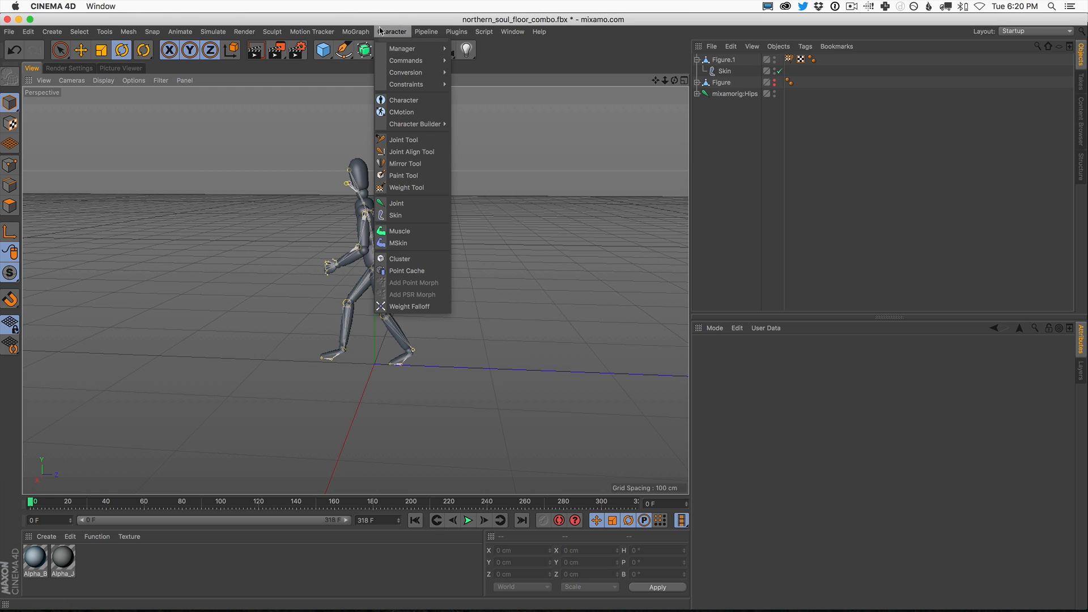
click(739, 183)
alt+drag(393, 290, 386, 258)
scroll(386, 258, up, 5)
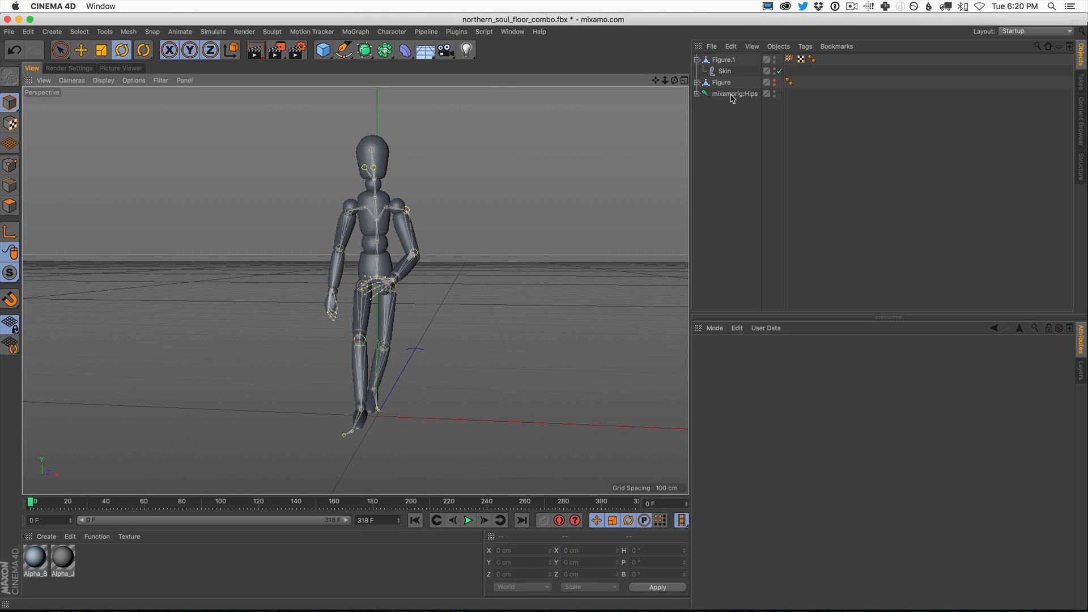
click(469, 521)
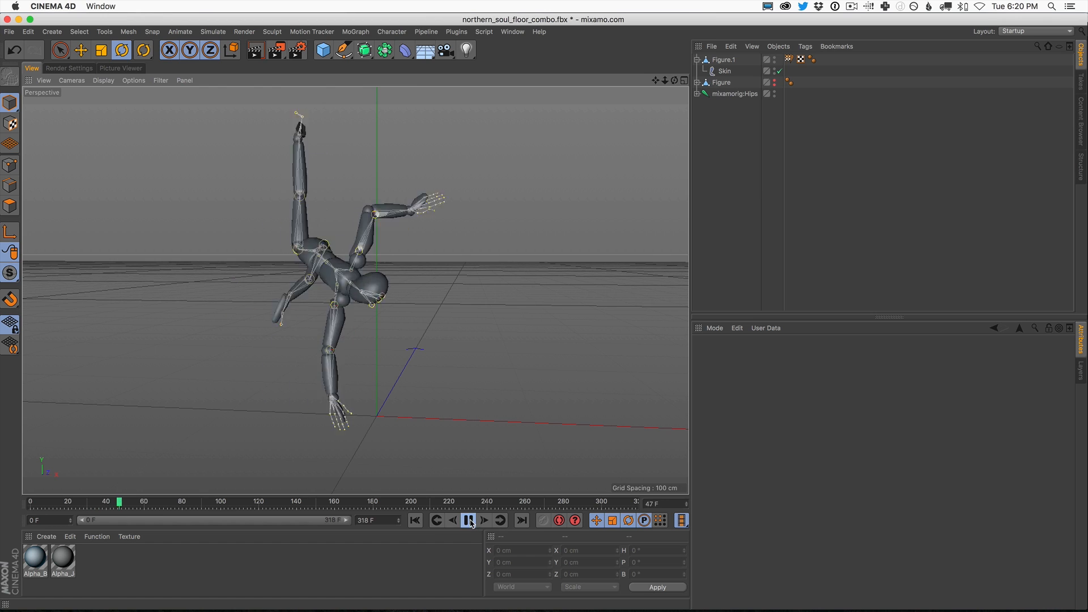
click(470, 521)
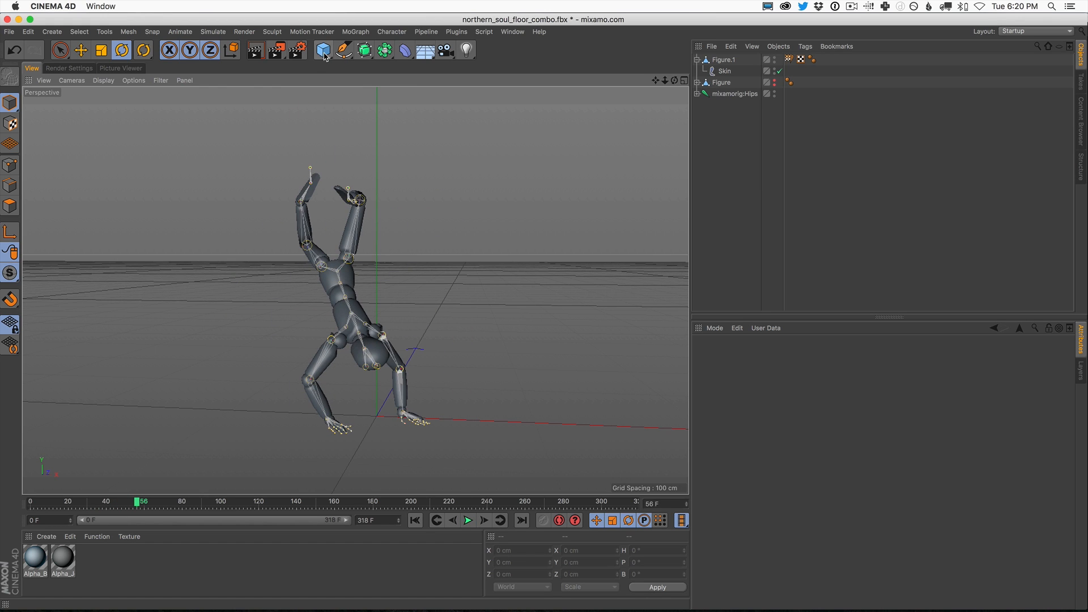
click(415, 520)
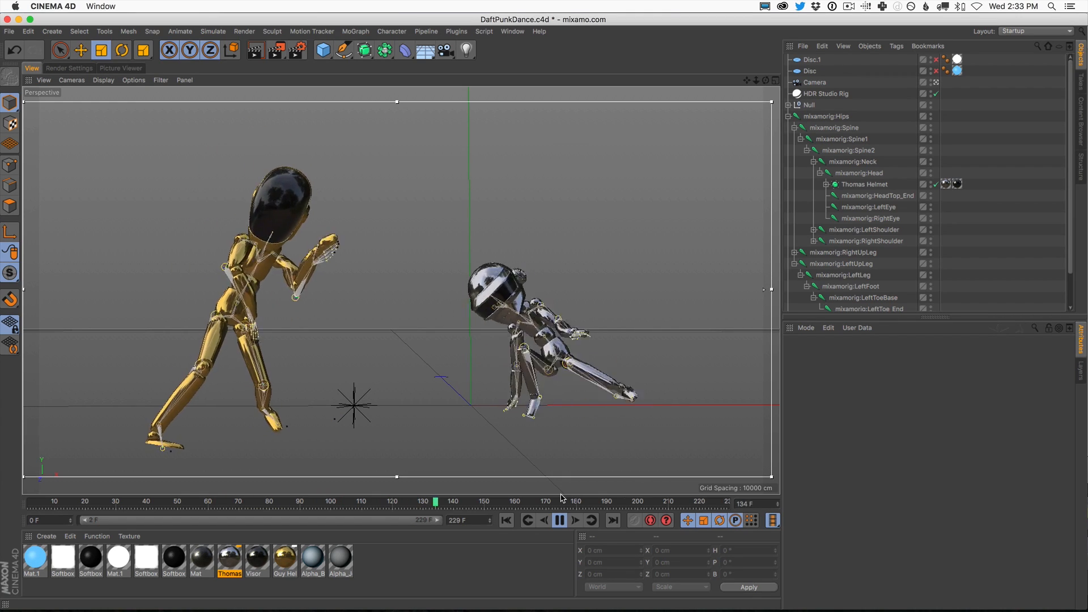
Render frame 170 of DaftPunkDance.c4d in the viewport and examine the hierarchy inside the gold figure's Null.
key(super+r)
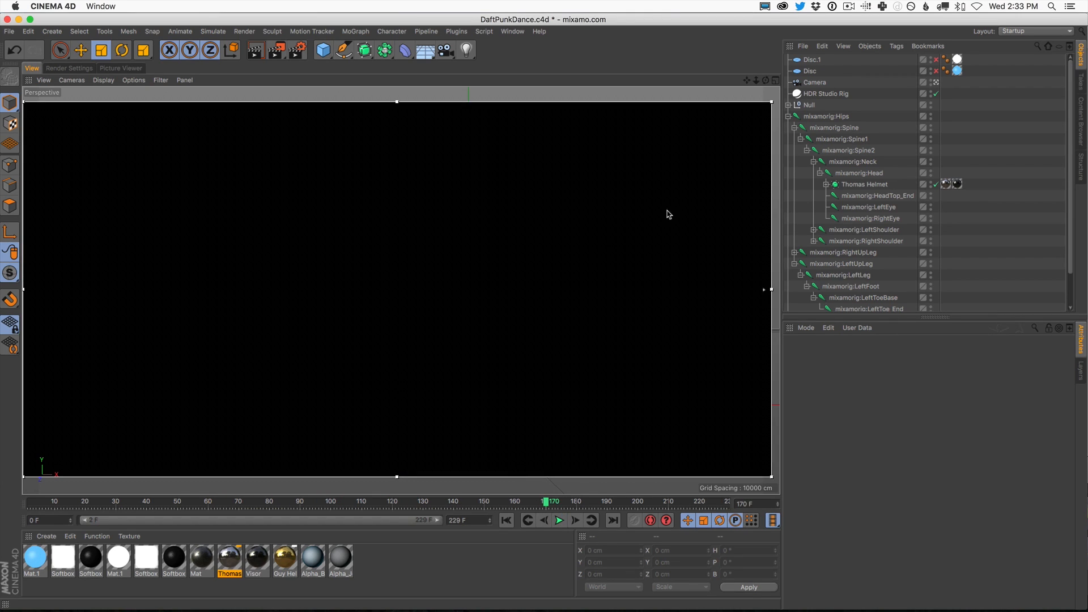
click(811, 106)
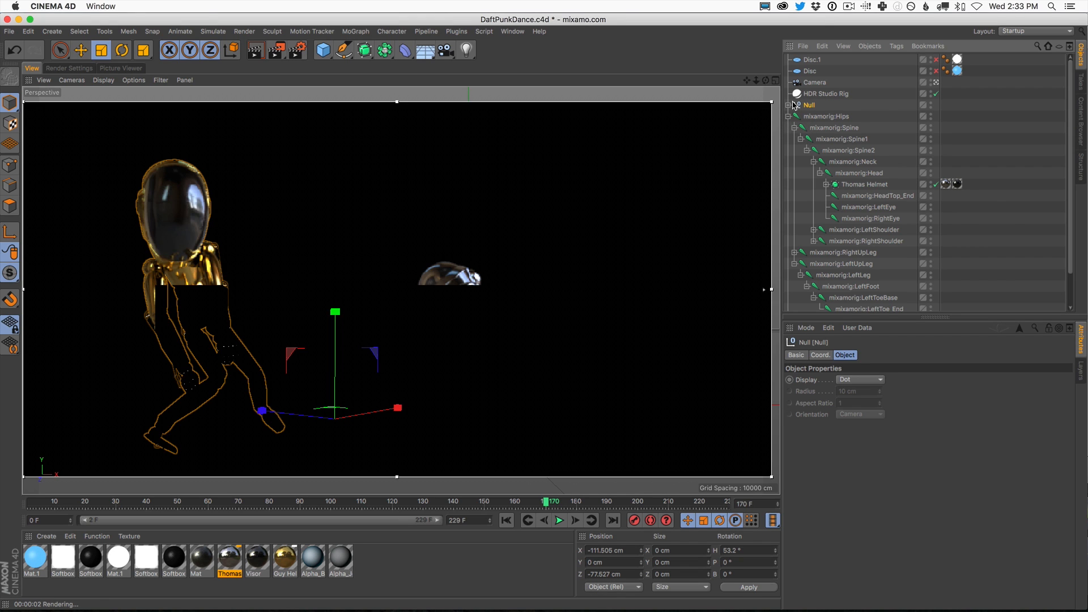
click(788, 105)
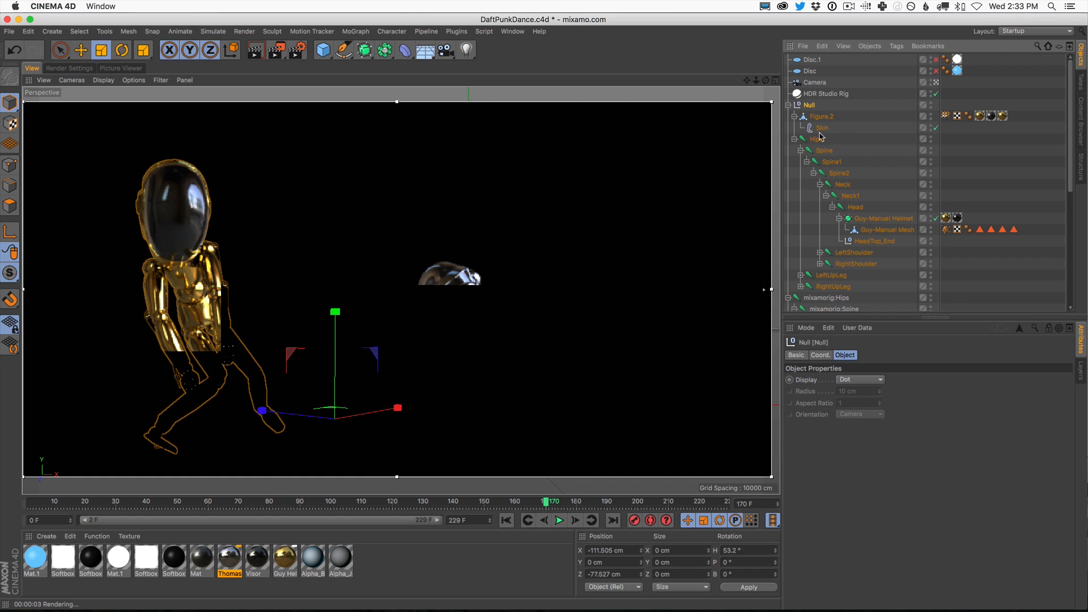
click(788, 105)
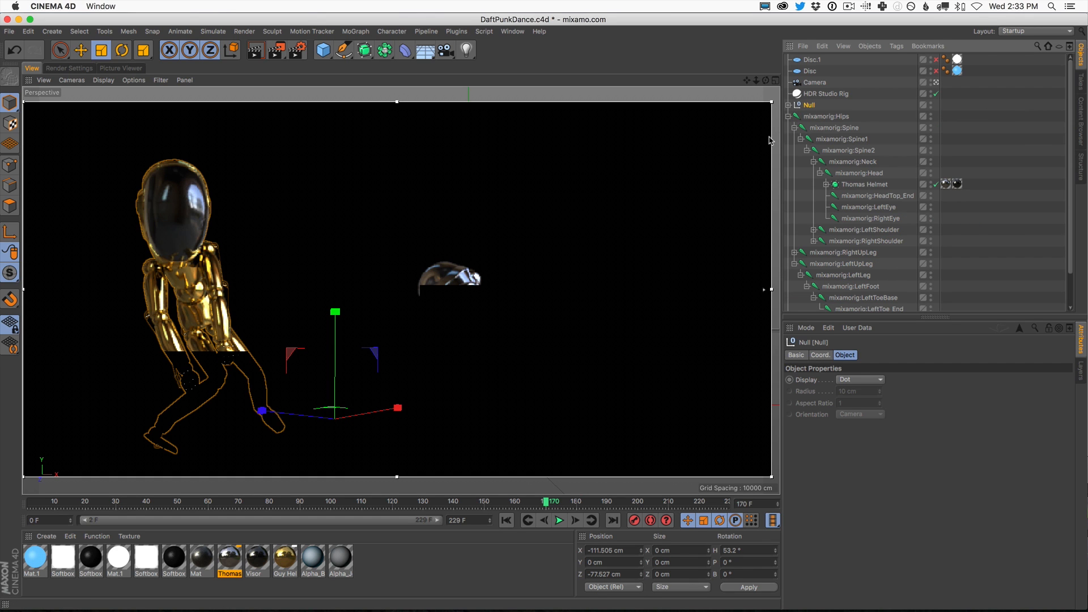
Move the gold figure's Null closer to the chrome figure, to about X -76.1 cm, Z -30.2 cm.
click(81, 50)
drag(366, 410, 454, 385)
key(super+z)
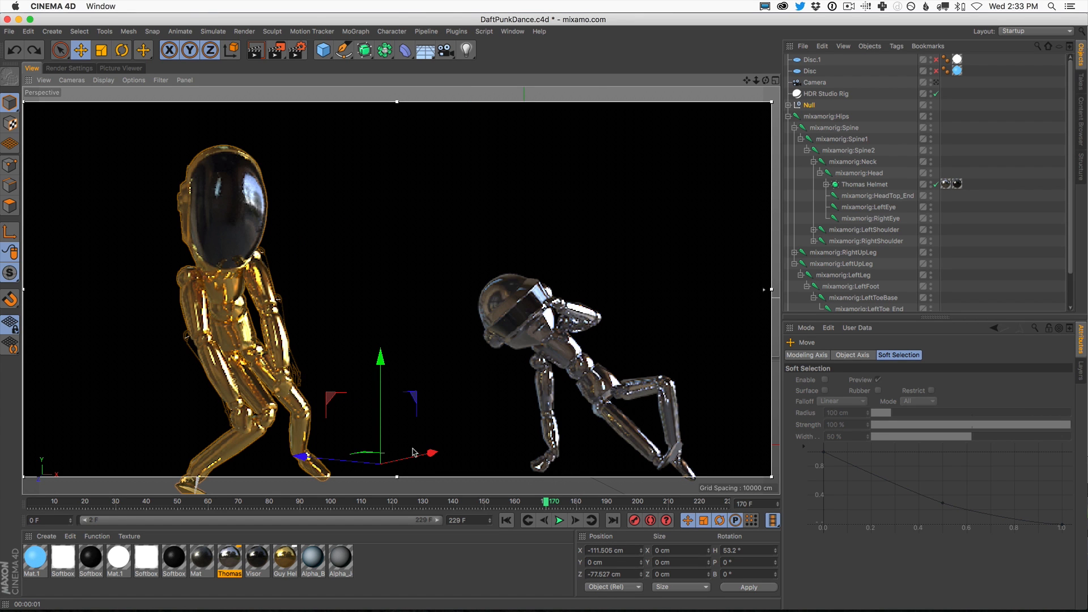
drag(408, 461, 458, 449)
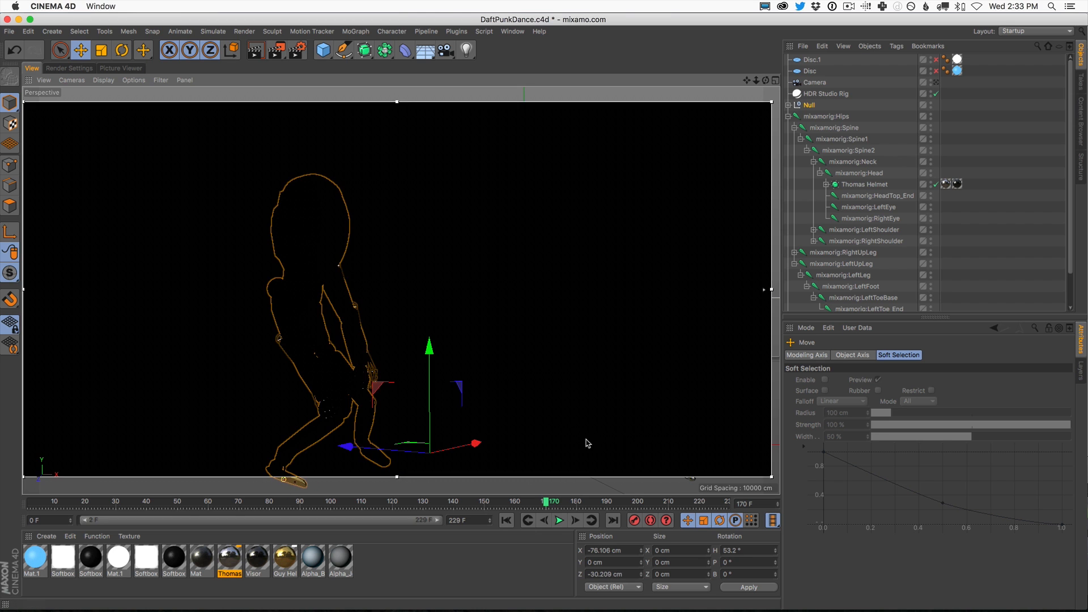
Play the two-figure dance up to frame 208, check it rendered in the viewport, and return to frame 0.
click(560, 521)
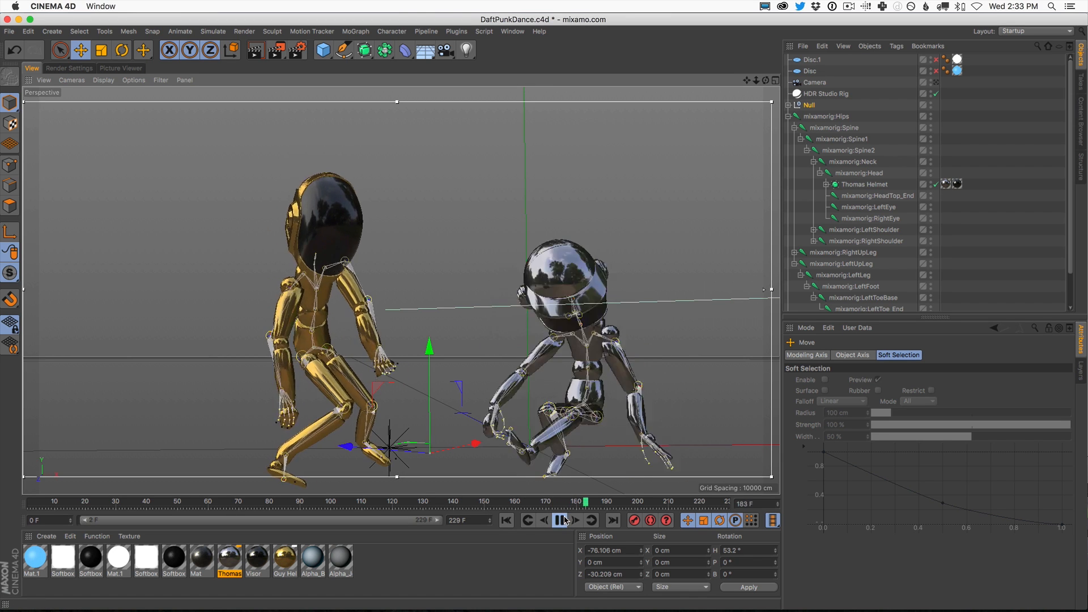
click(561, 521)
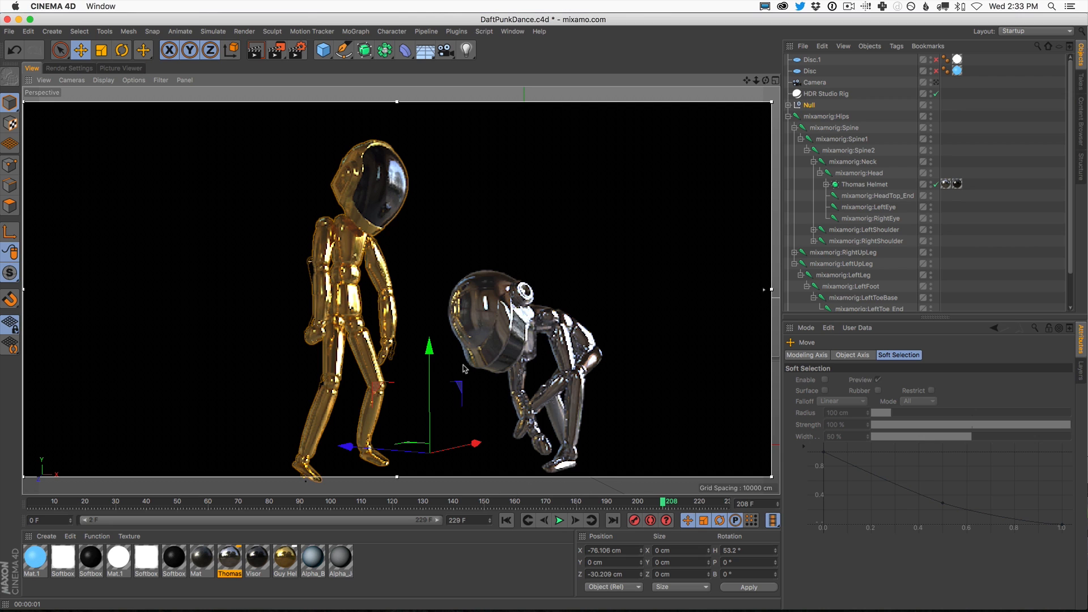
click(508, 521)
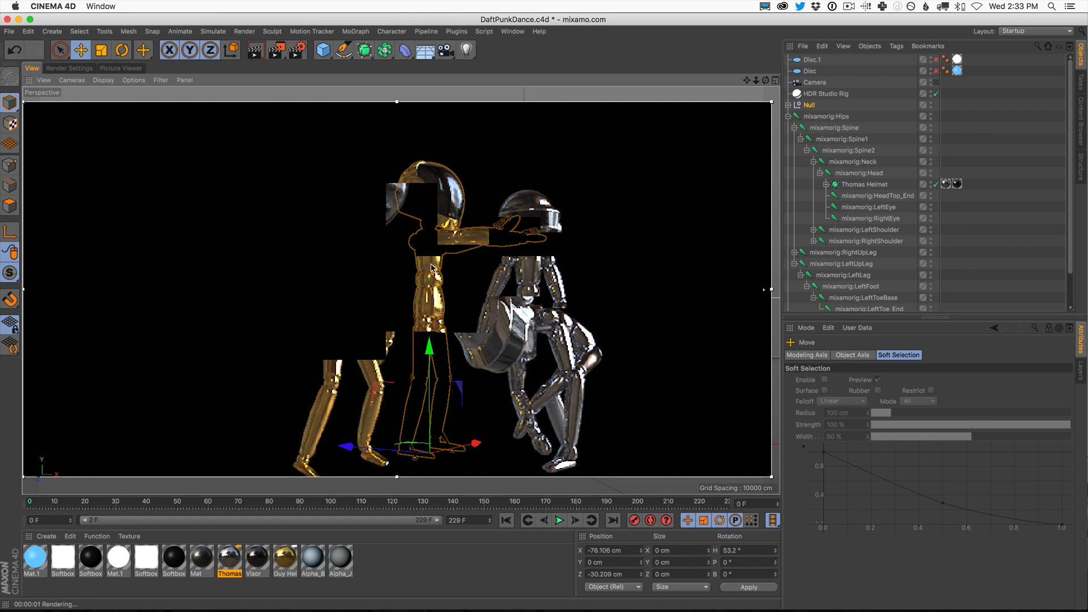
Select the Thomas Helmet under the head joint and play to frame 100 to check that it follows the head.
click(857, 187)
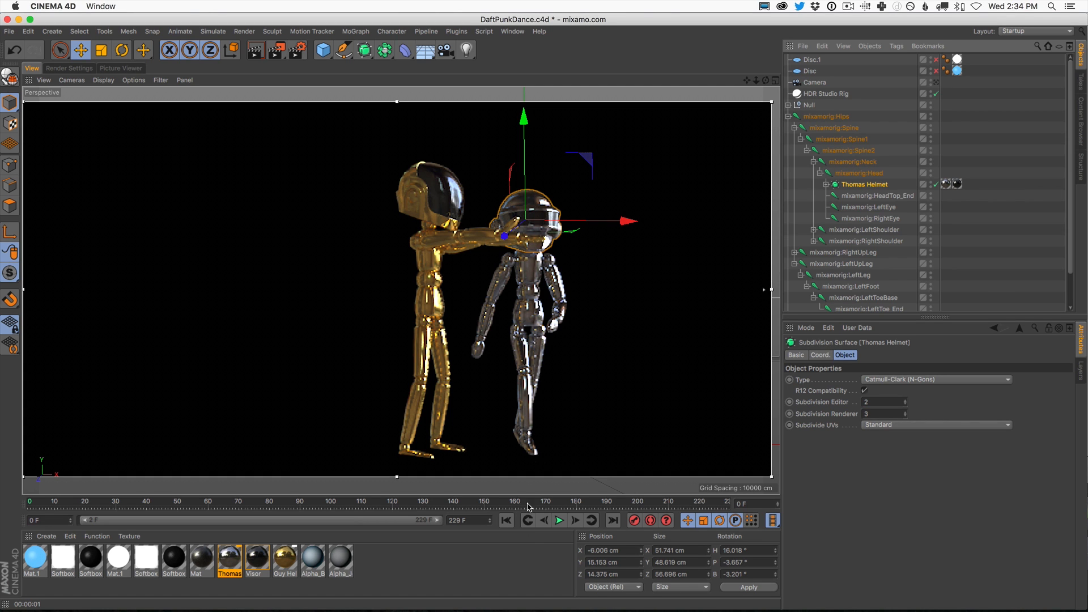
click(559, 521)
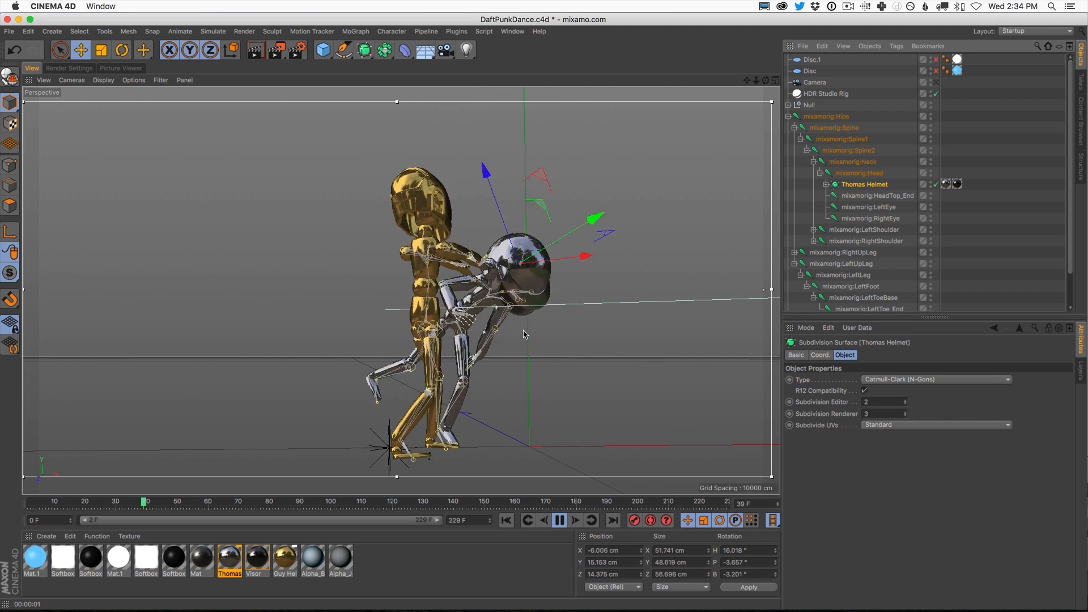
click(560, 520)
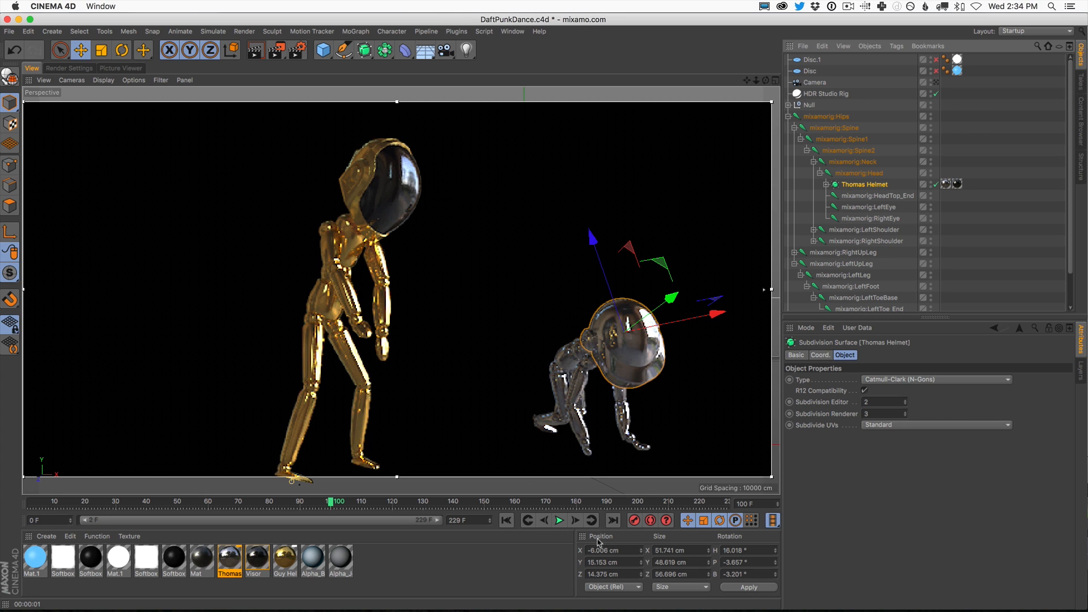
Play the dance from frame 100 up to frame 162 and check how the Thomas Helmet follows the head in the rendered viewport.
click(562, 523)
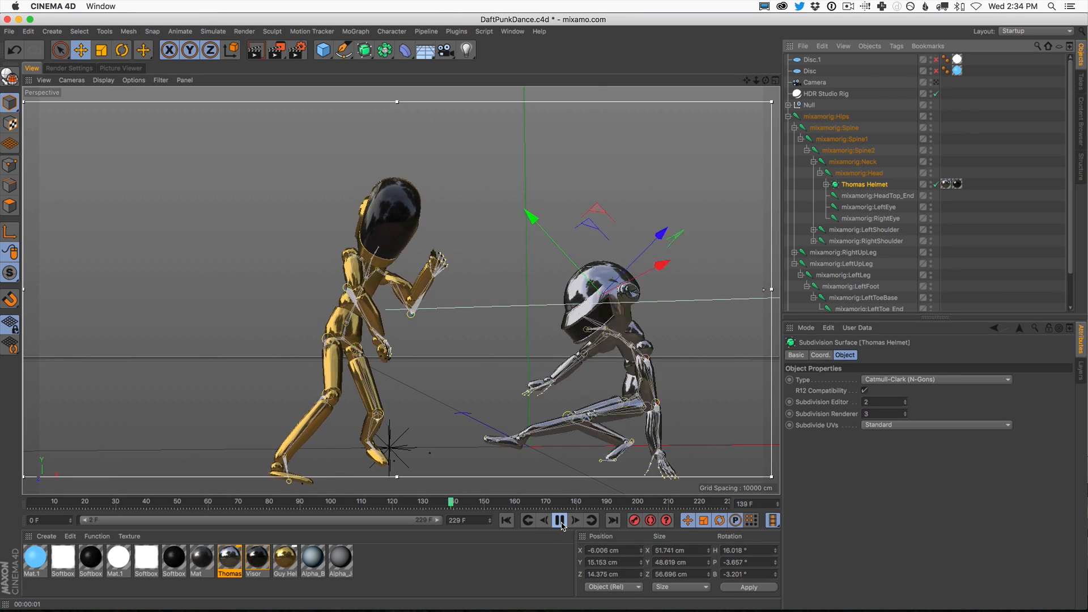
click(563, 523)
click(559, 521)
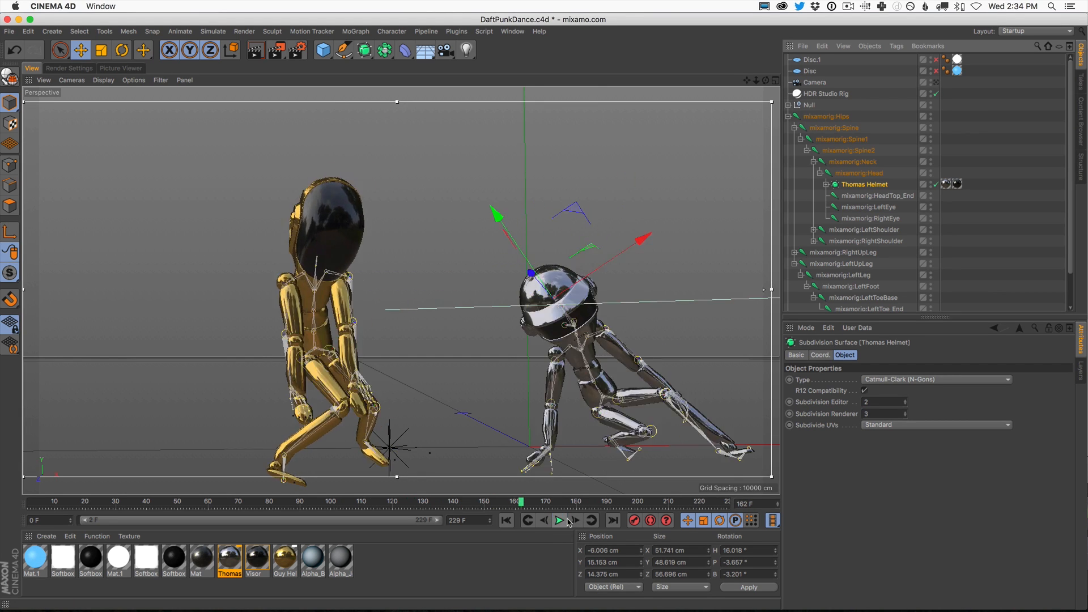
click(559, 520)
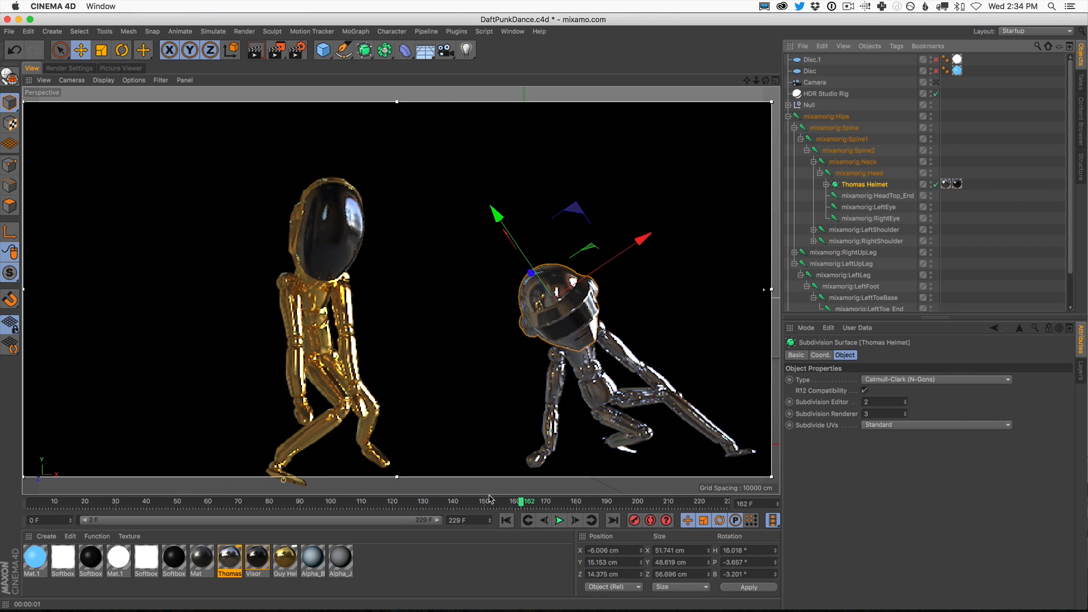
Switch to After Effects and view the composited DaftPunkDance composition with no layer selected.
key(super+Tab)
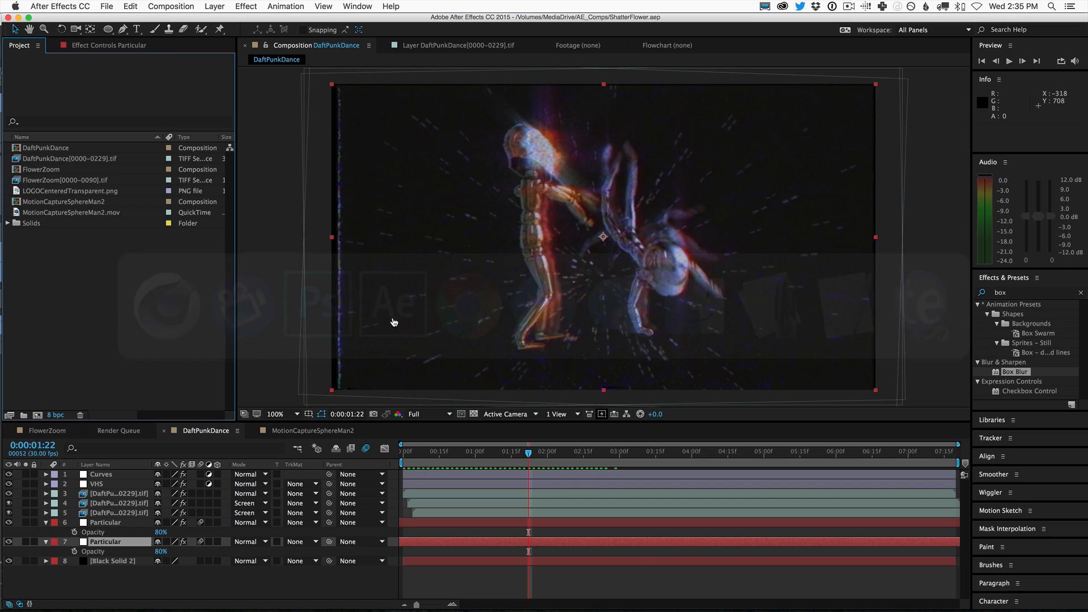
click(394, 322)
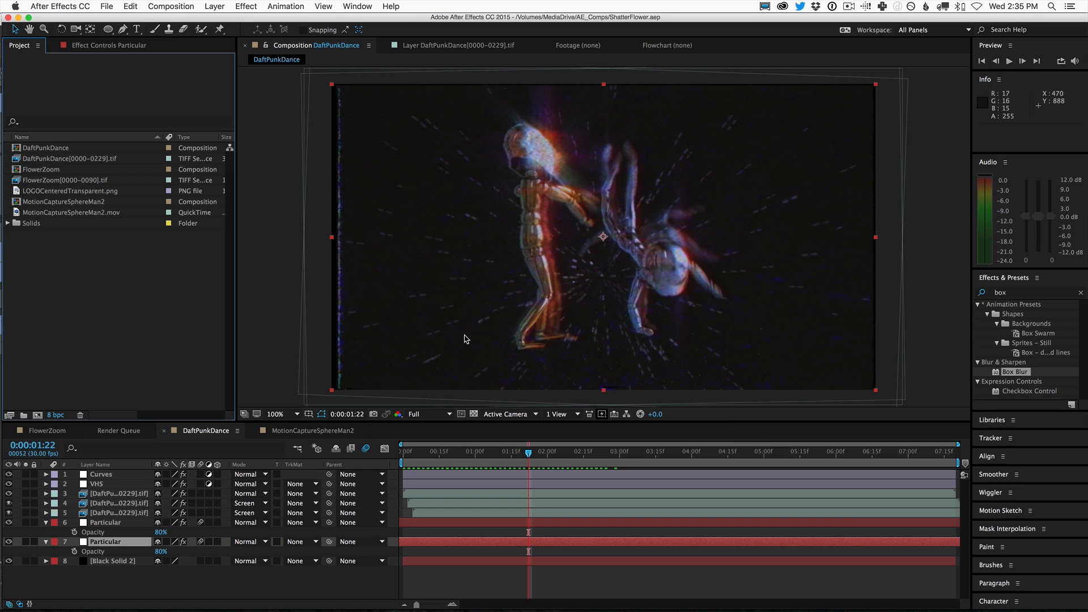
click(262, 361)
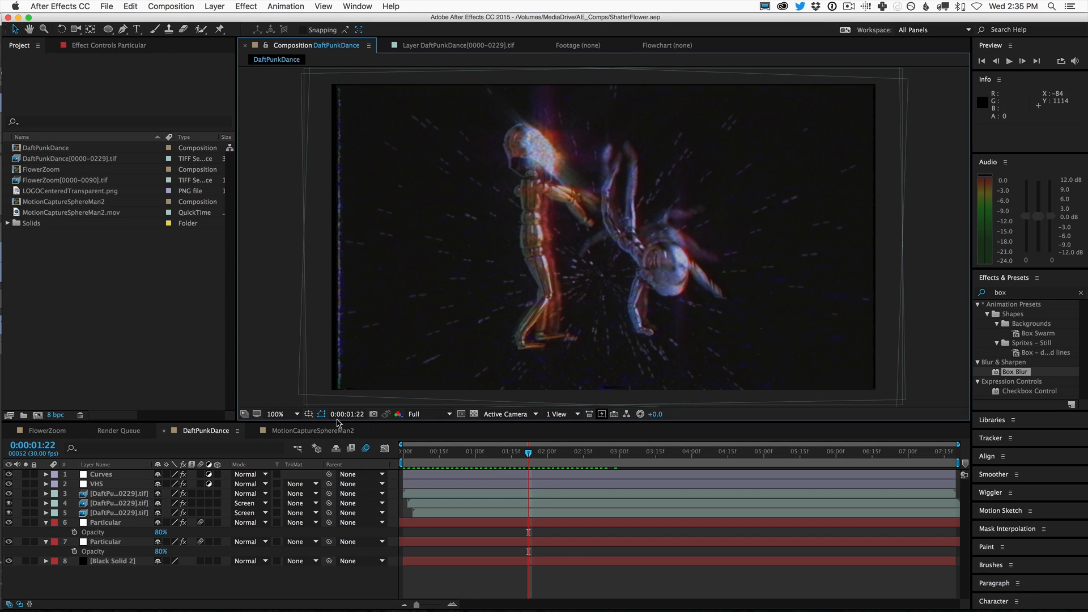
Switch back to Cinema 4D and browse the rendered DaftPunkDance frames in the Picture Viewer history.
key(super+Tab)
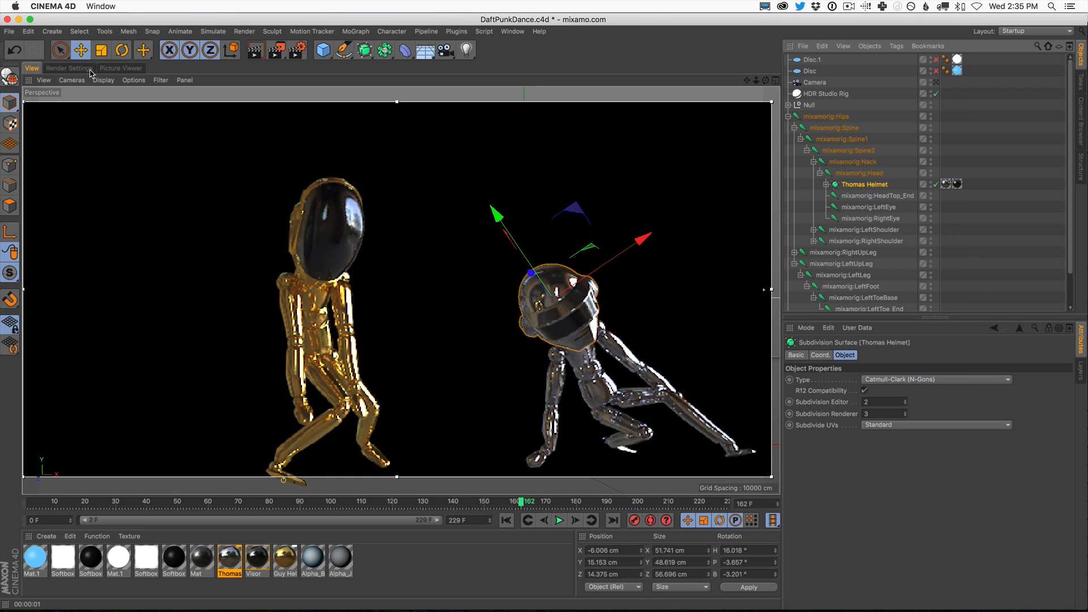
click(120, 68)
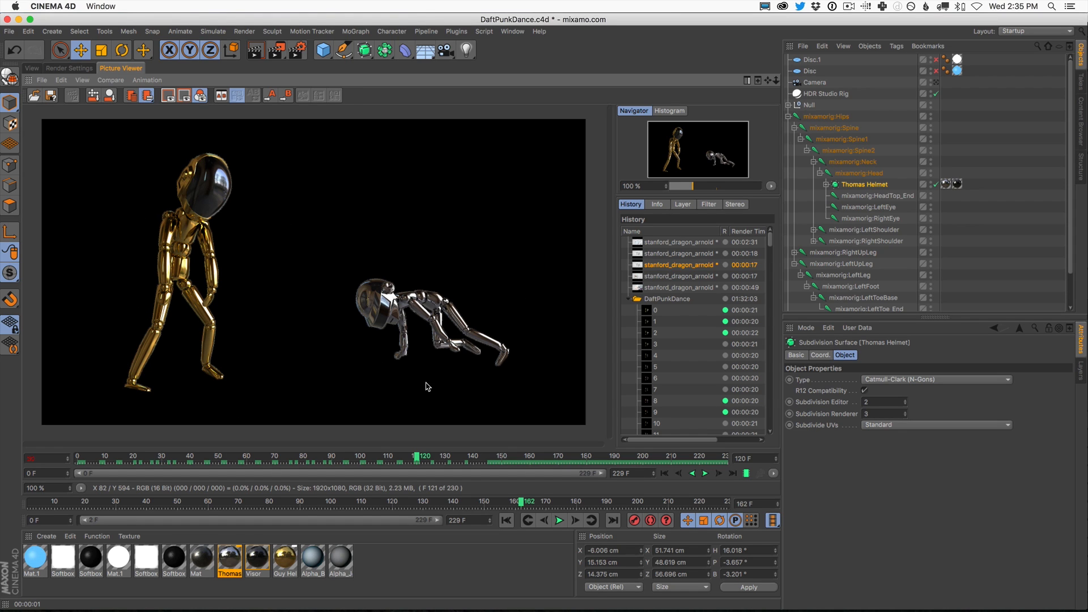
scroll(677, 367, down, 5)
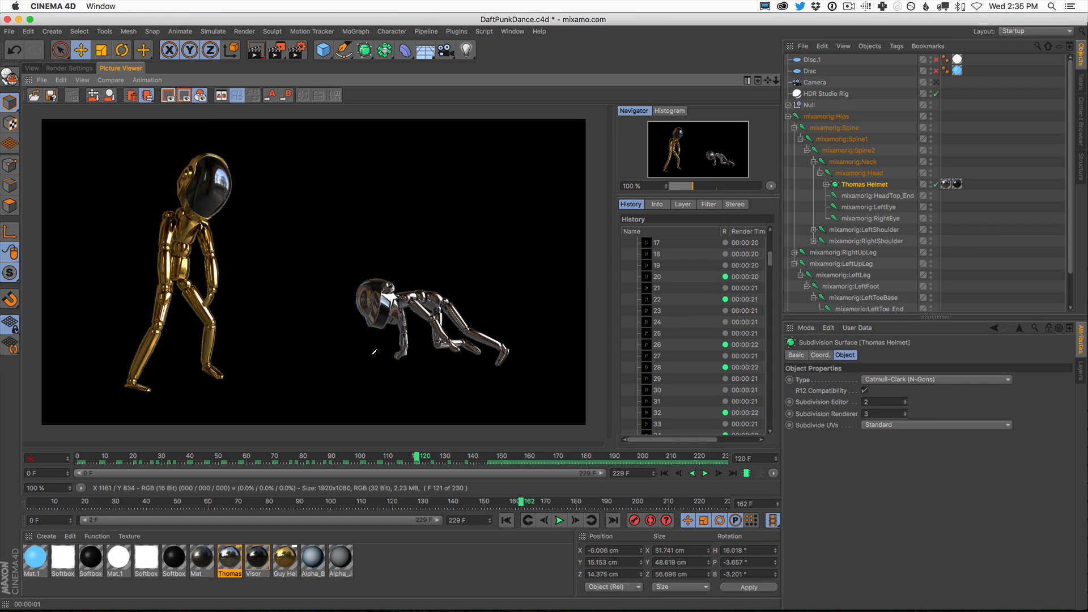
In After Effects, solo the uppermost DaftPunkDance footage layer, show its effect settings, and go to 0:00:02:02.
key(super+Tab)
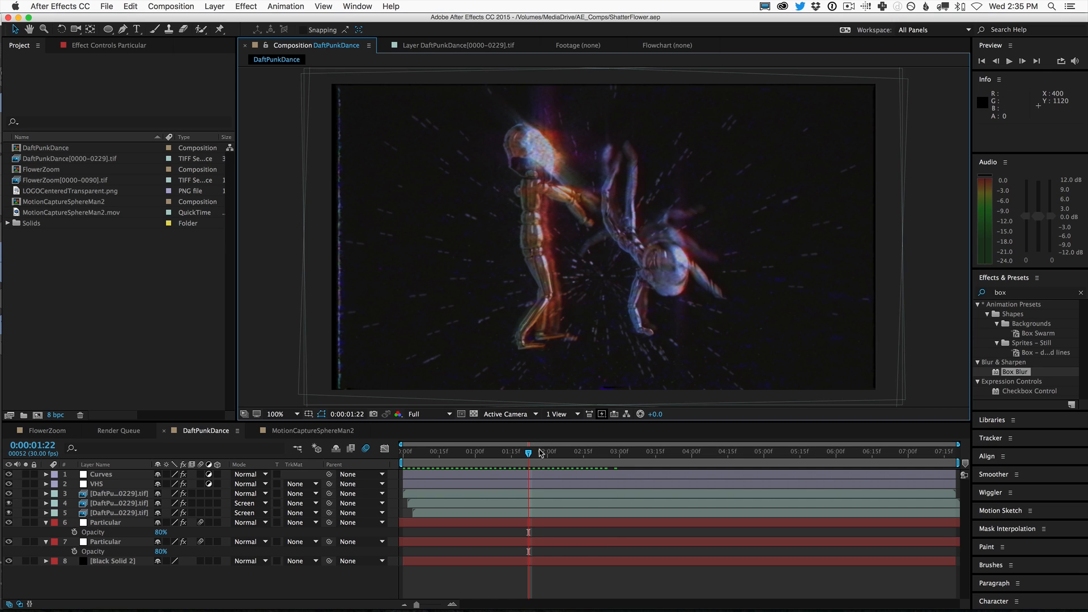
drag(550, 455, 599, 454)
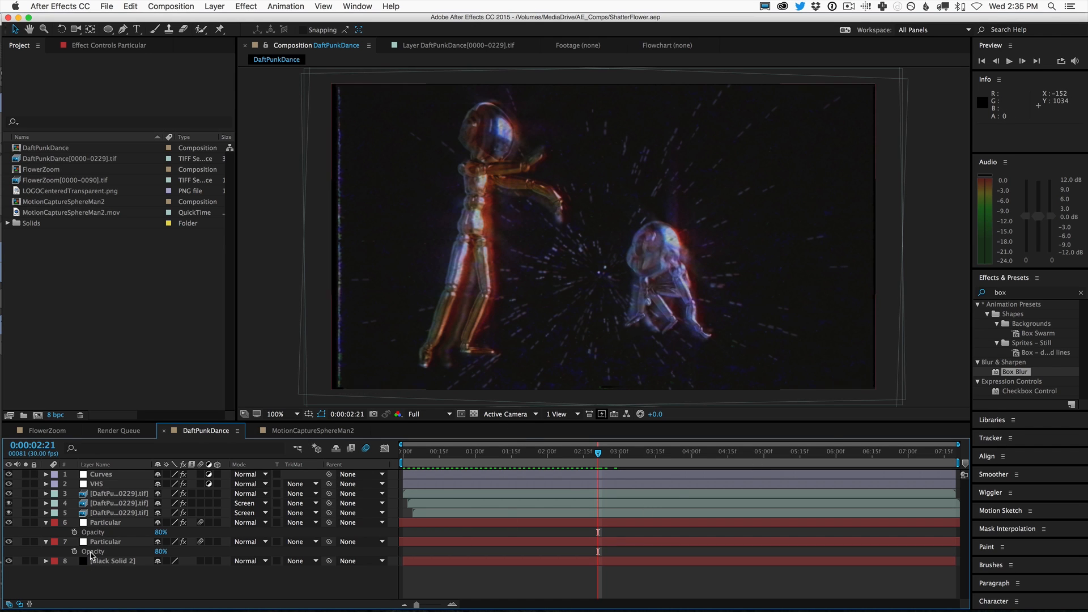
click(25, 493)
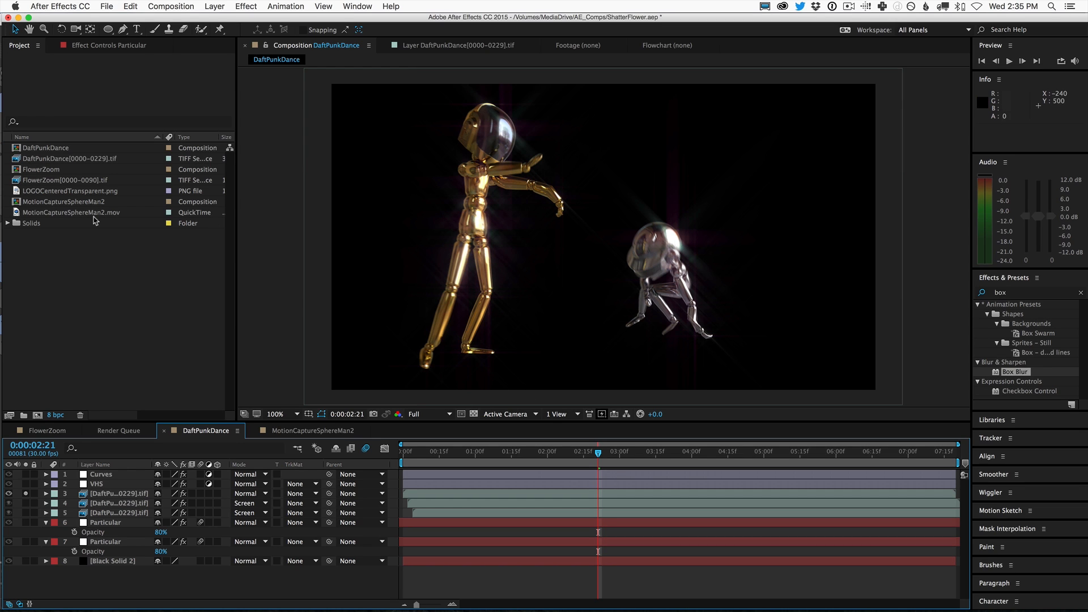
click(112, 46)
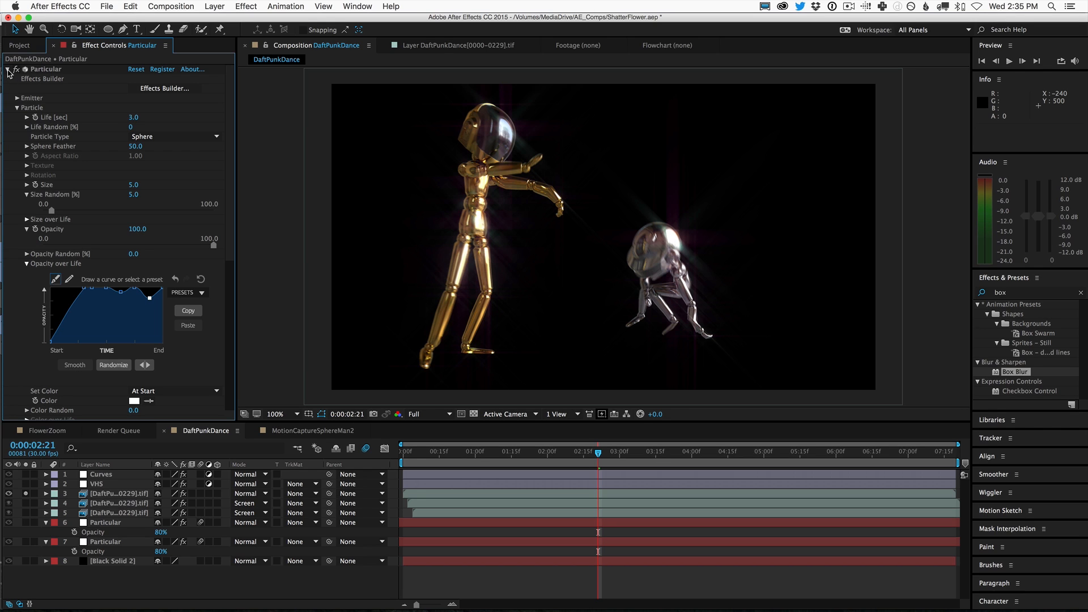
click(137, 495)
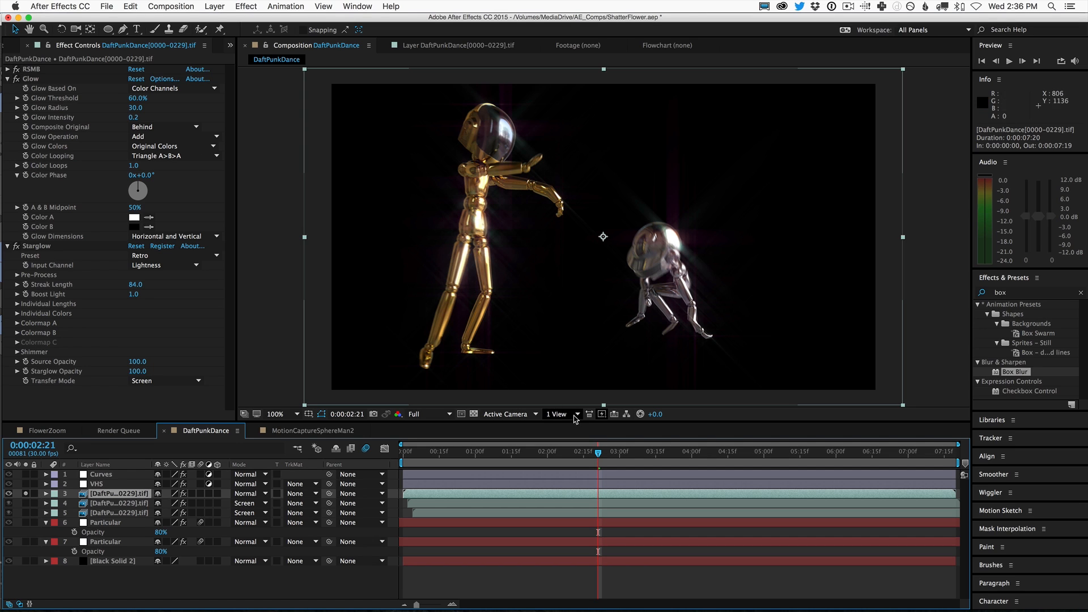
drag(598, 451, 553, 446)
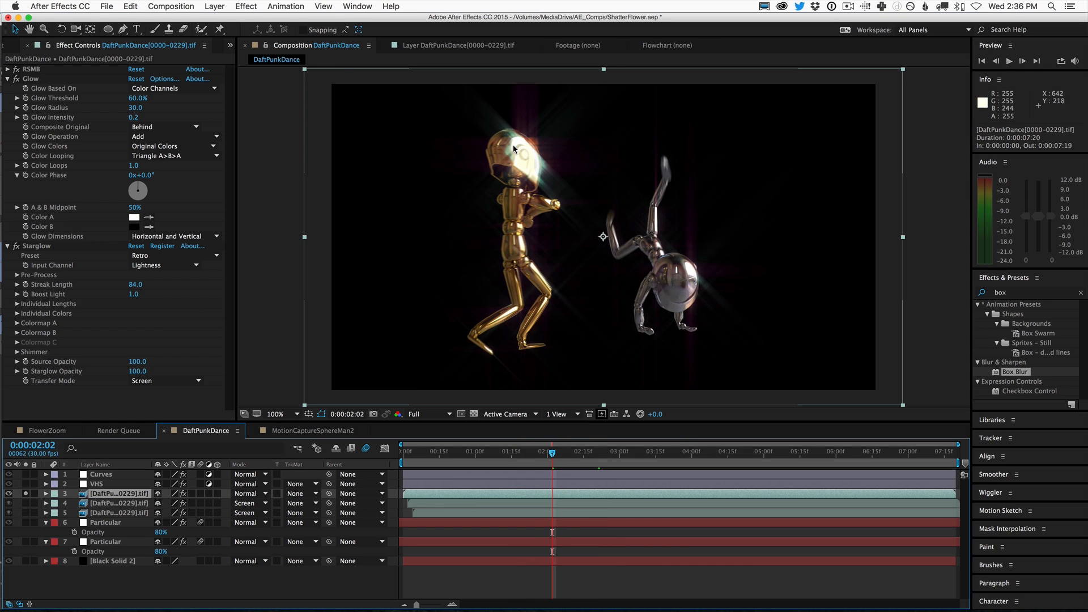
Compare the figures with and without the Glow and Starglow effects, then collapse the Glow settings.
click(17, 80)
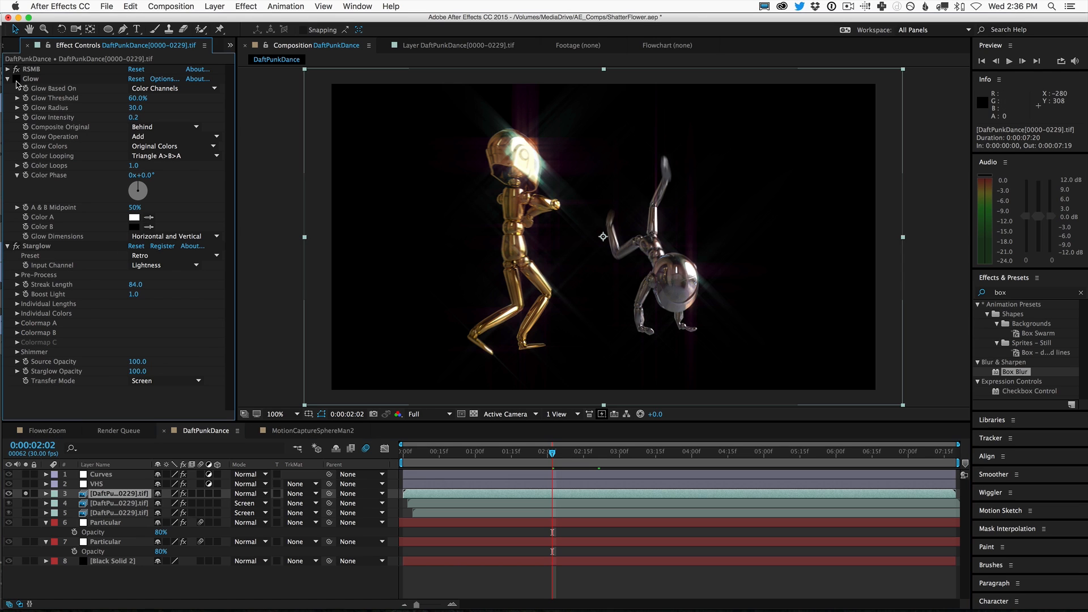
click(16, 80)
click(39, 247)
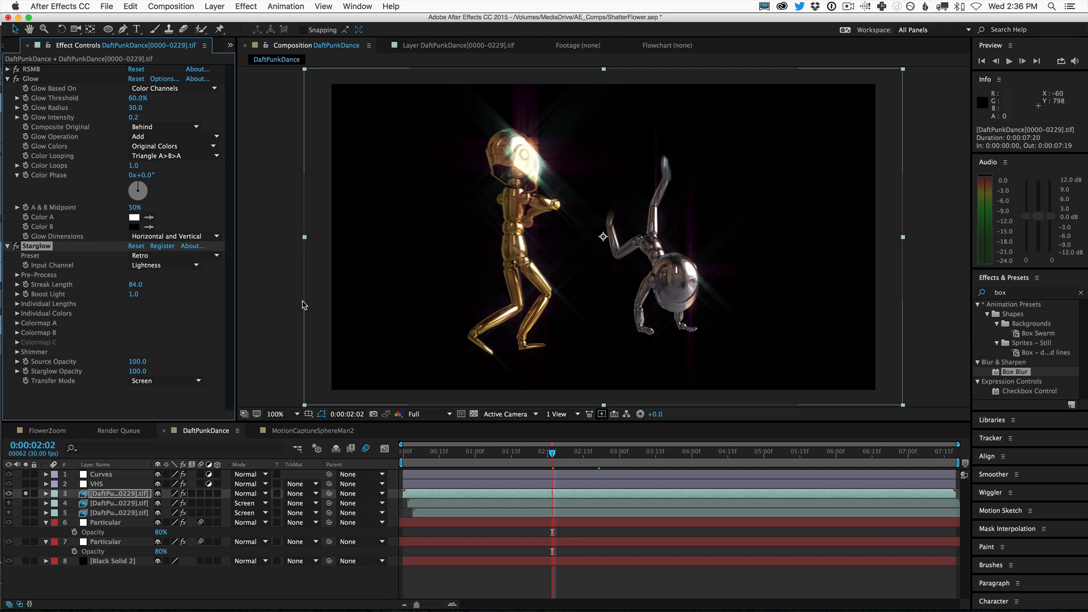
click(16, 248)
click(17, 247)
click(17, 247)
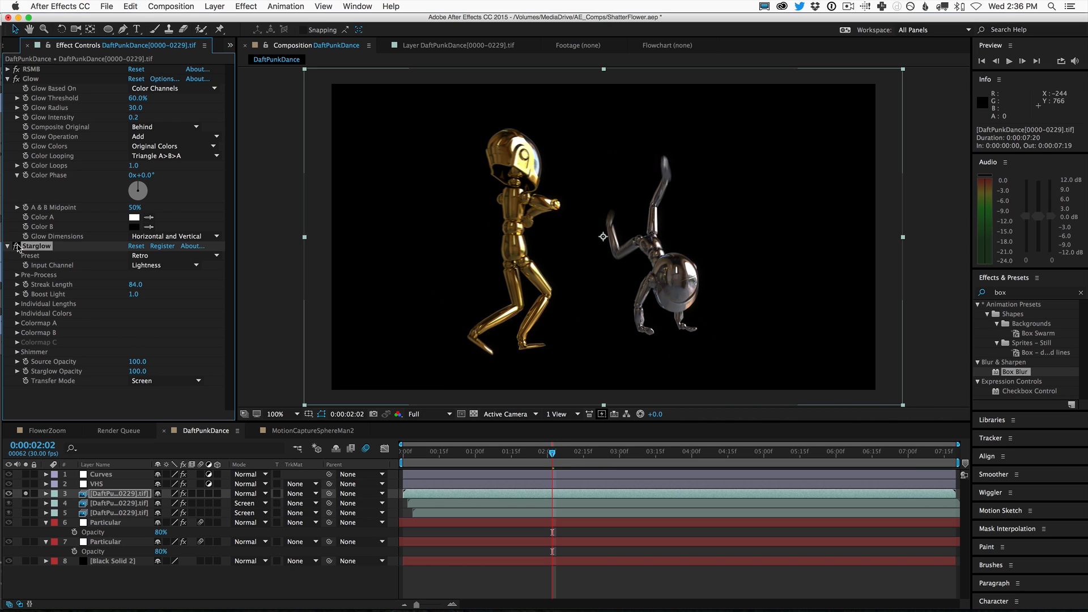
click(17, 247)
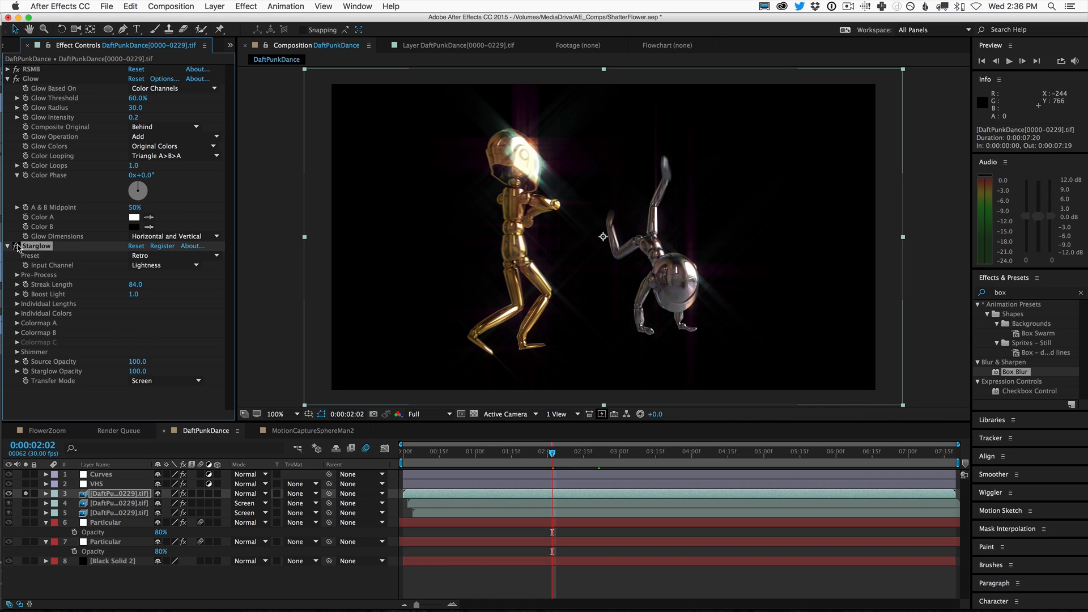
click(8, 79)
Solo the two Screen-mode DaftPunkDance footage layers as well and preview the echo effect, stopping at 0:00:00:09.
click(26, 503)
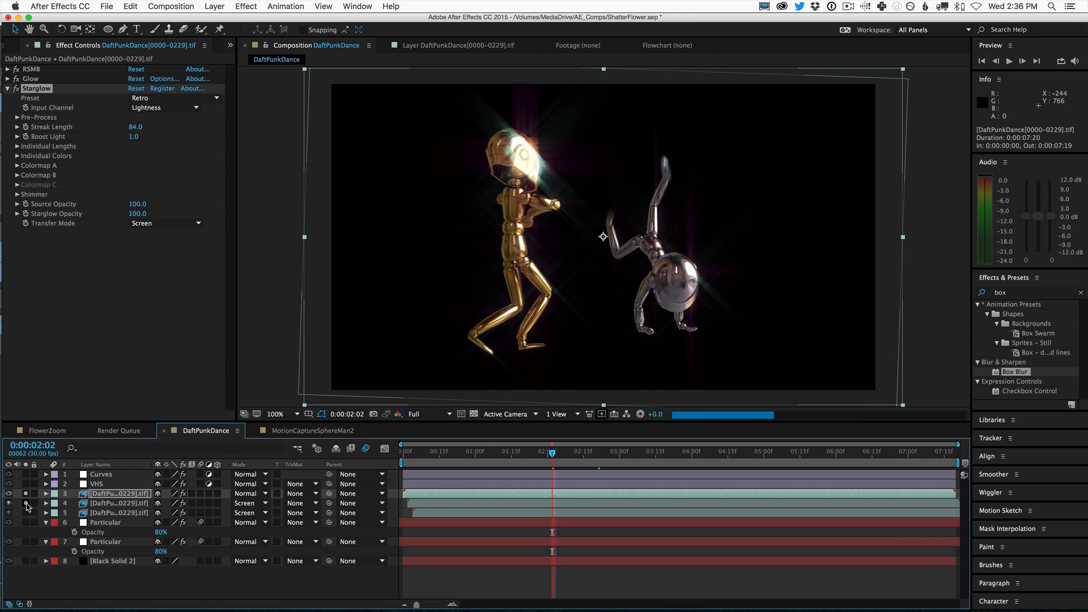
click(25, 513)
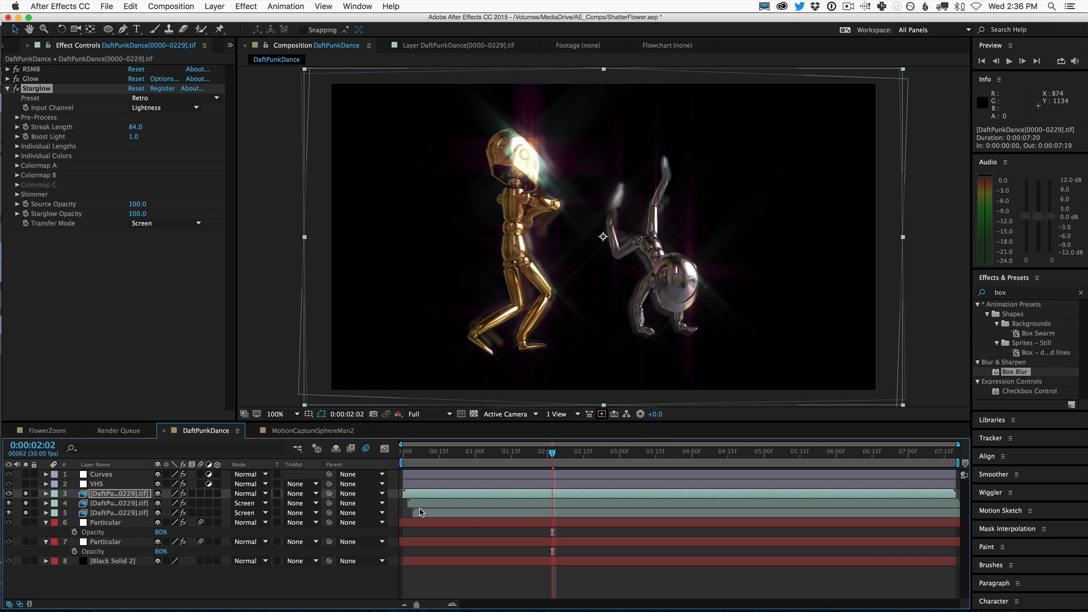
key(space)
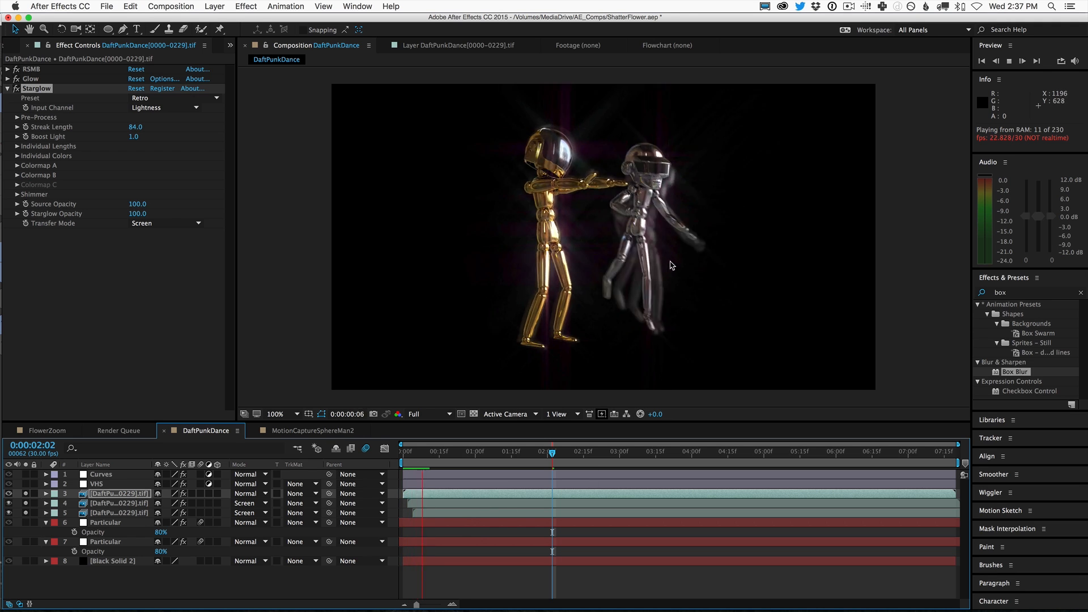
key(space)
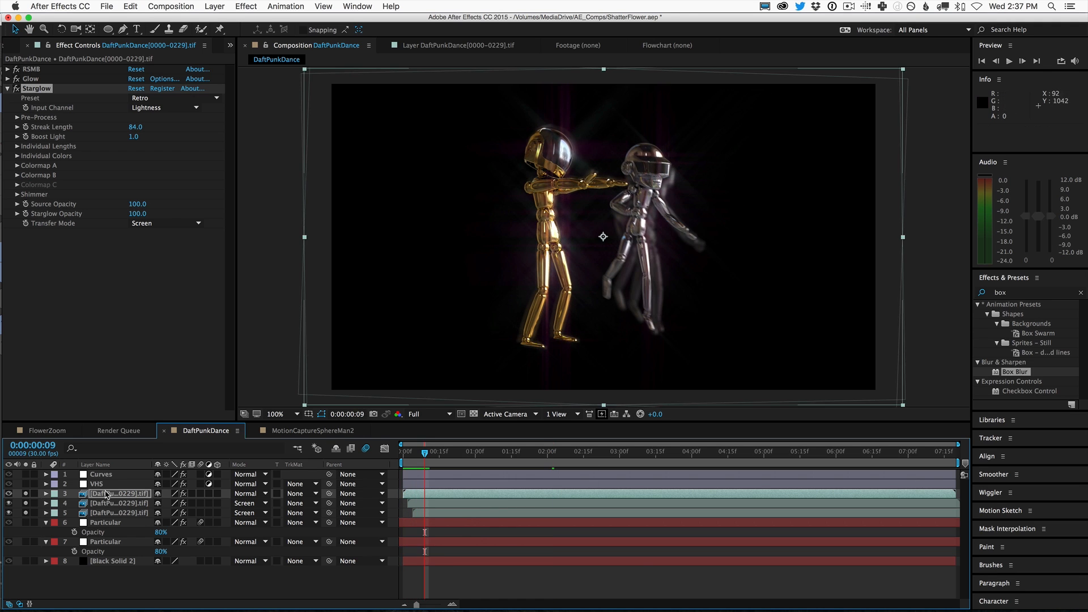
Add the VHS and Black Solid 2 layers to the solo, and compare the image with the VHS effect off and on.
click(26, 485)
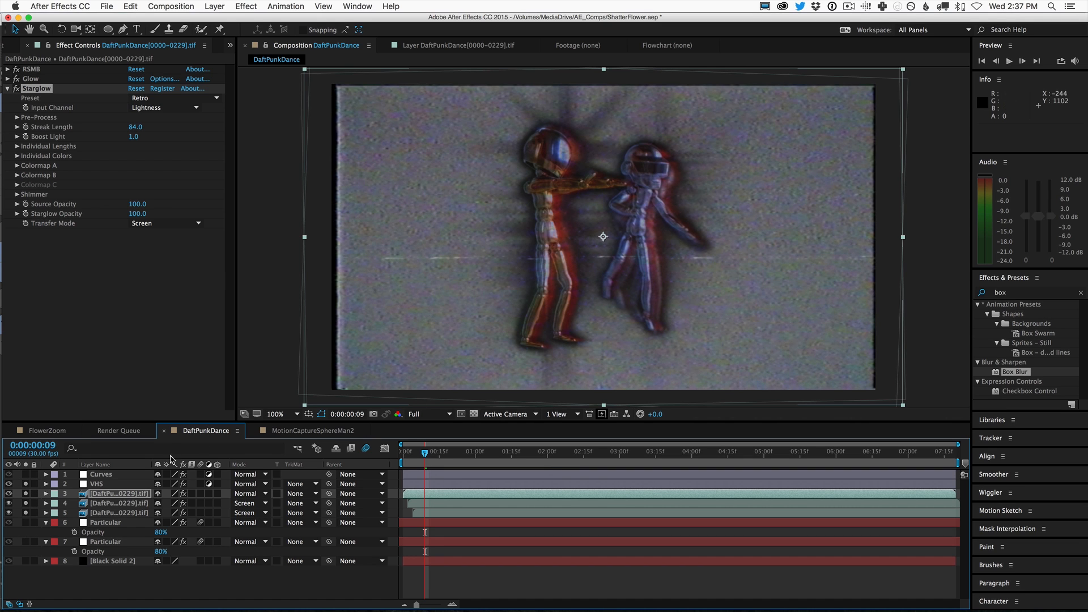
click(26, 561)
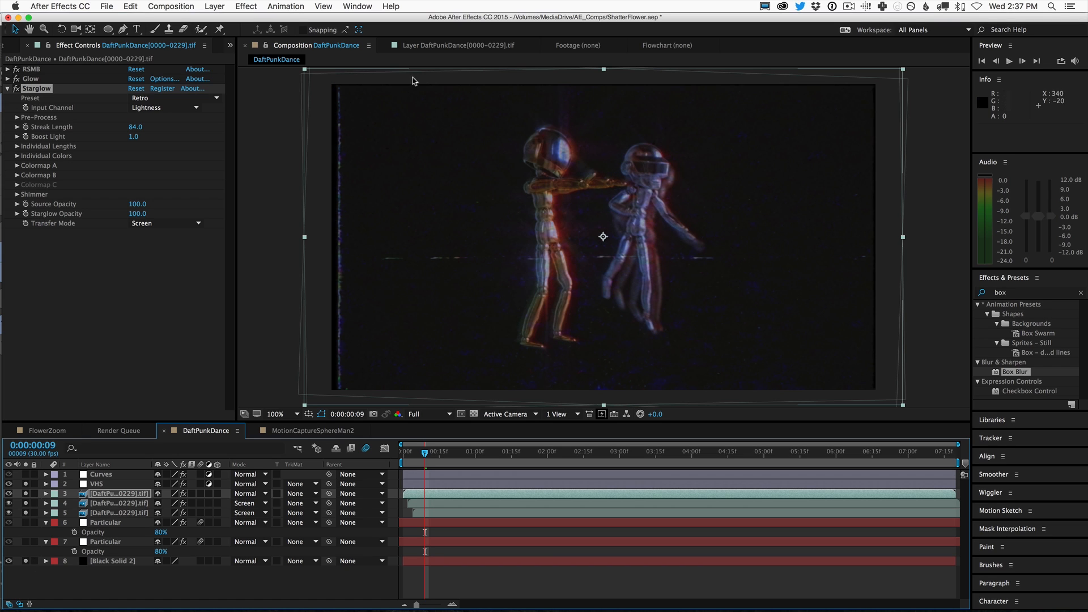
click(102, 485)
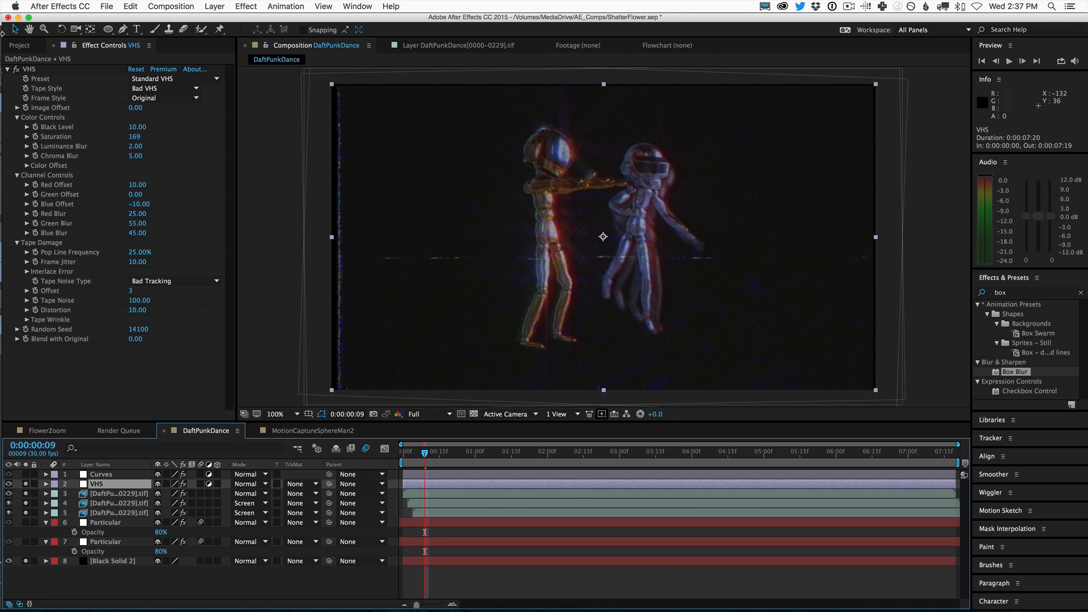
click(16, 69)
click(16, 69)
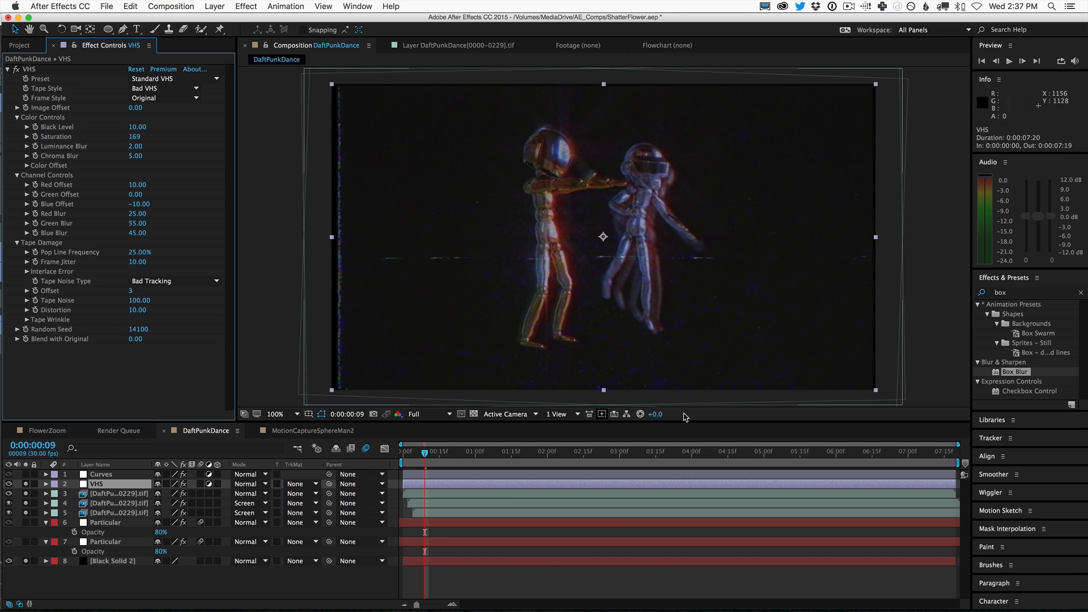
Scrub through the composition to examine the VHS look at several frames, ending at 0:00:04:00.
click(667, 457)
click(756, 459)
click(529, 454)
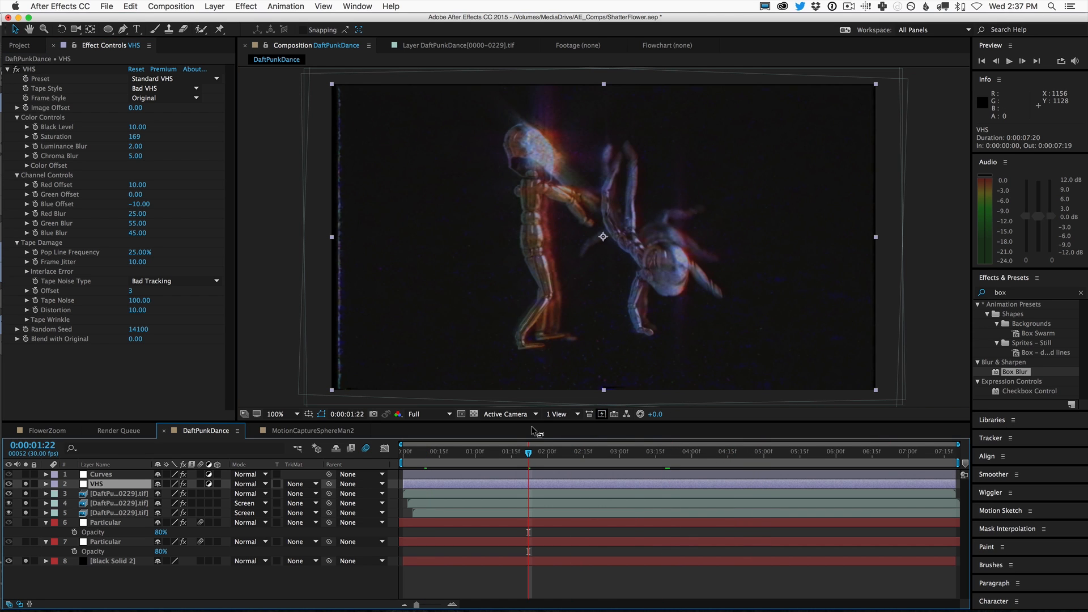
click(654, 453)
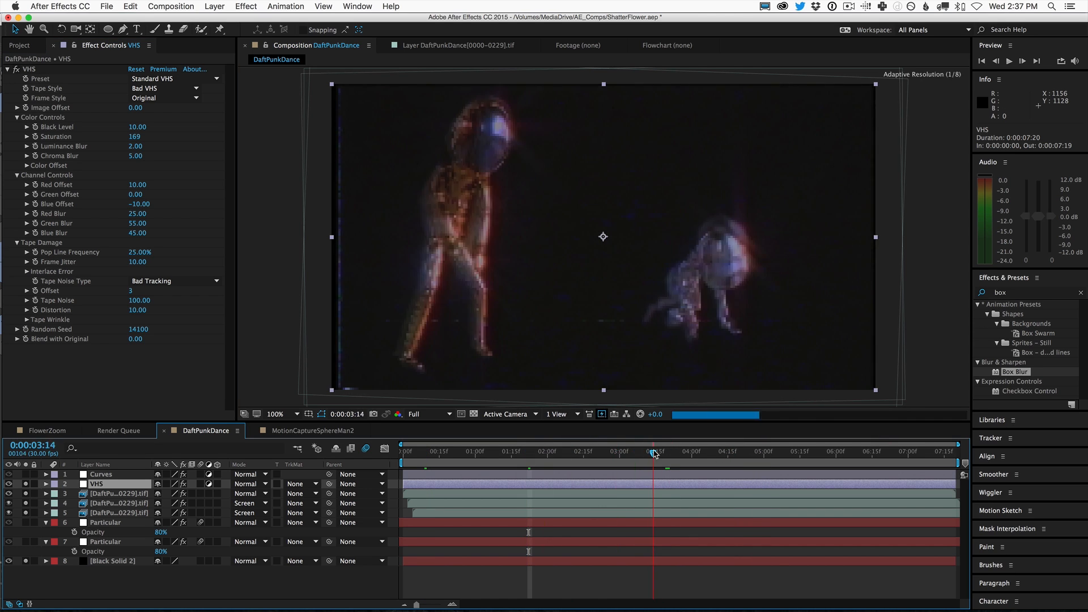
drag(654, 453, 676, 457)
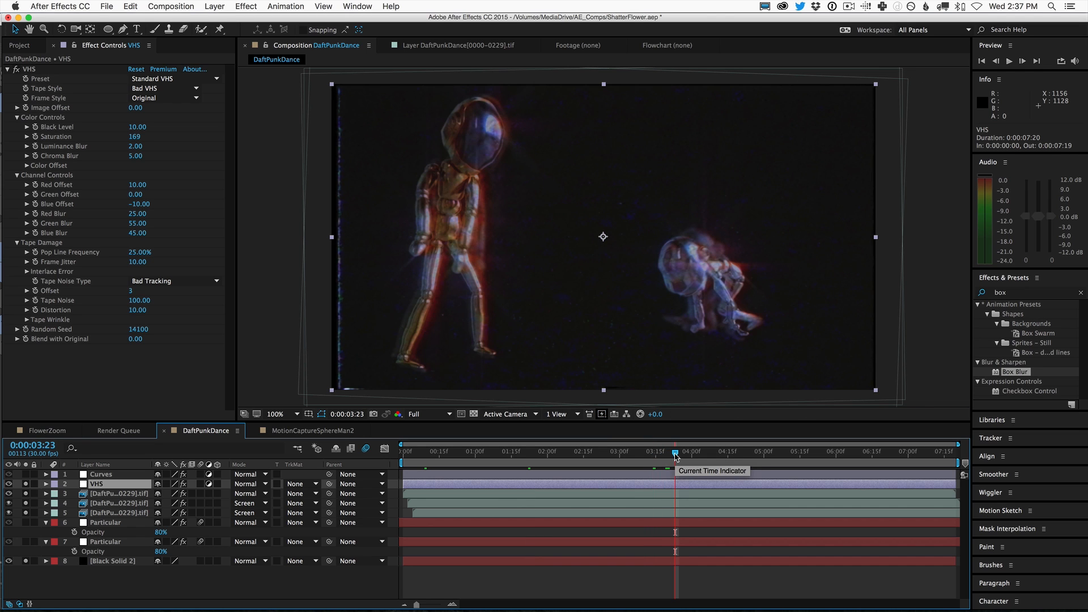
click(696, 453)
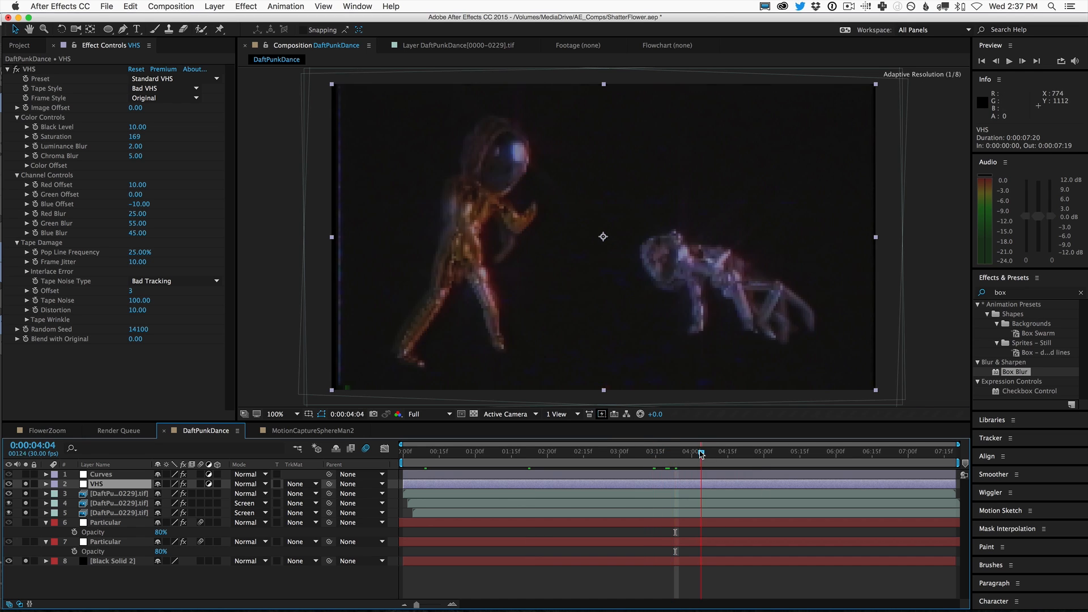
drag(697, 453, 691, 453)
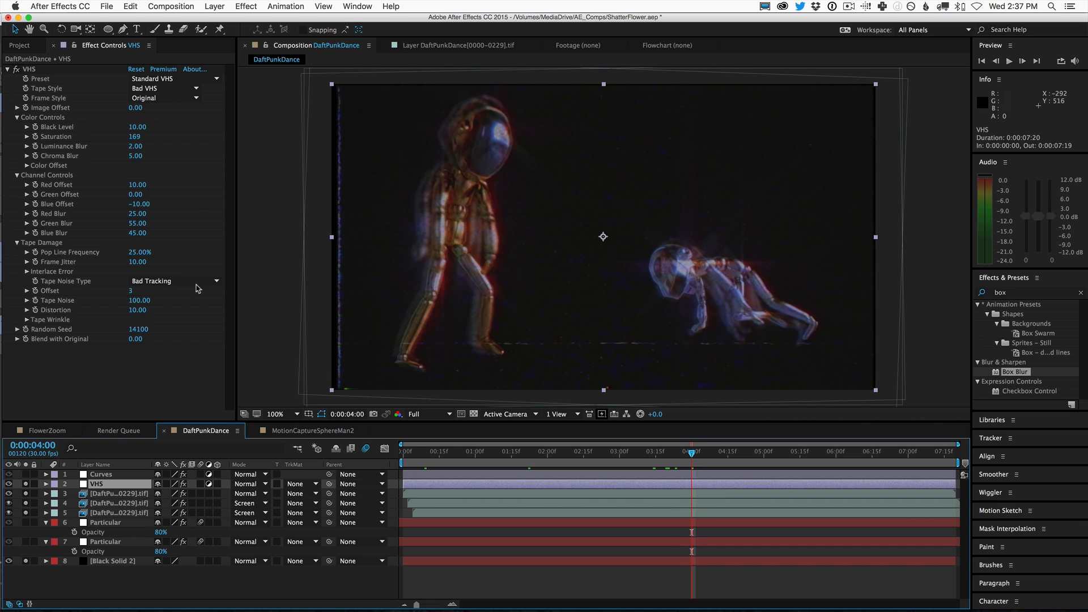
Solo the Curves layer and both Particular layers too, and check the complete composite at 0:00:05:08.
click(26, 474)
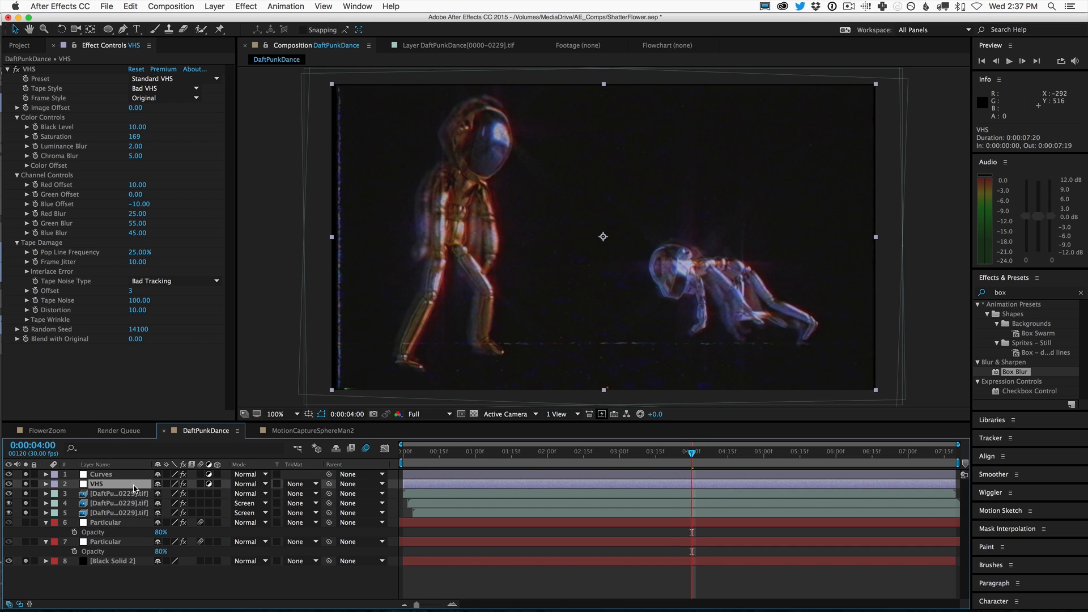
click(25, 522)
click(25, 541)
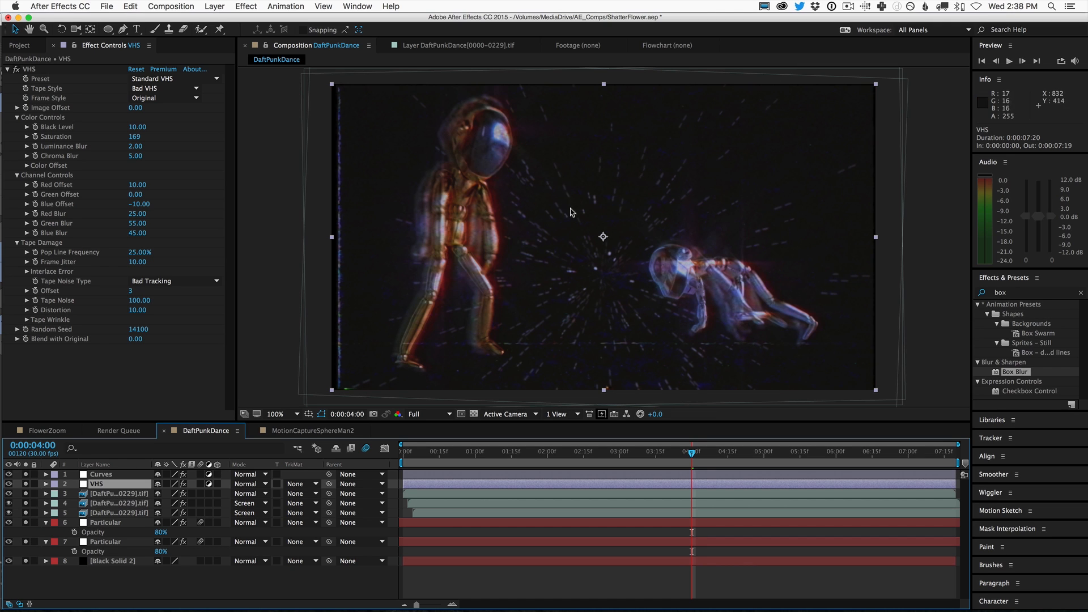
drag(734, 452, 784, 452)
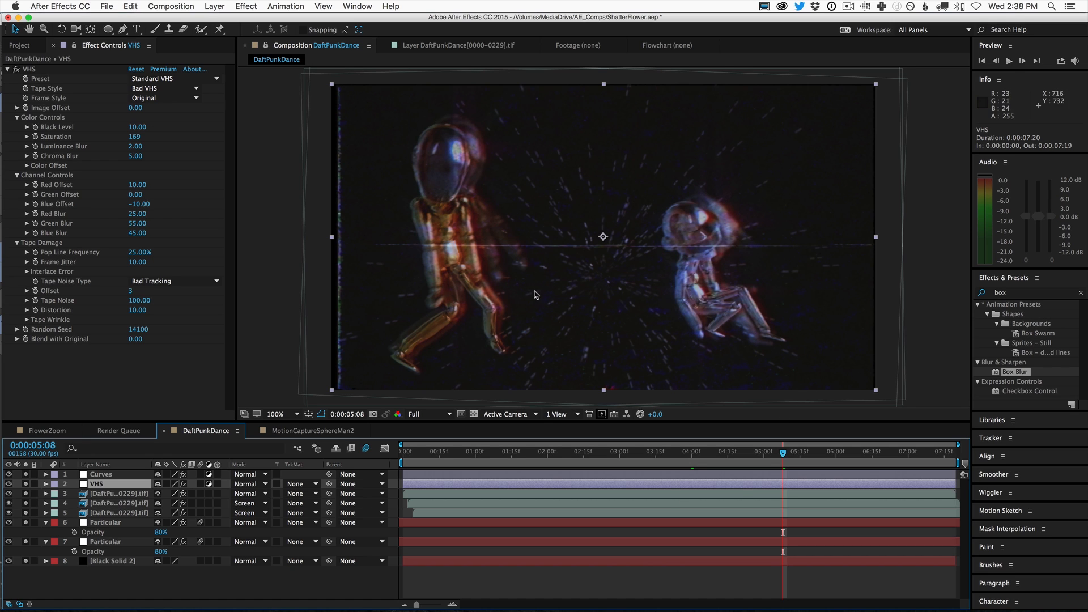
Review the full composite at 0:00:06:18 and 0:00:03:00 in the DaftPunkDance composition.
click(845, 453)
drag(846, 457, 879, 453)
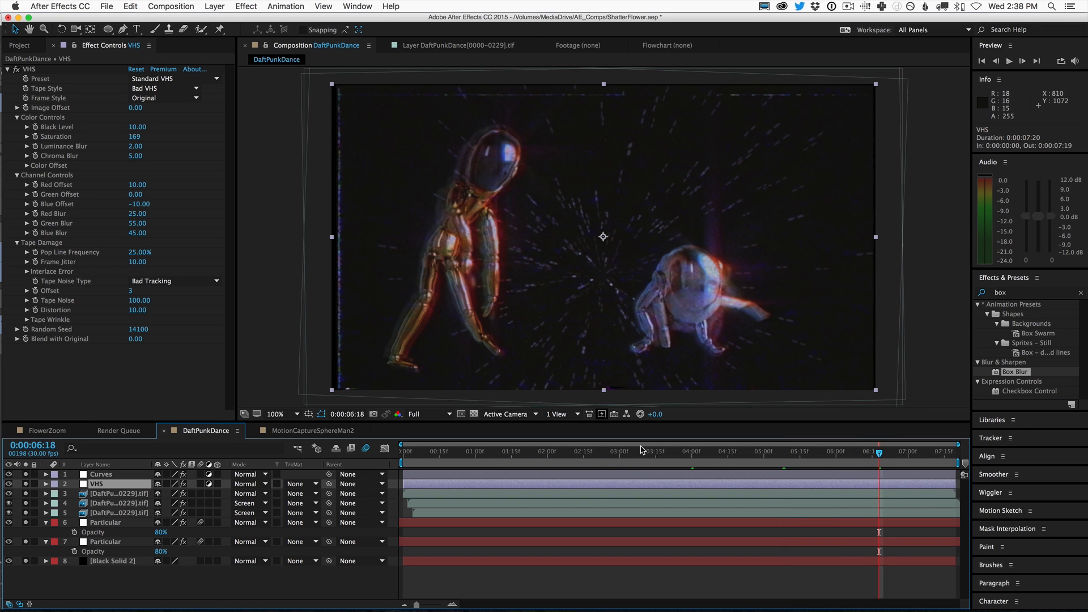
click(620, 454)
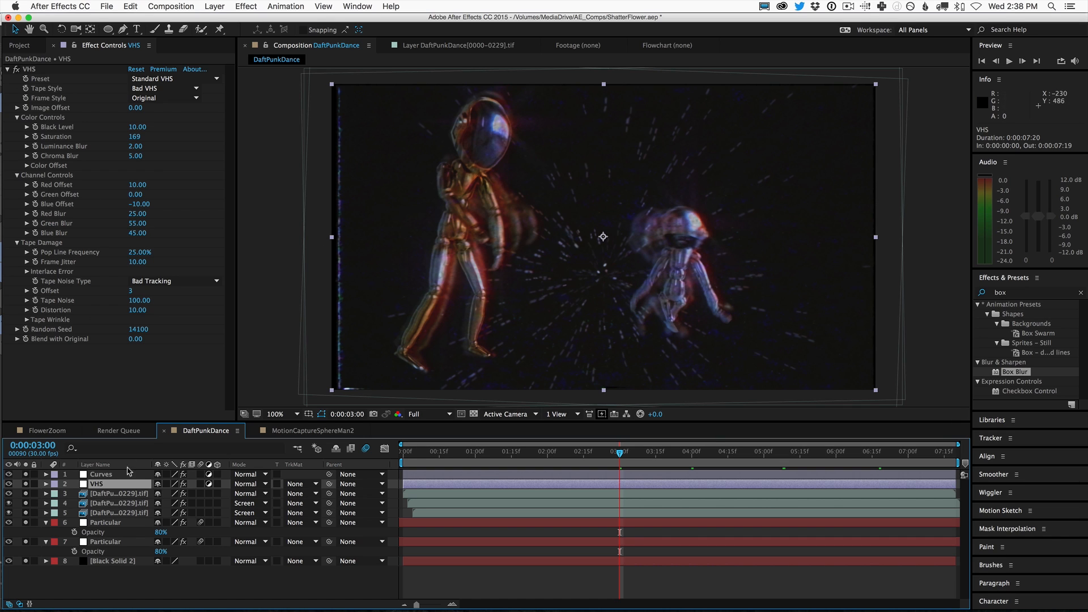
Turn off solo for all eight layers and play a preview of the composition, stopping at 0:00:02:02.
drag(26, 475, 27, 567)
key(space)
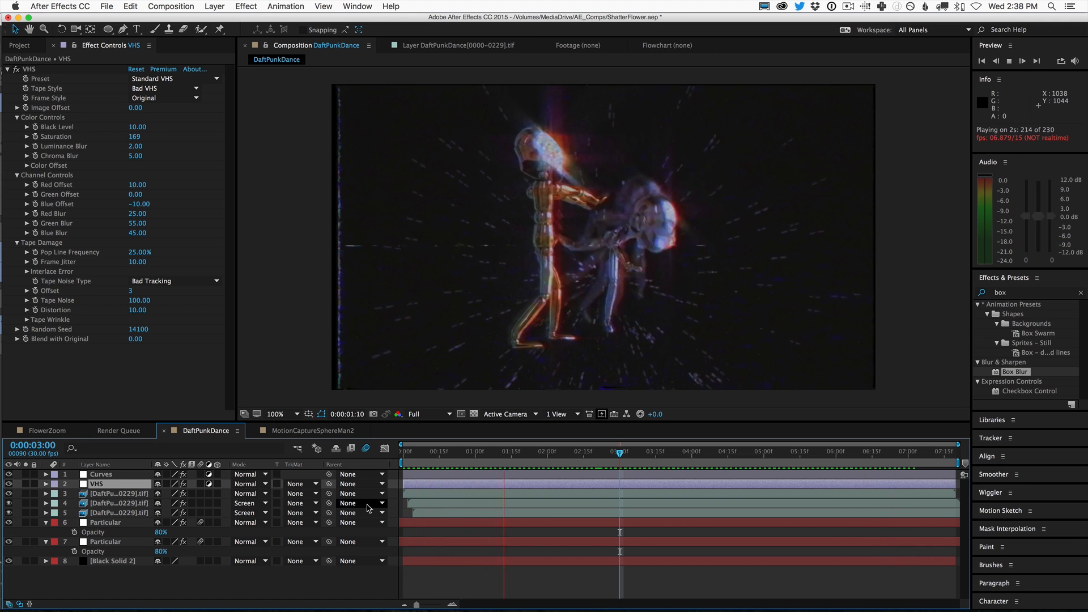
key(space)
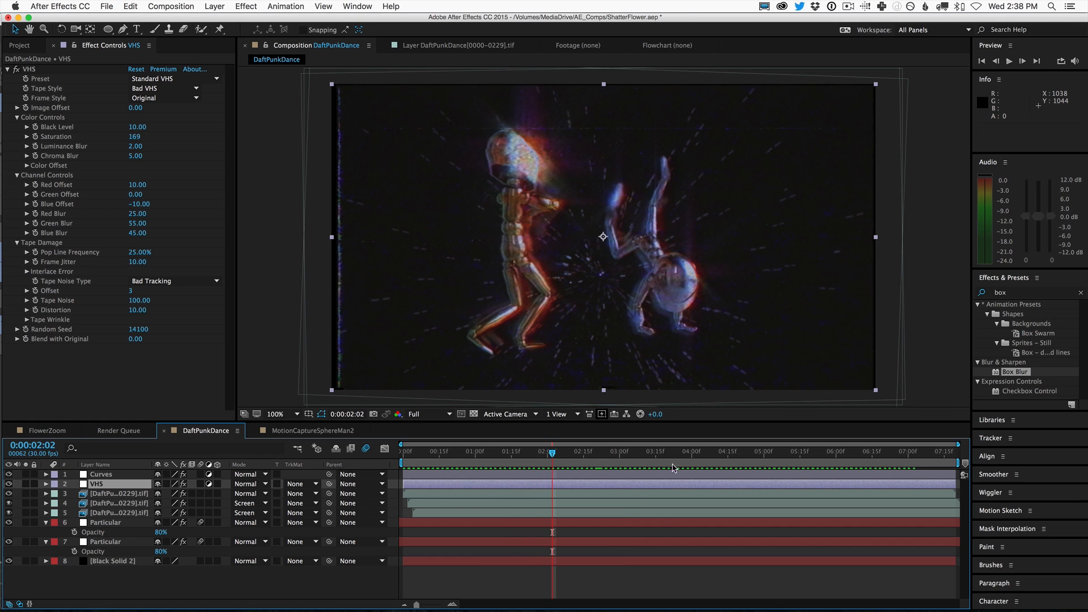
Scrub through the finished composite, examining frames at 0:00:04:00, 0:00:05:04 and 0:00:05:03, and end at 0:00:05:20.
click(692, 454)
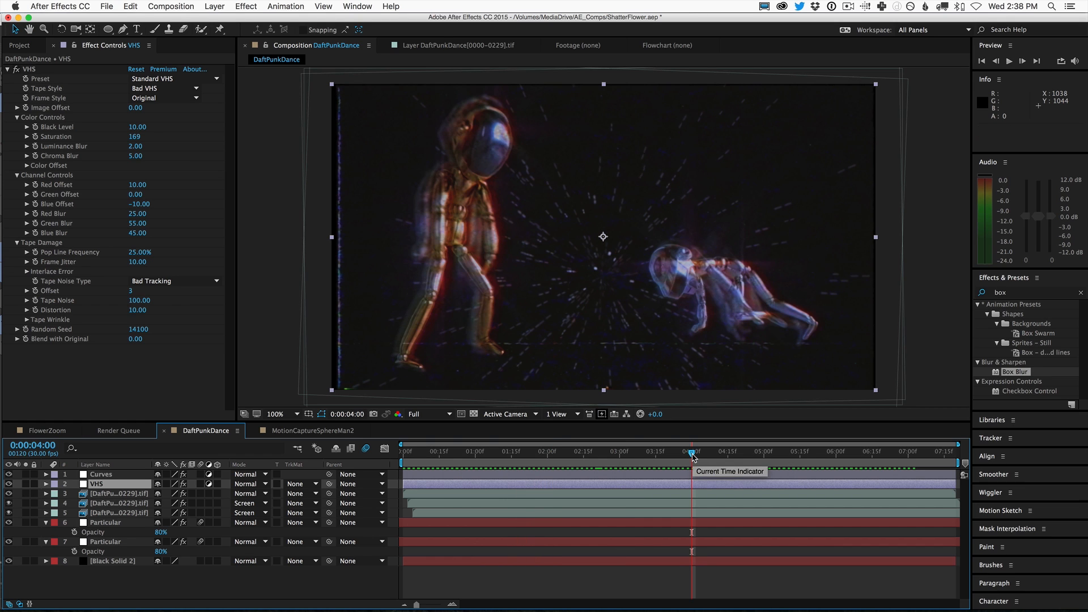
drag(692, 457, 775, 458)
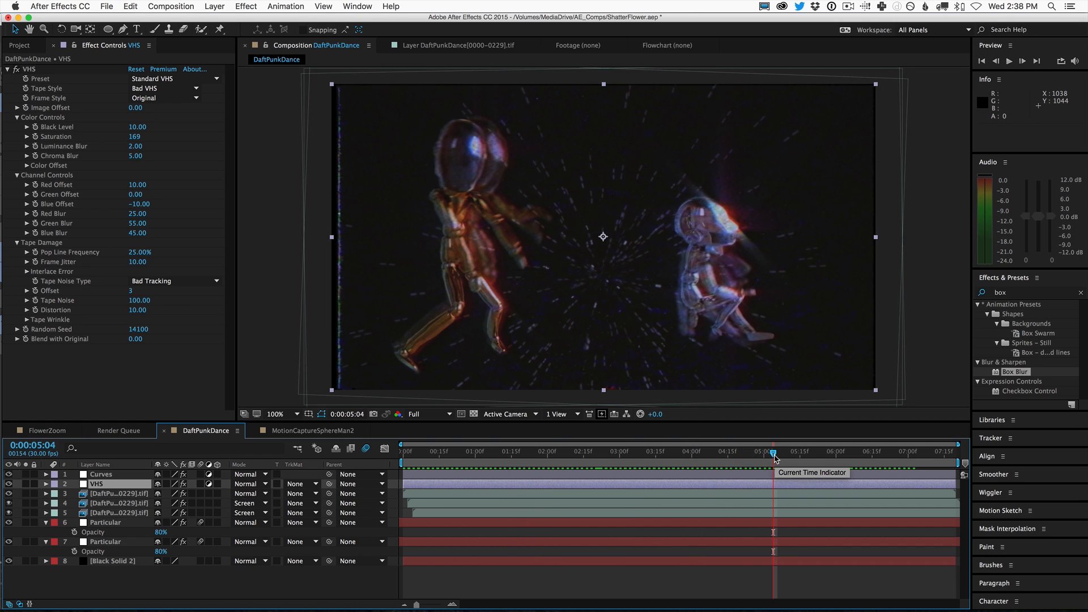
drag(775, 458, 778, 459)
key(Page_Up)
key(Page_Up)
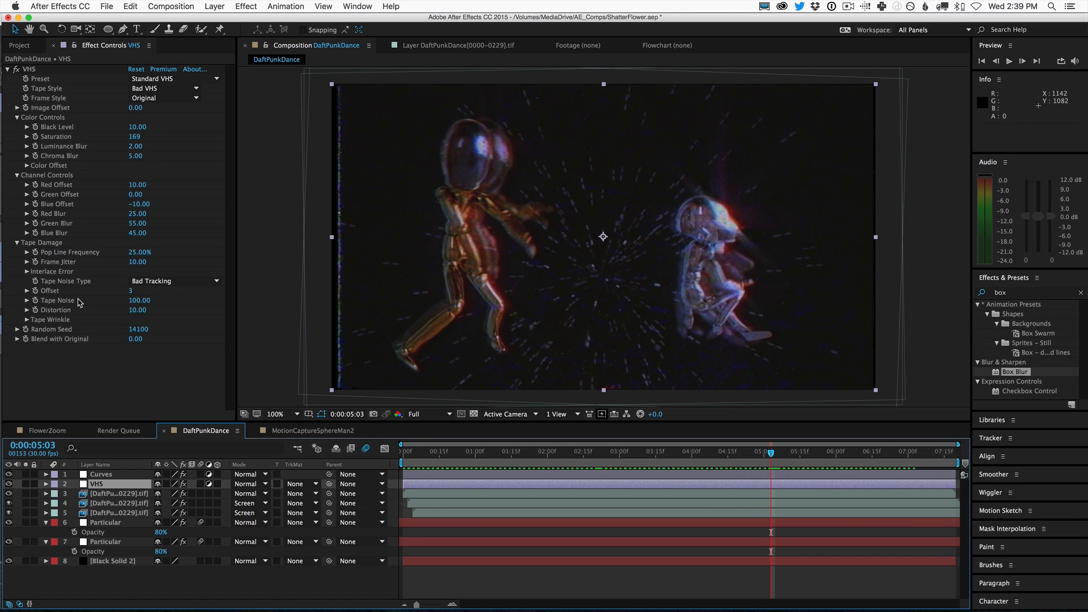
click(290, 483)
click(811, 454)
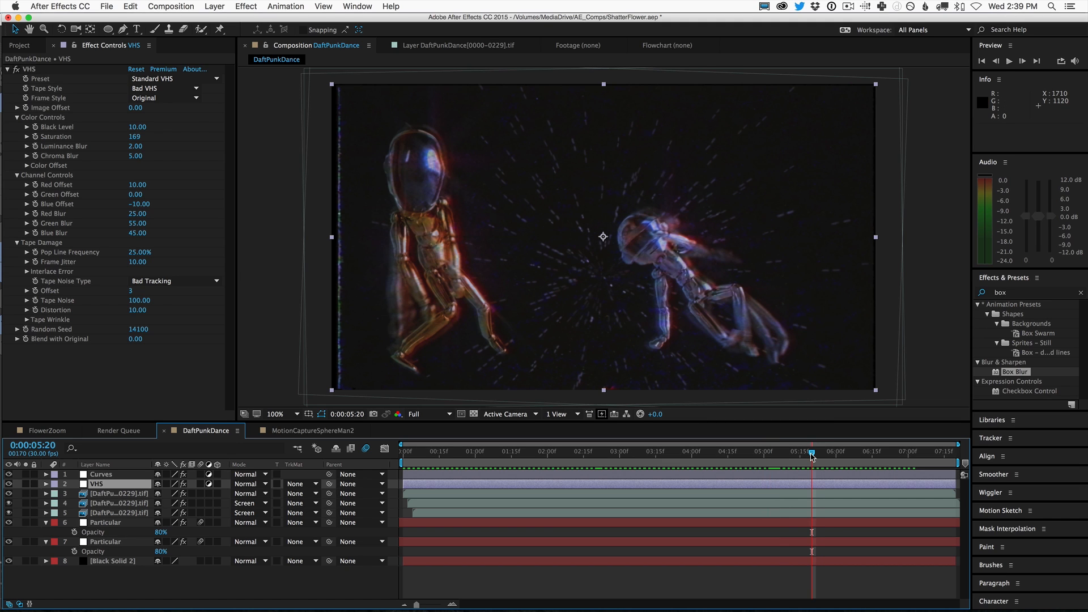